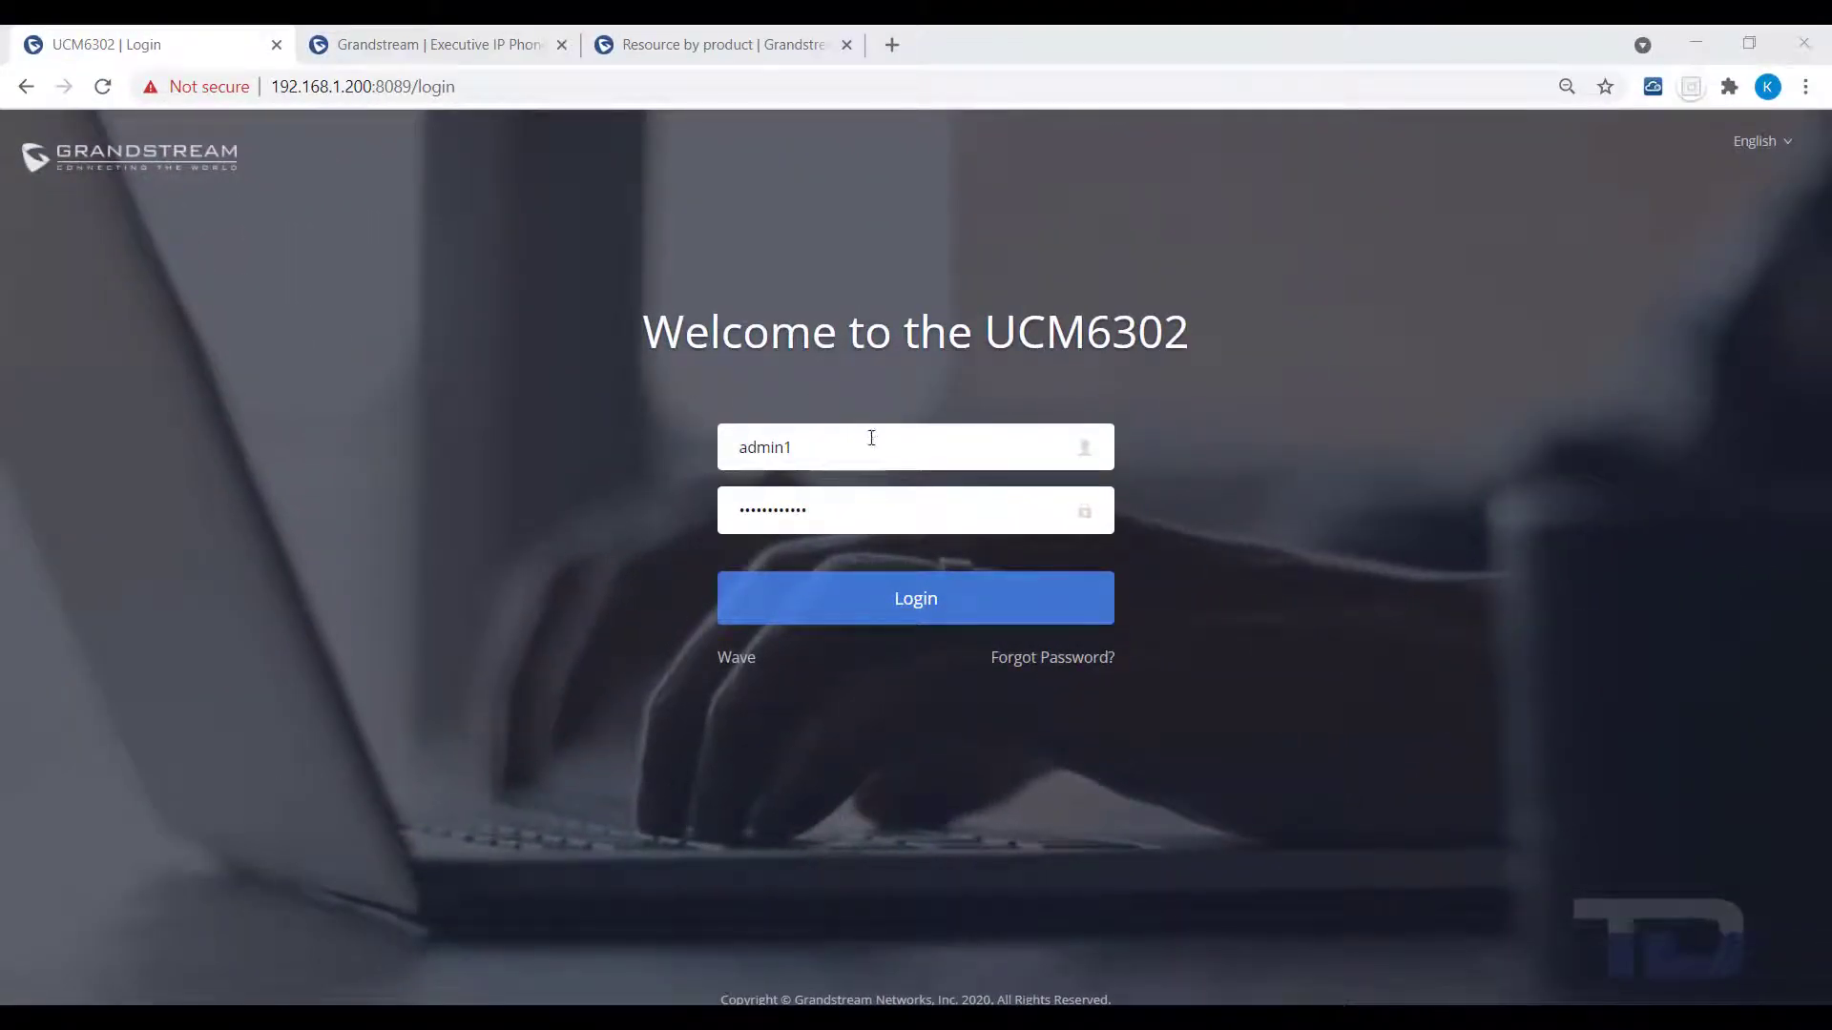
Step: Log in to the UCM6302 web GUI with the administrator credentials
{"action": "left_click", "coordinate": [952, 601]}
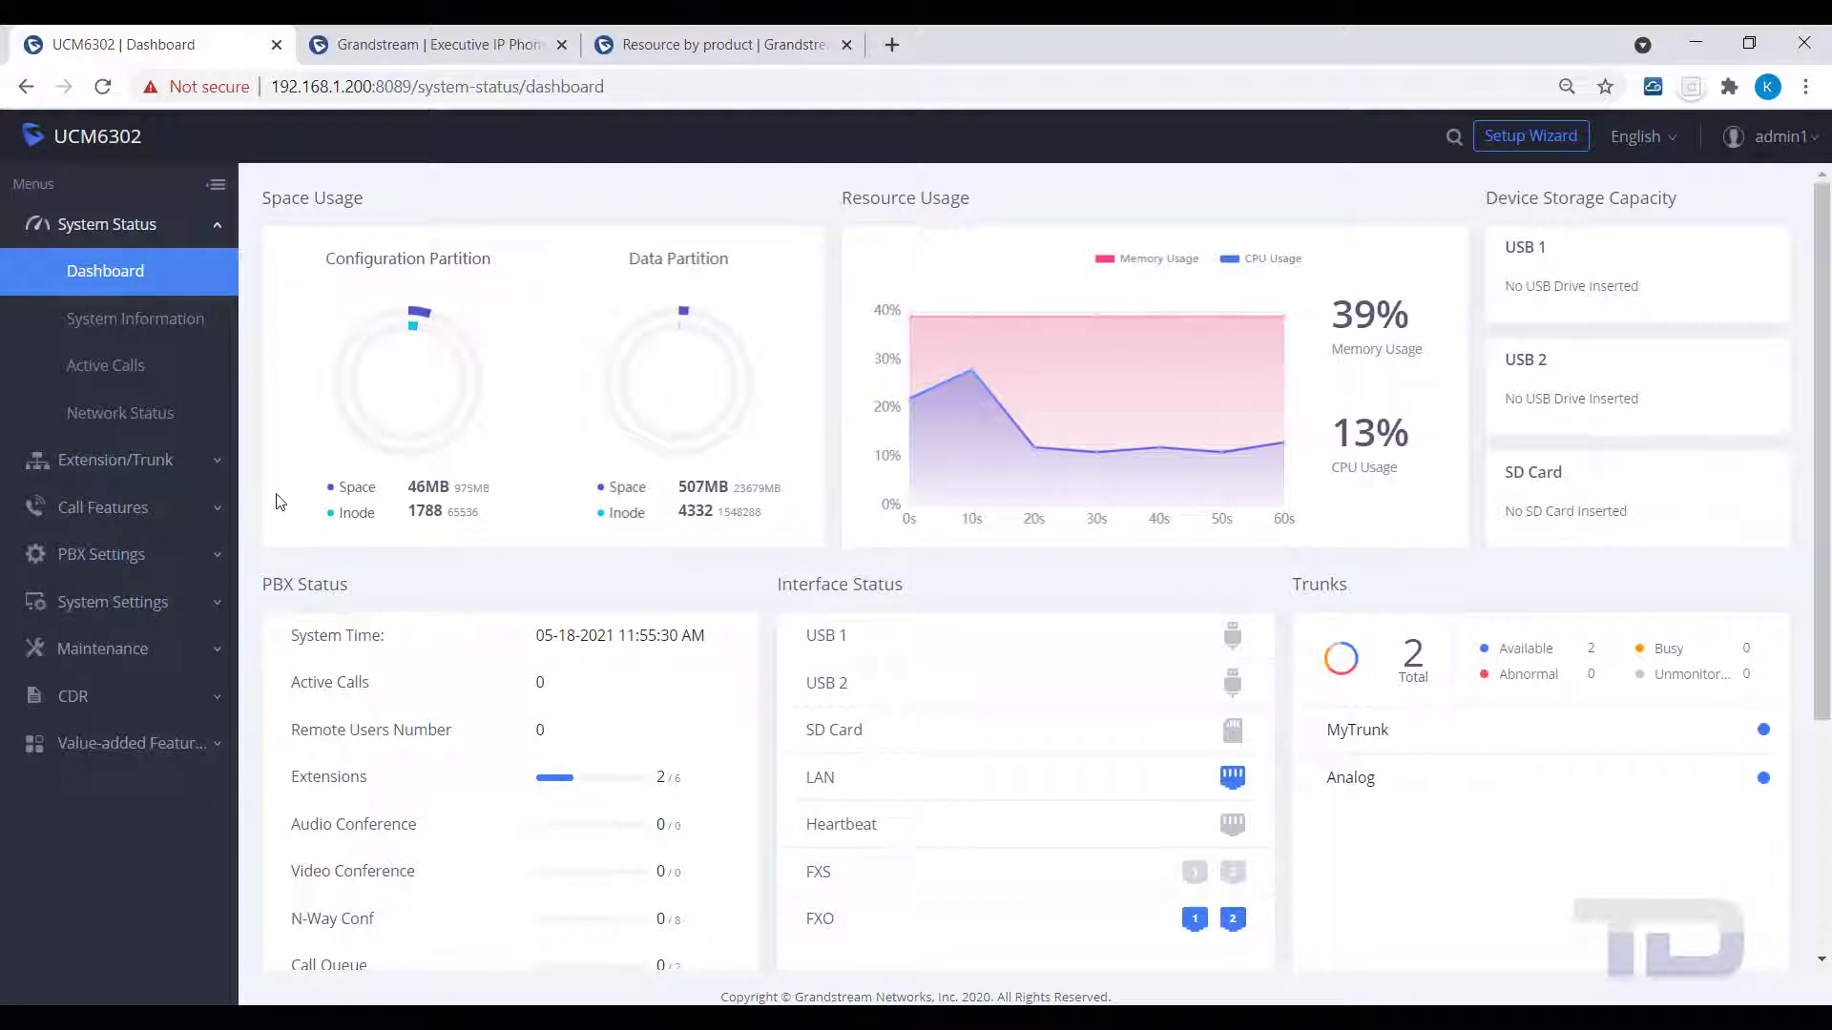
Step: Go to Extension/Trunk > Outbound Routes to list the Outbound route with pattern _X
{"action": "left_click", "coordinate": [132, 461]}
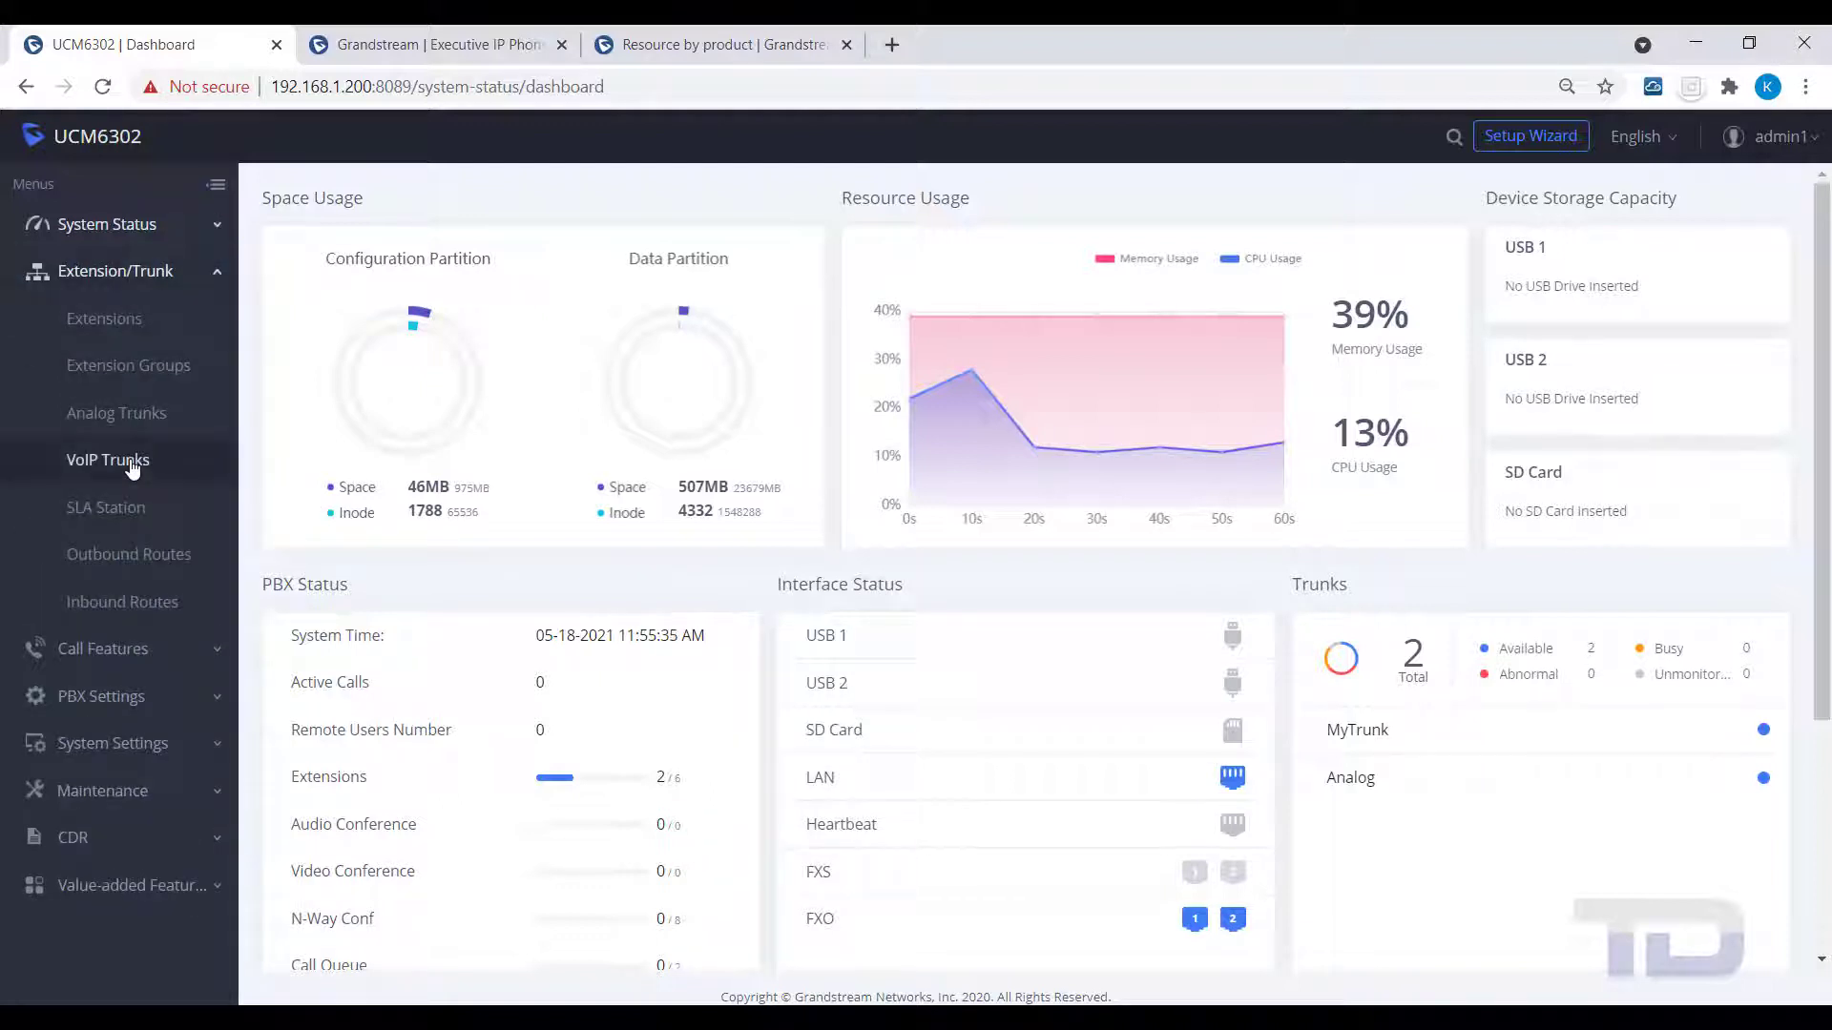
{"action": "left_click", "coordinate": [113, 558]}
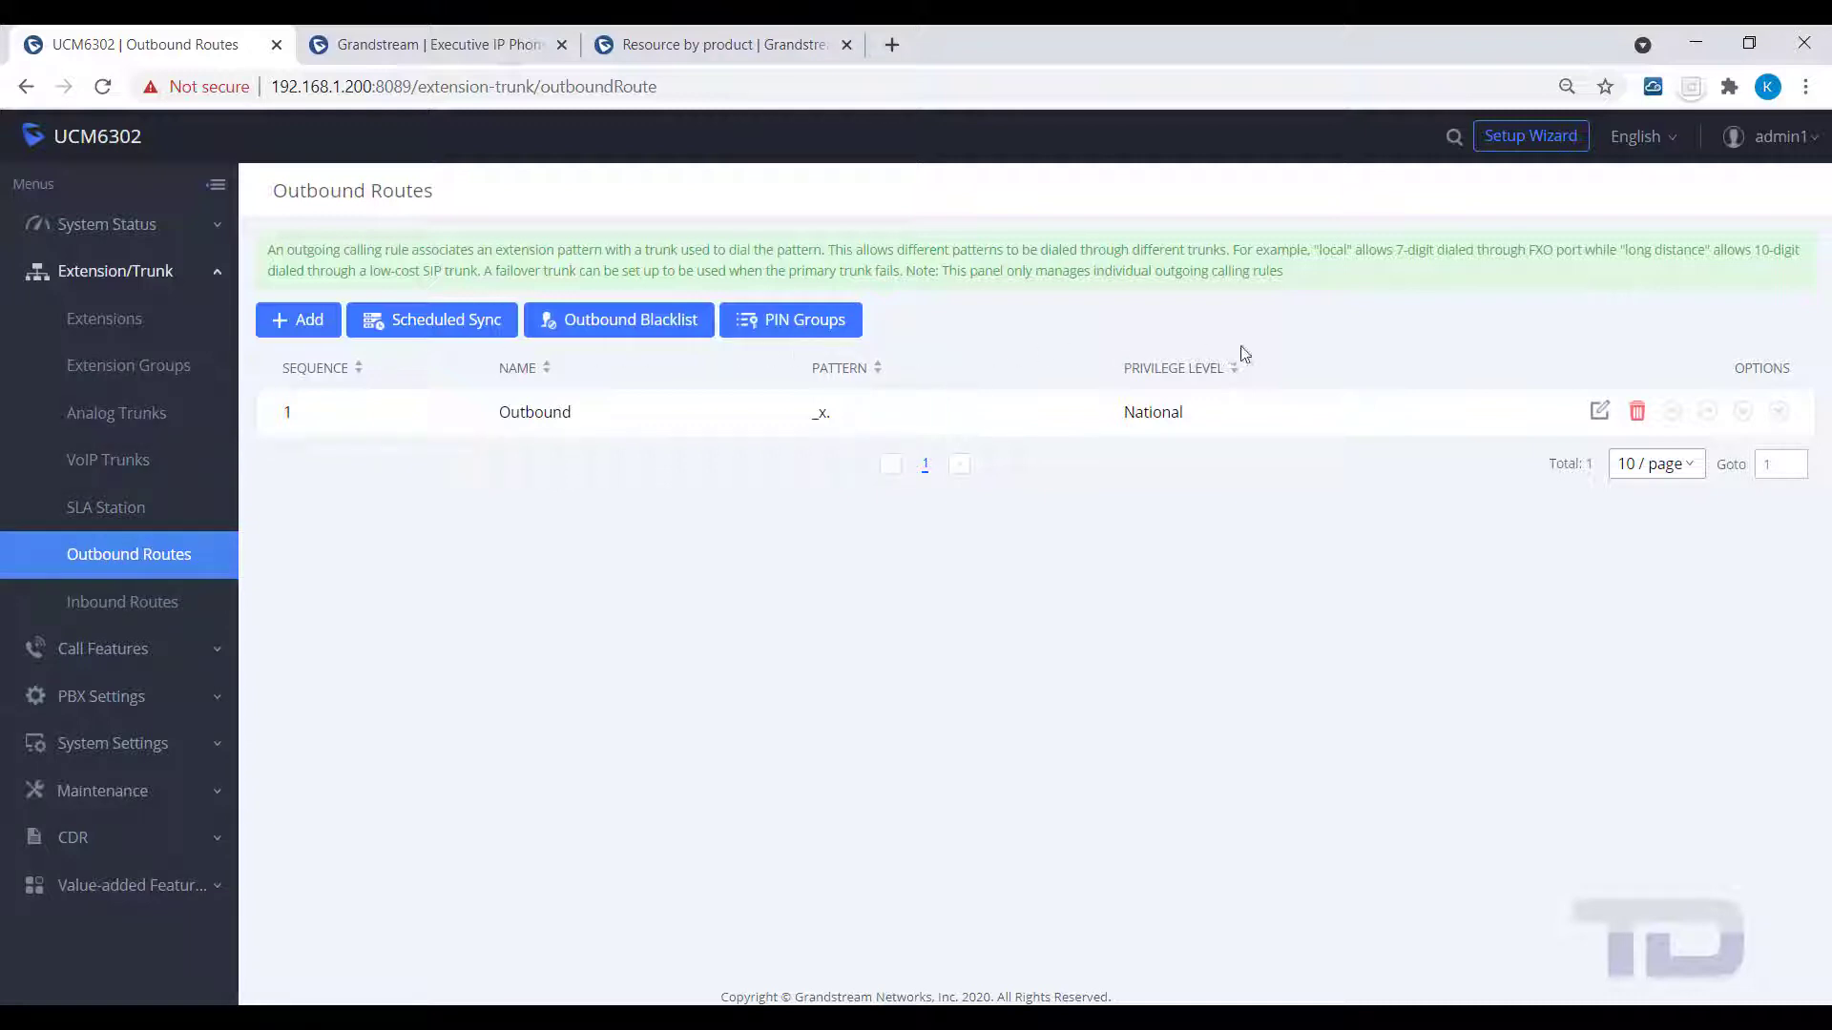
Step: Edit the Outbound route's patterns to _nxxnxxxxxx and 1nxxnxxxxxx on separate lines
{"action": "left_click", "coordinate": [1601, 413]}
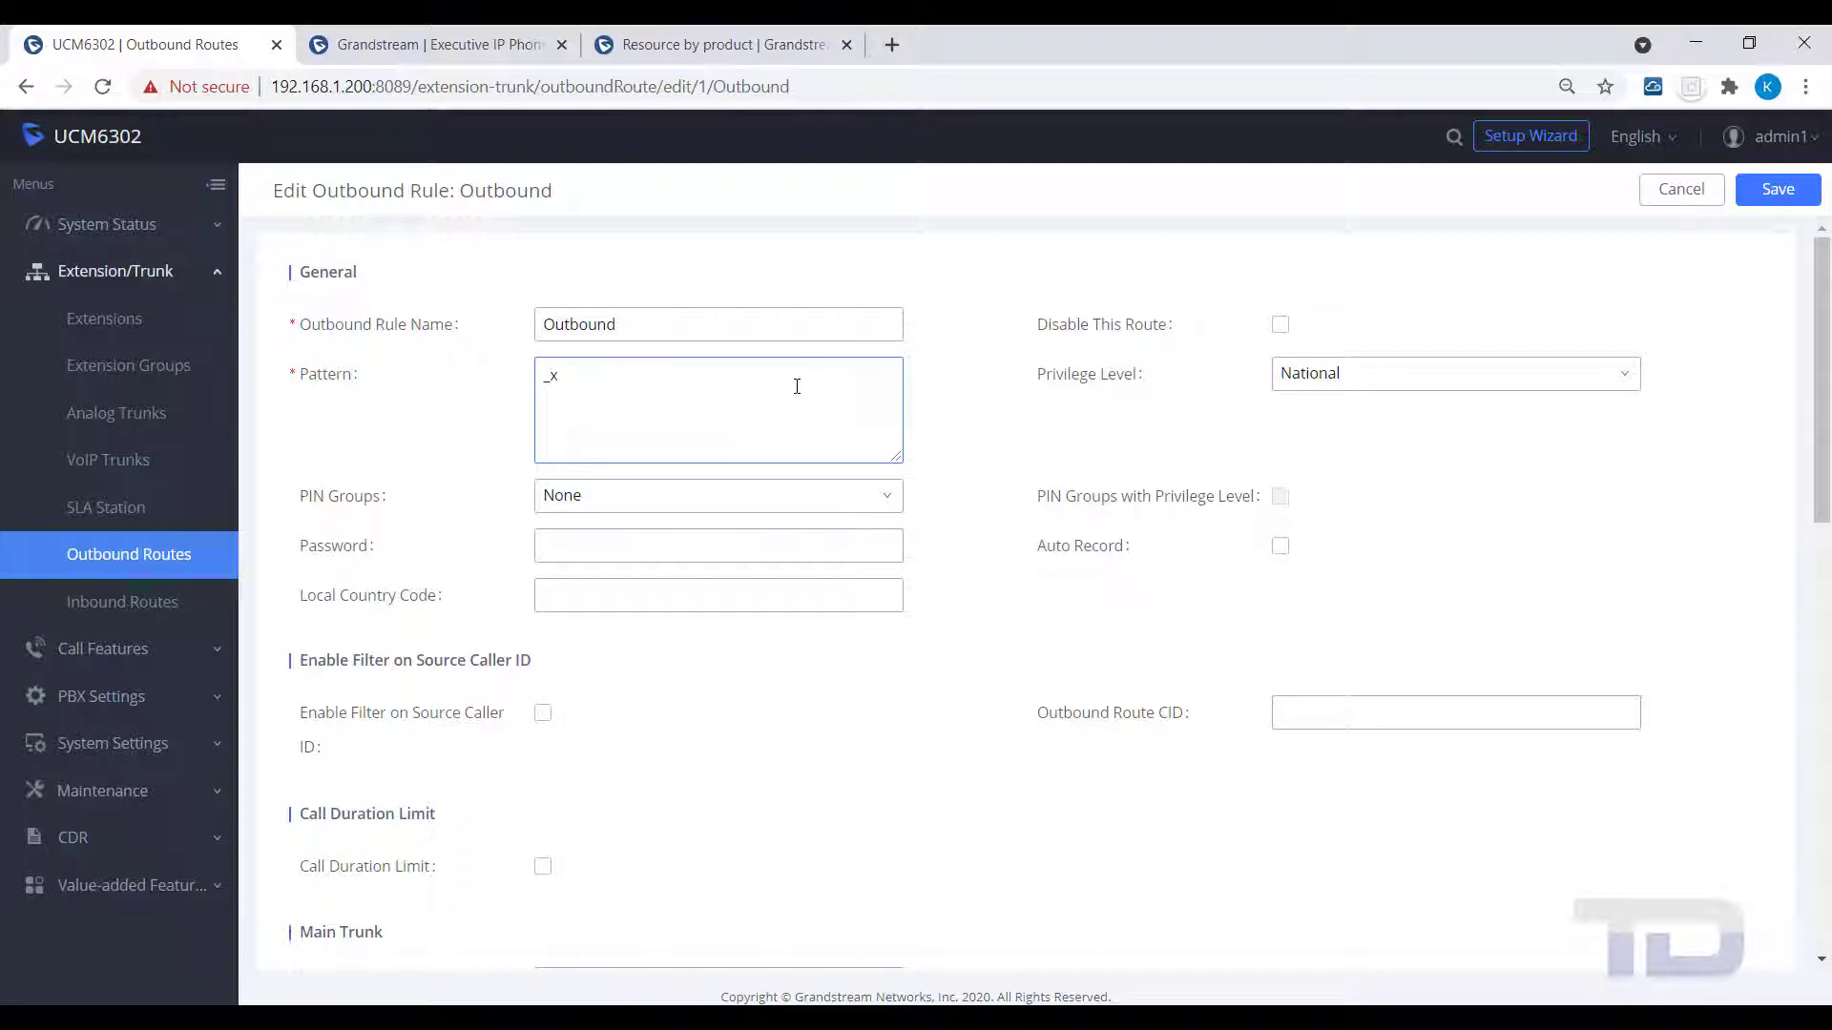
{"action": "key", "text": "BackSpace"}
{"action": "type", "text": "nxxnxxxx"}
{"action": "key", "text": "Return"}
{"action": "type", "text": "1nxxnxxxxx"}
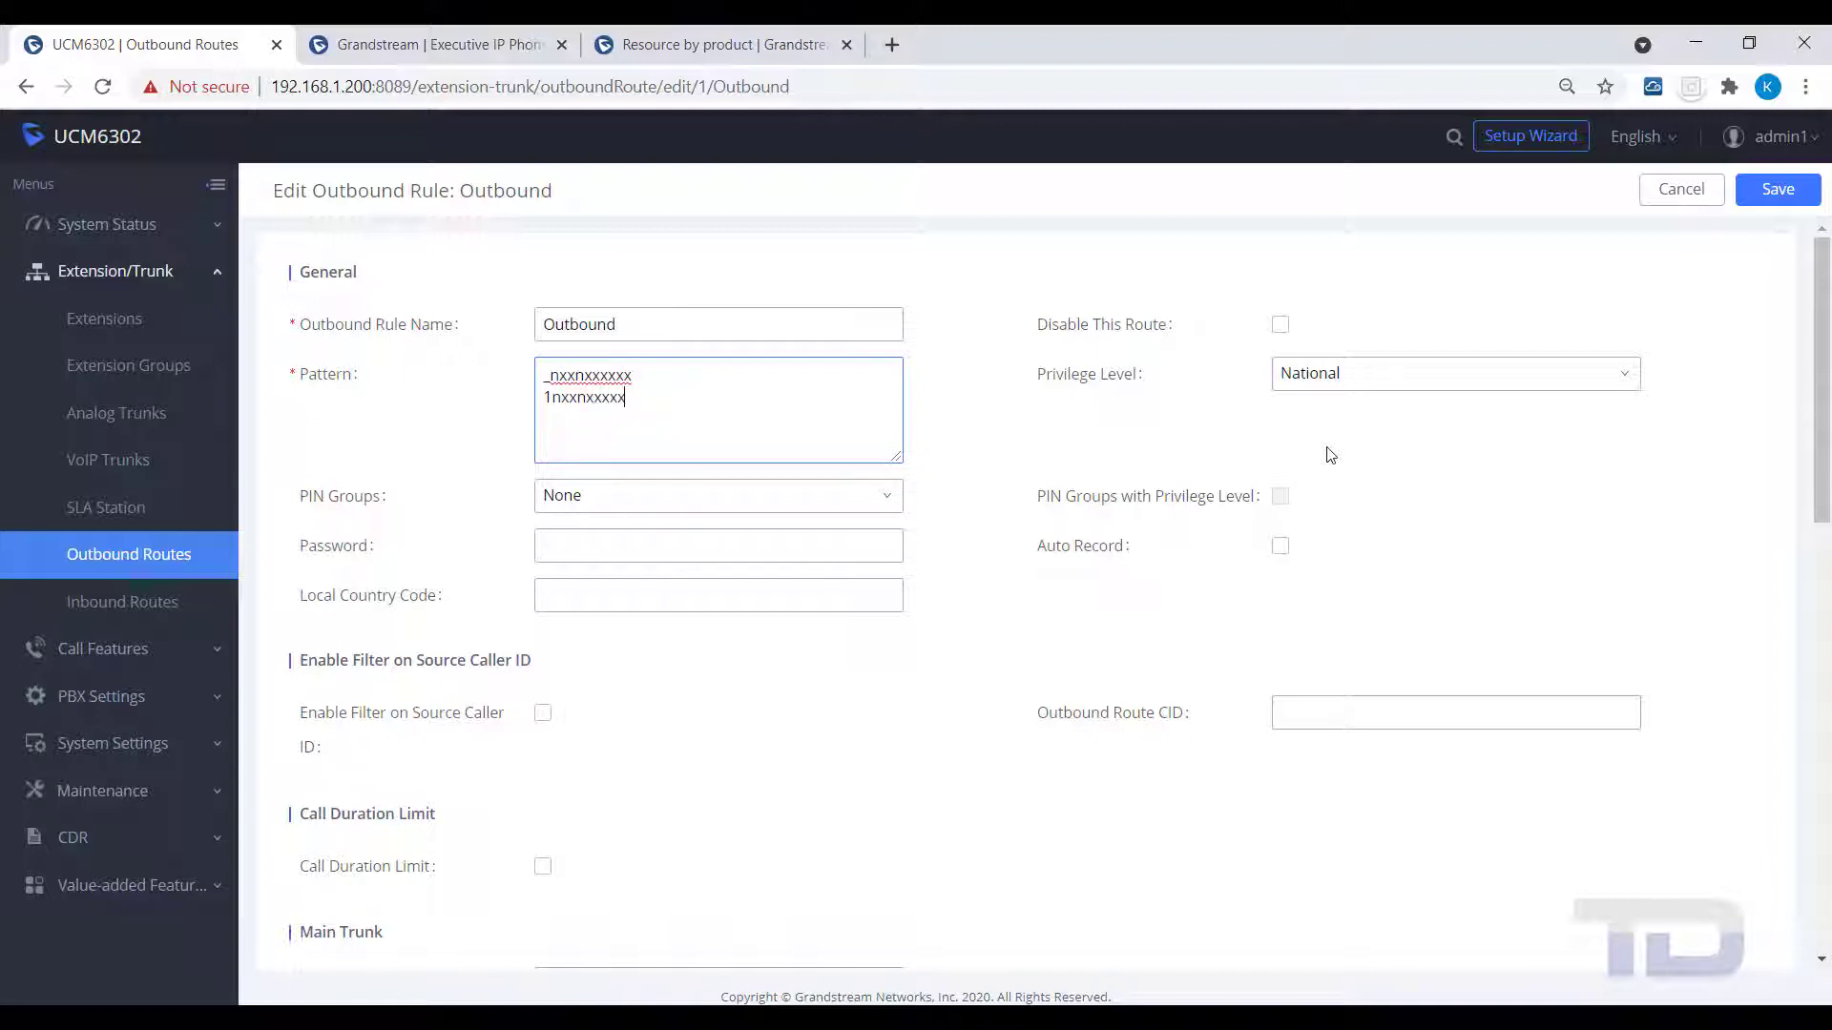
{"action": "type", "text": "x"}
Step: Add AnalogTrunks -- Analog as the Outbound route's failover trunk, save the route and apply changes
{"action": "scroll", "coordinate": [1082, 498], "scroll_direction": "down", "scroll_amount": 2}
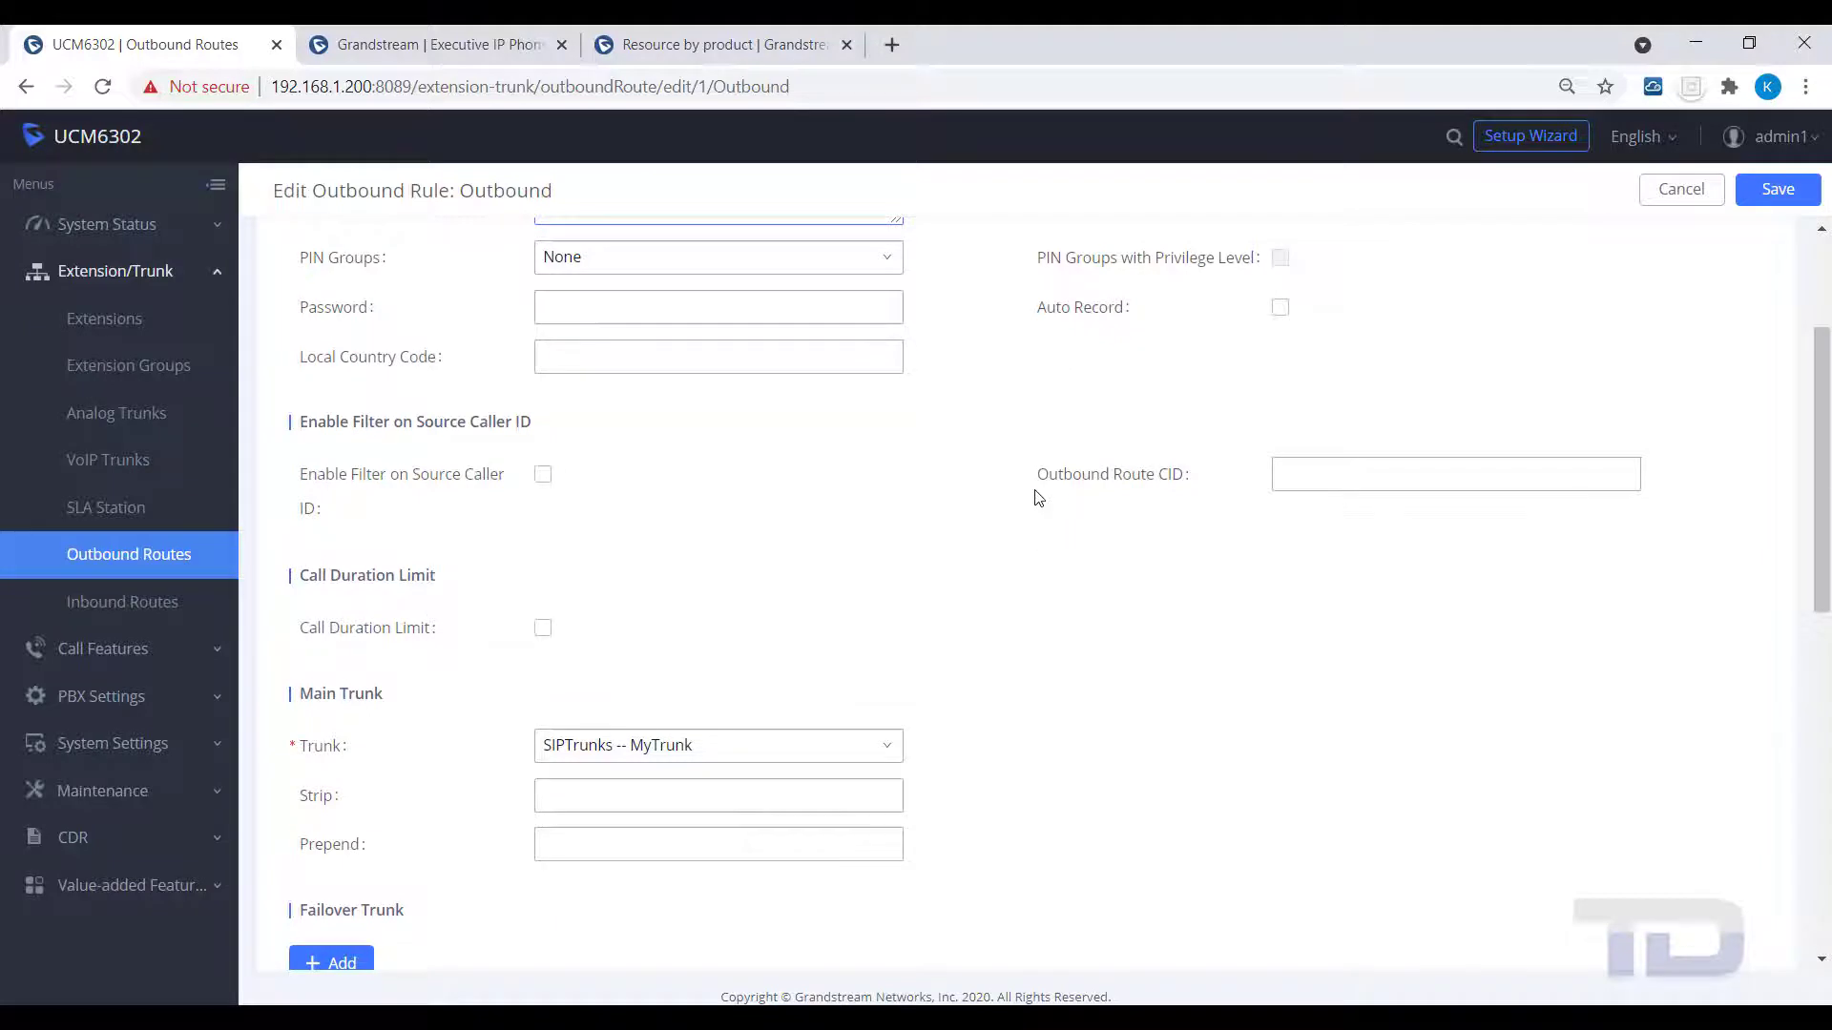
{"action": "scroll", "coordinate": [964, 500], "scroll_direction": "down", "scroll_amount": 2}
{"action": "left_click", "coordinate": [326, 725]}
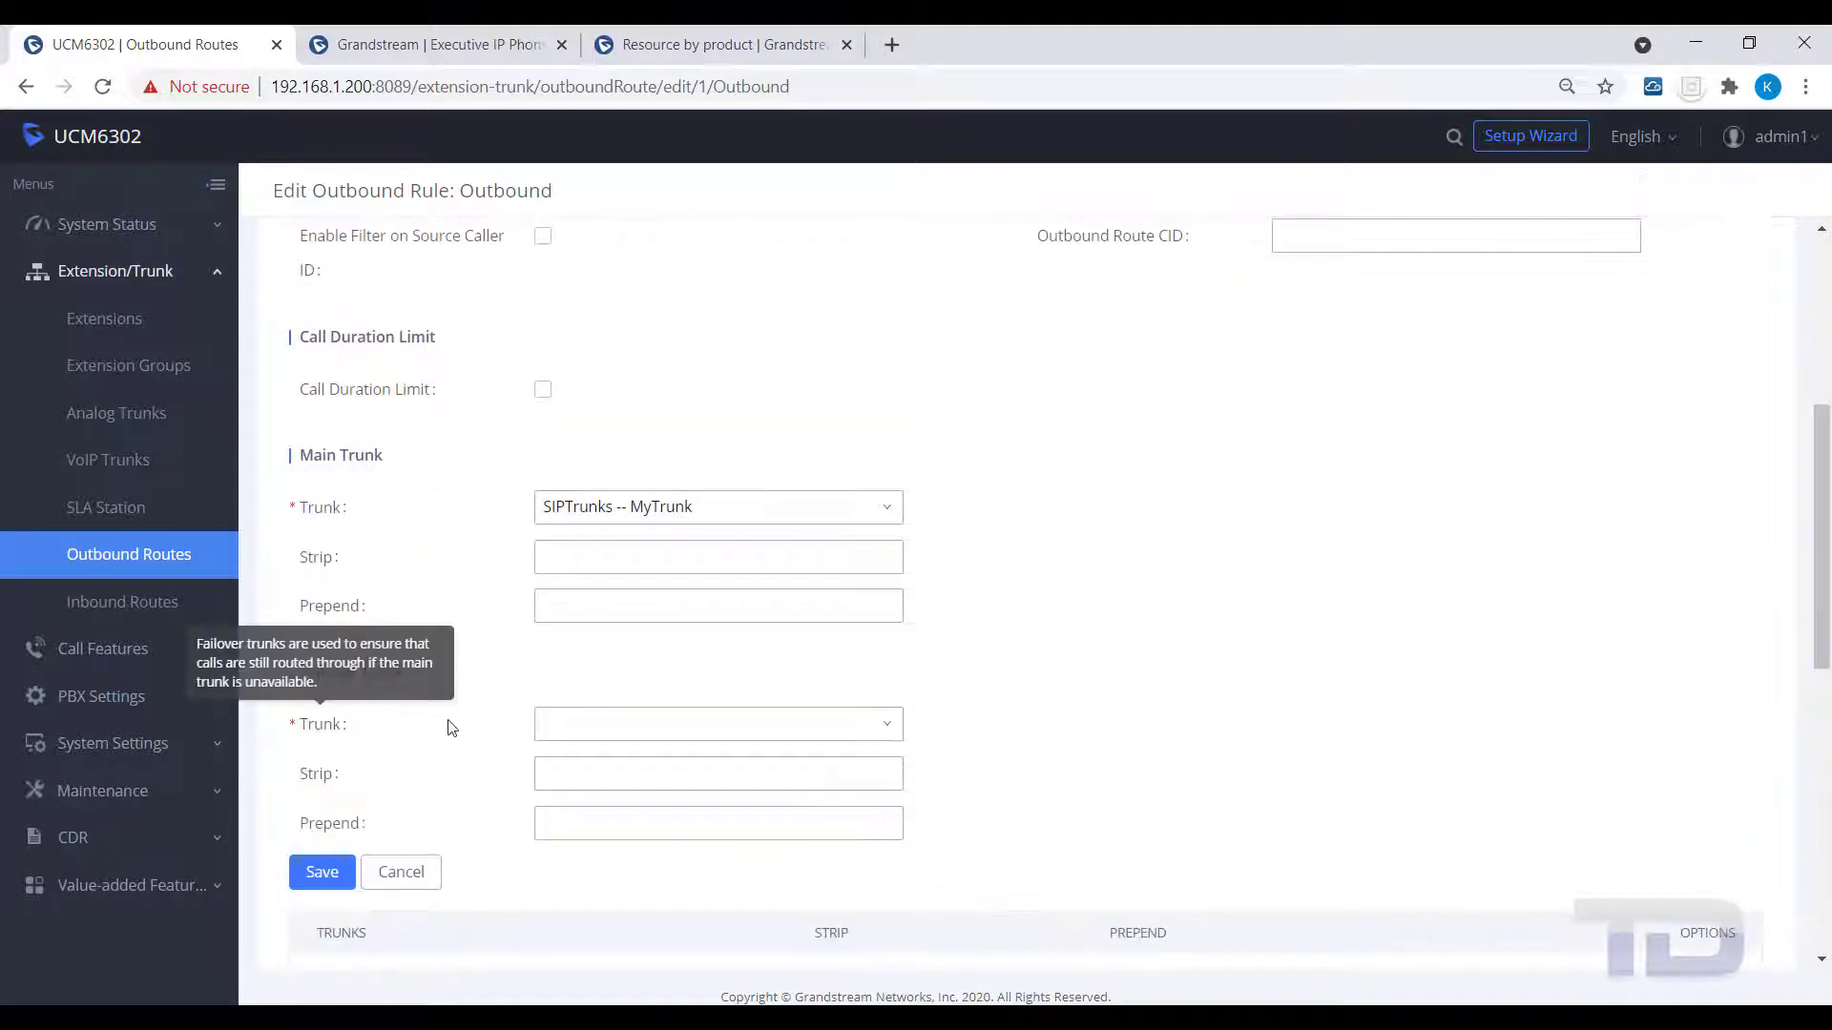
{"action": "left_click", "coordinate": [564, 734]}
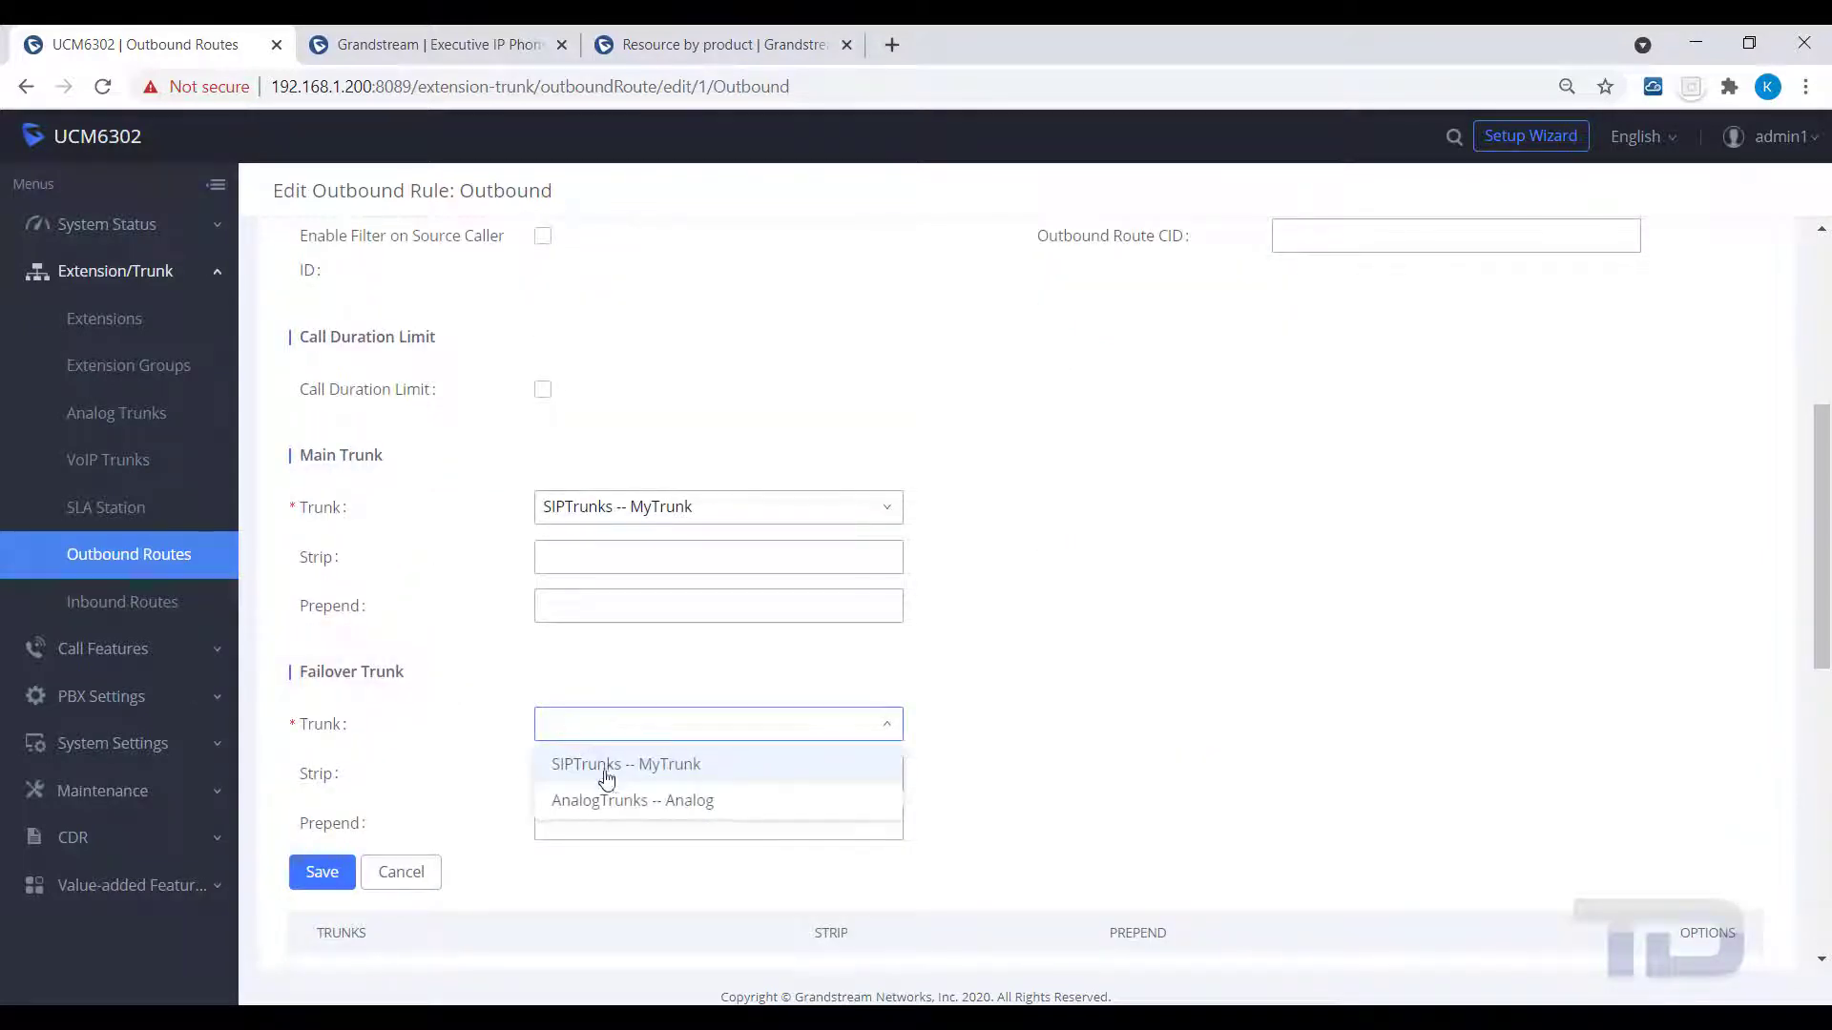
{"action": "left_click", "coordinate": [613, 801]}
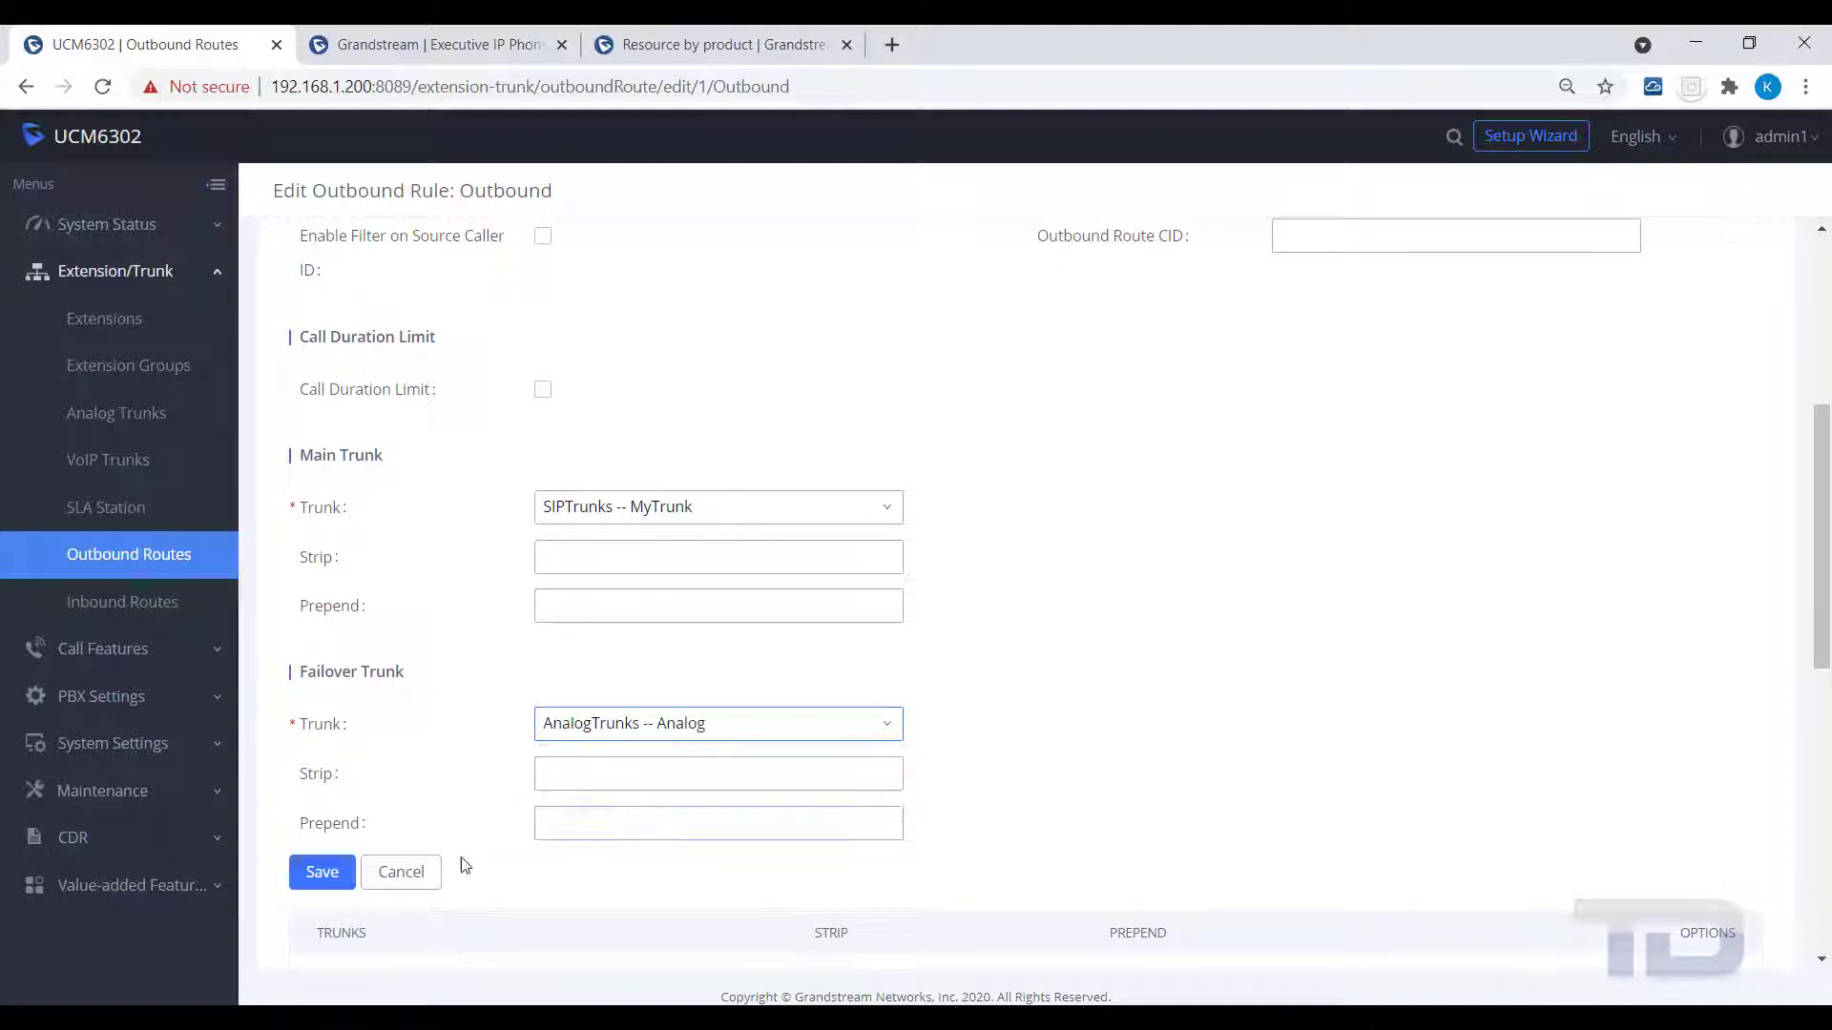
{"action": "left_click", "coordinate": [329, 874]}
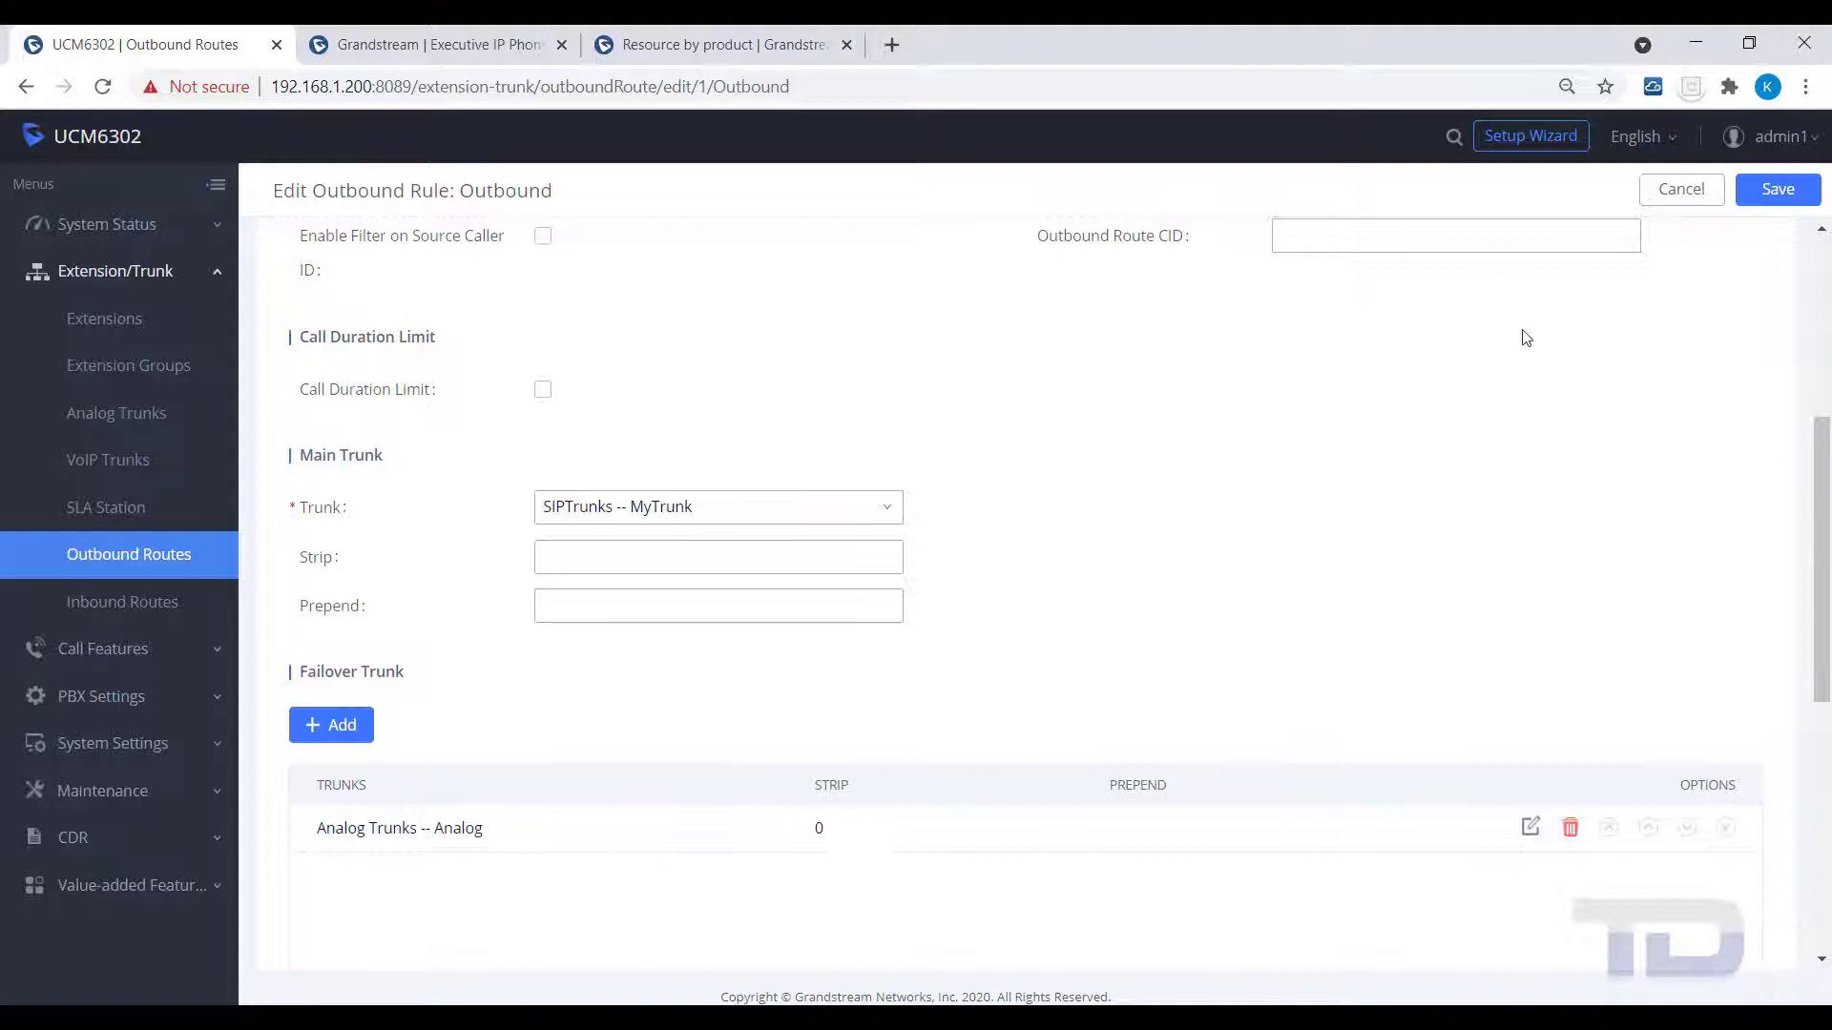
{"action": "left_click", "coordinate": [1787, 190]}
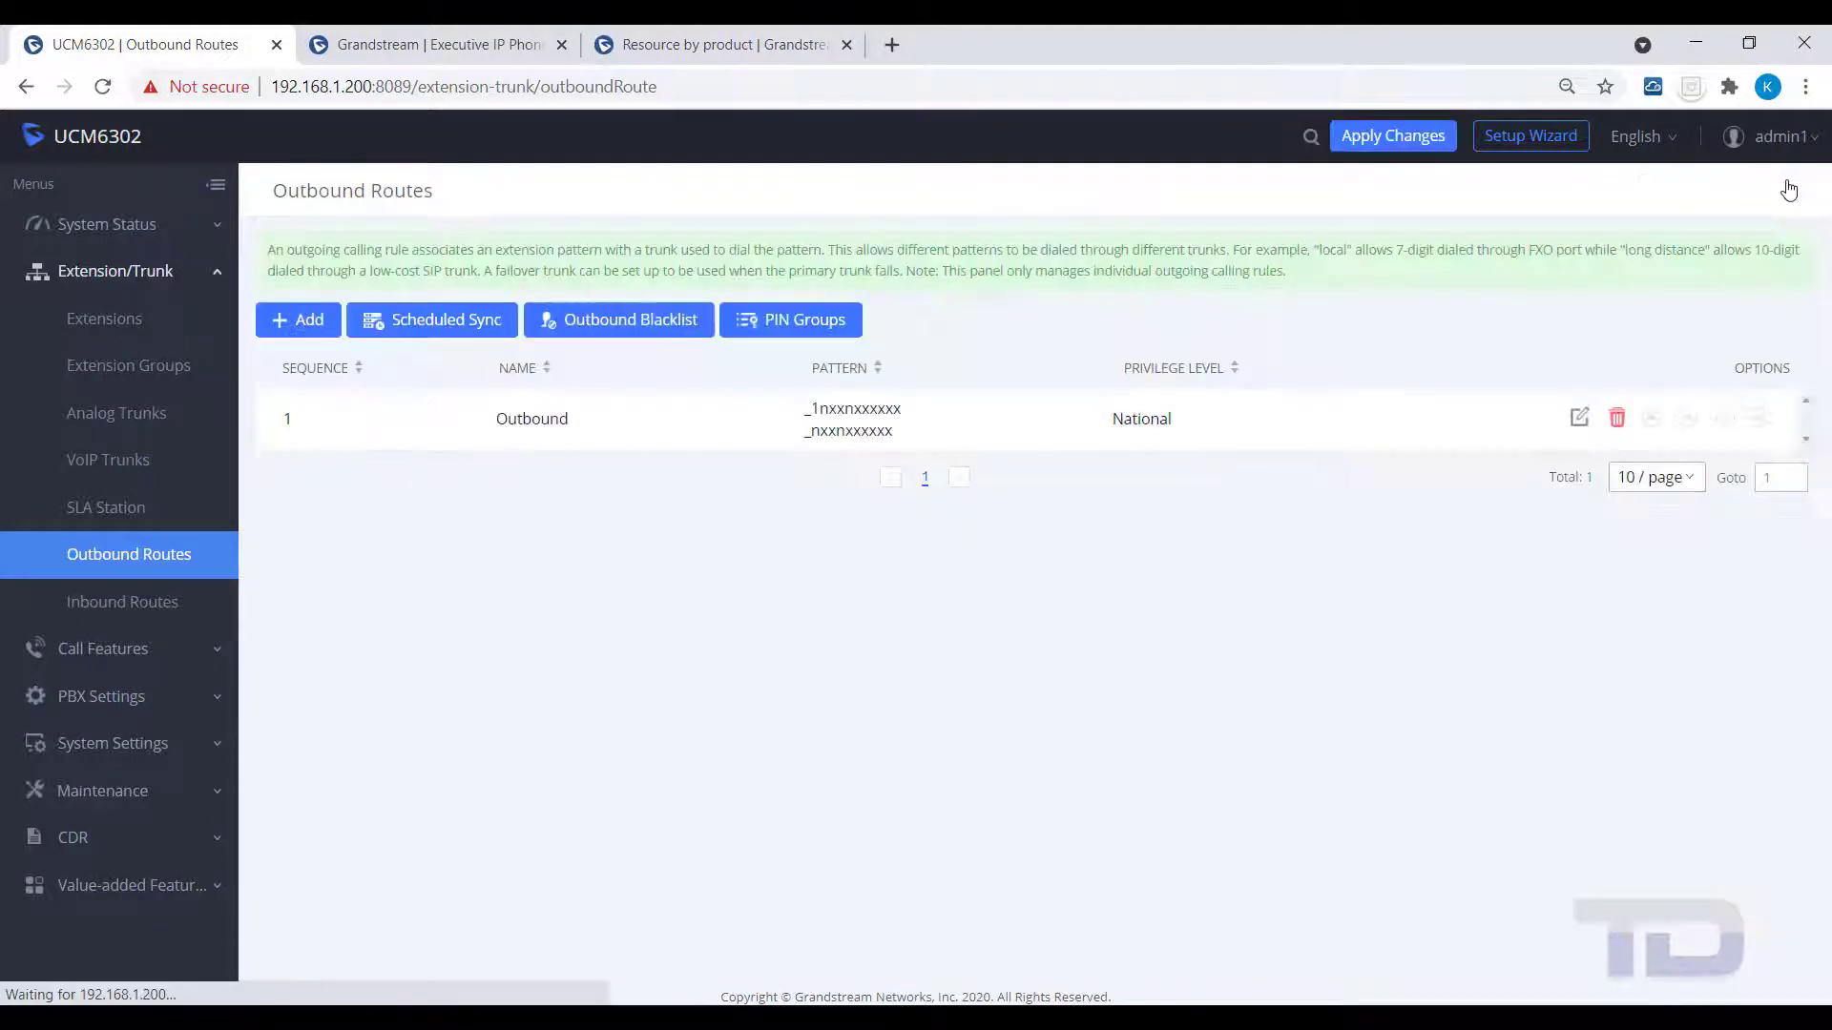
{"action": "left_click", "coordinate": [1354, 144]}
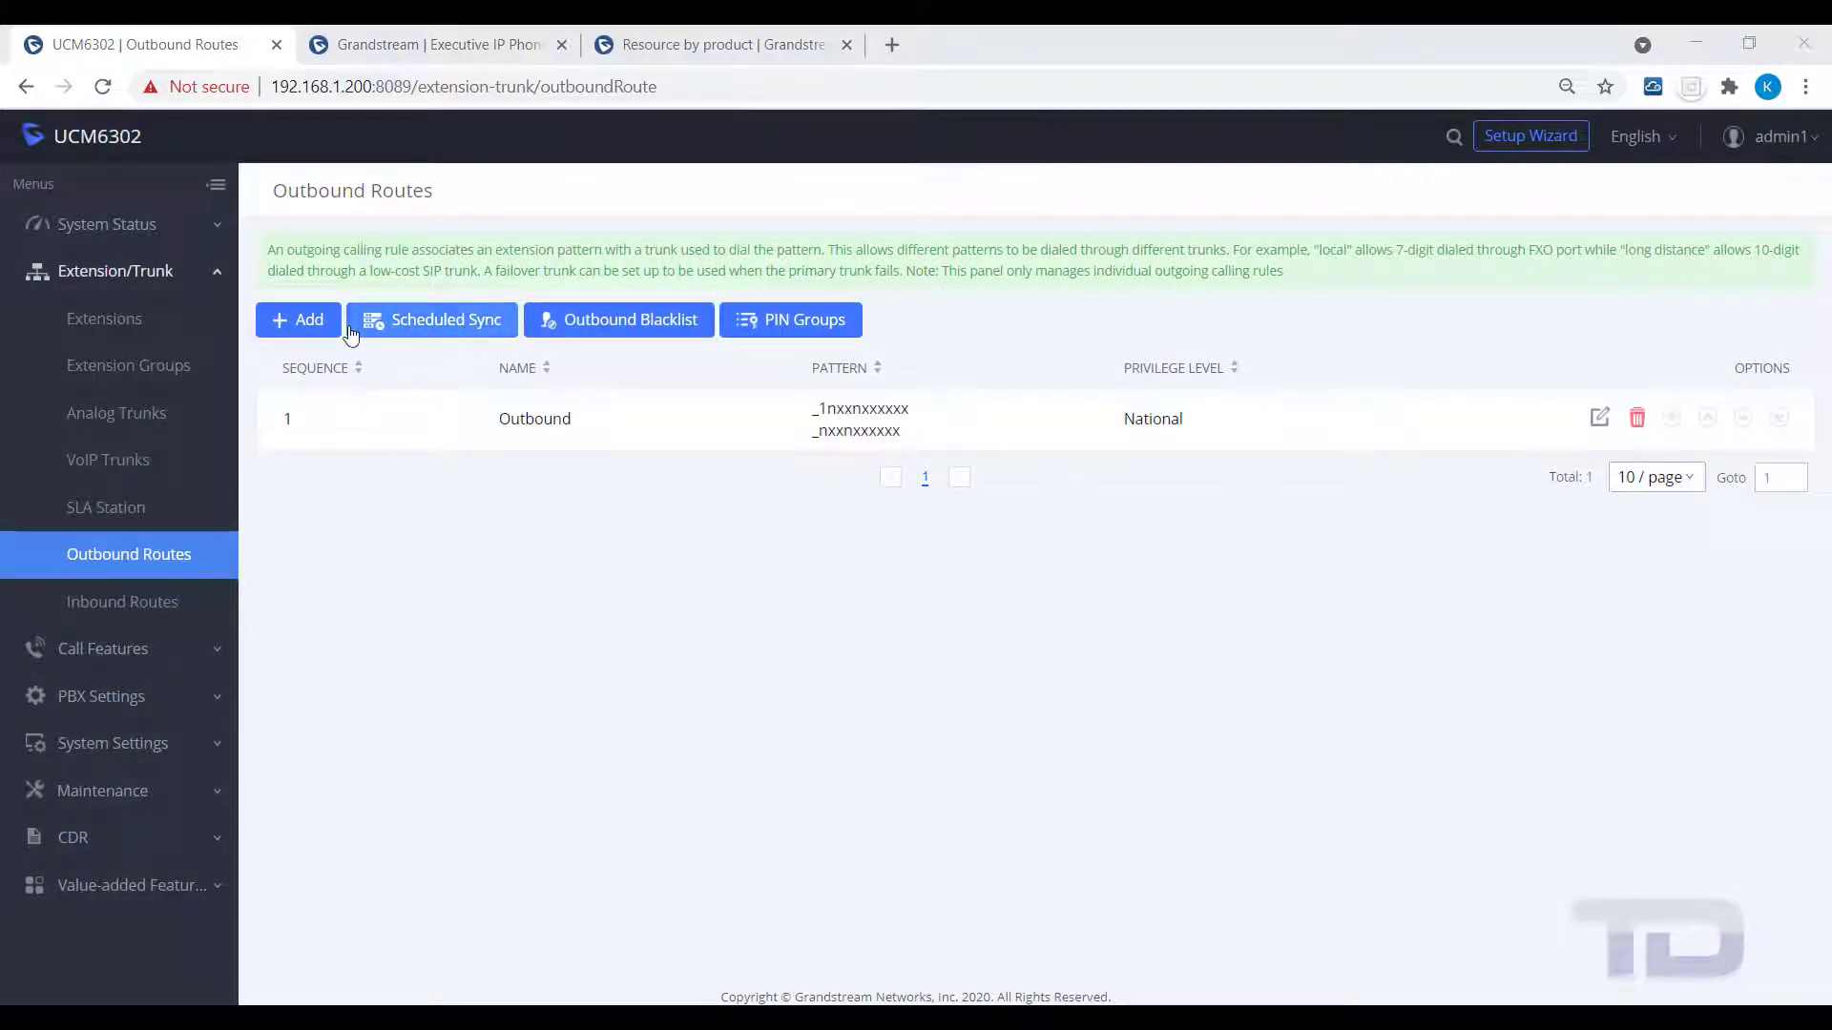
Step: Start a new outbound route named Emergency with pattern 911 at Internal privilege
{"action": "left_click", "coordinate": [310, 327]}
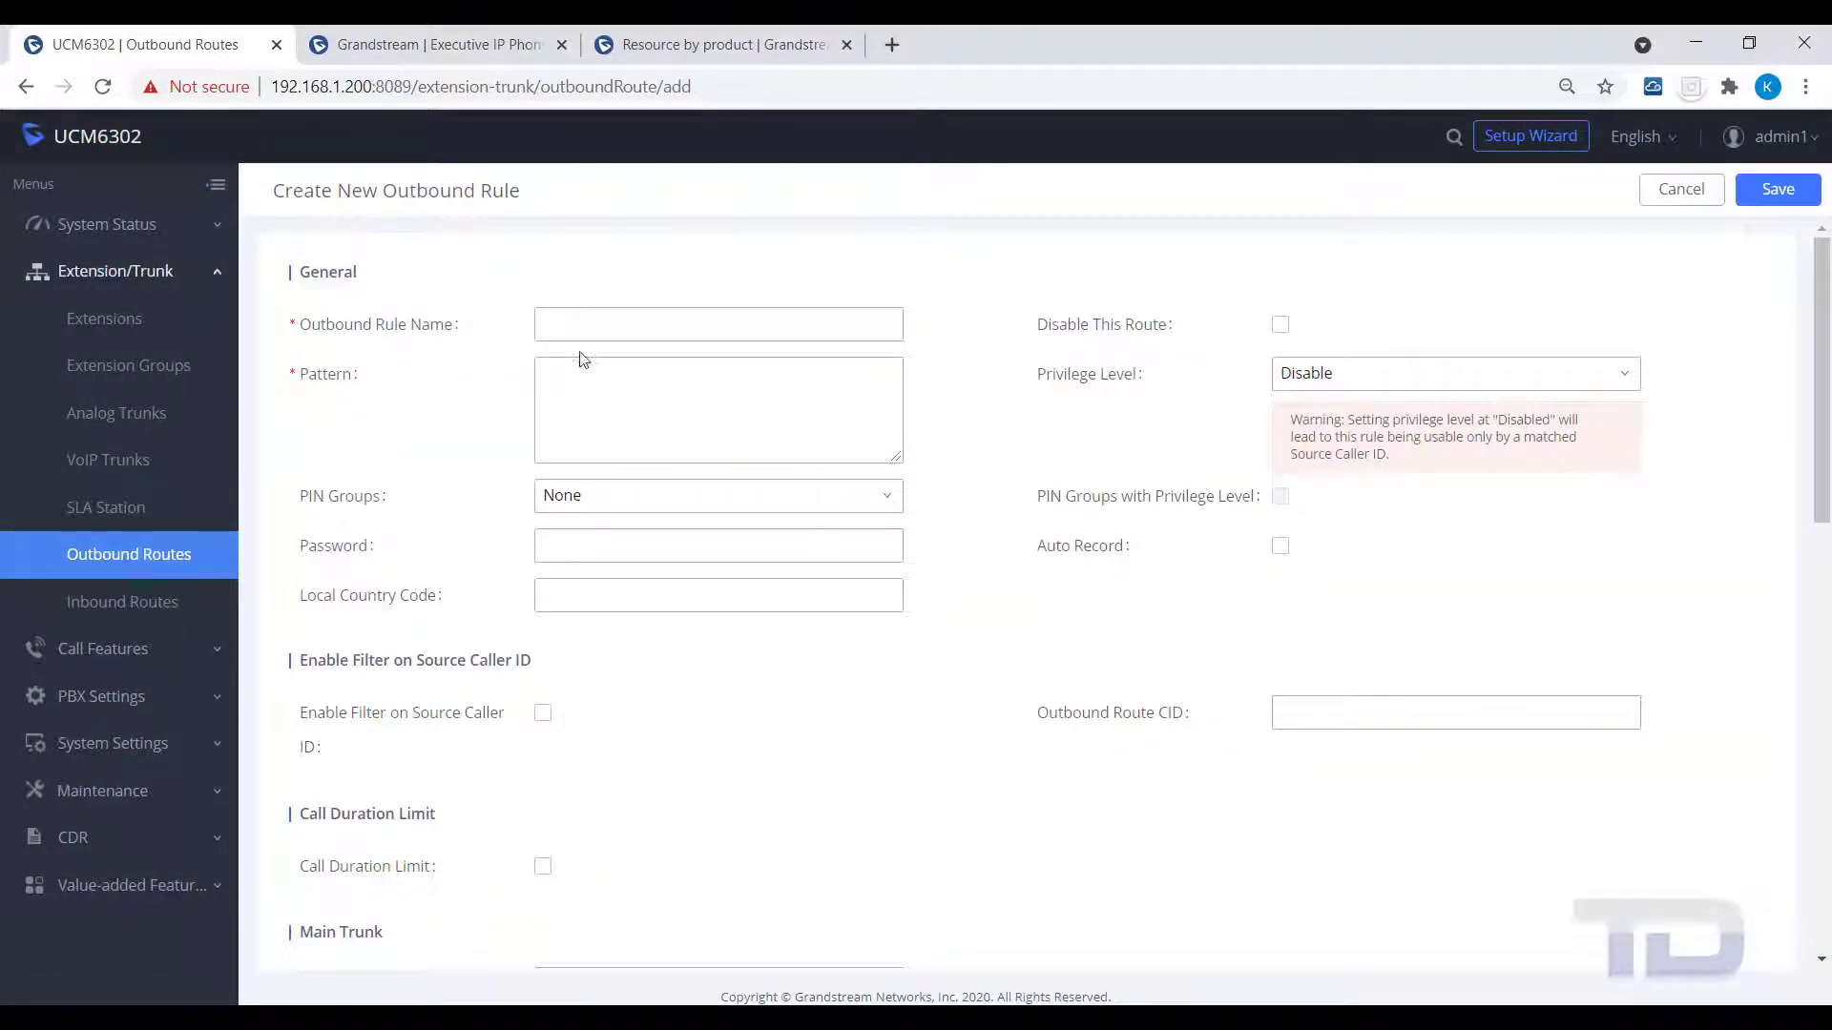
{"action": "left_click", "coordinate": [597, 329]}
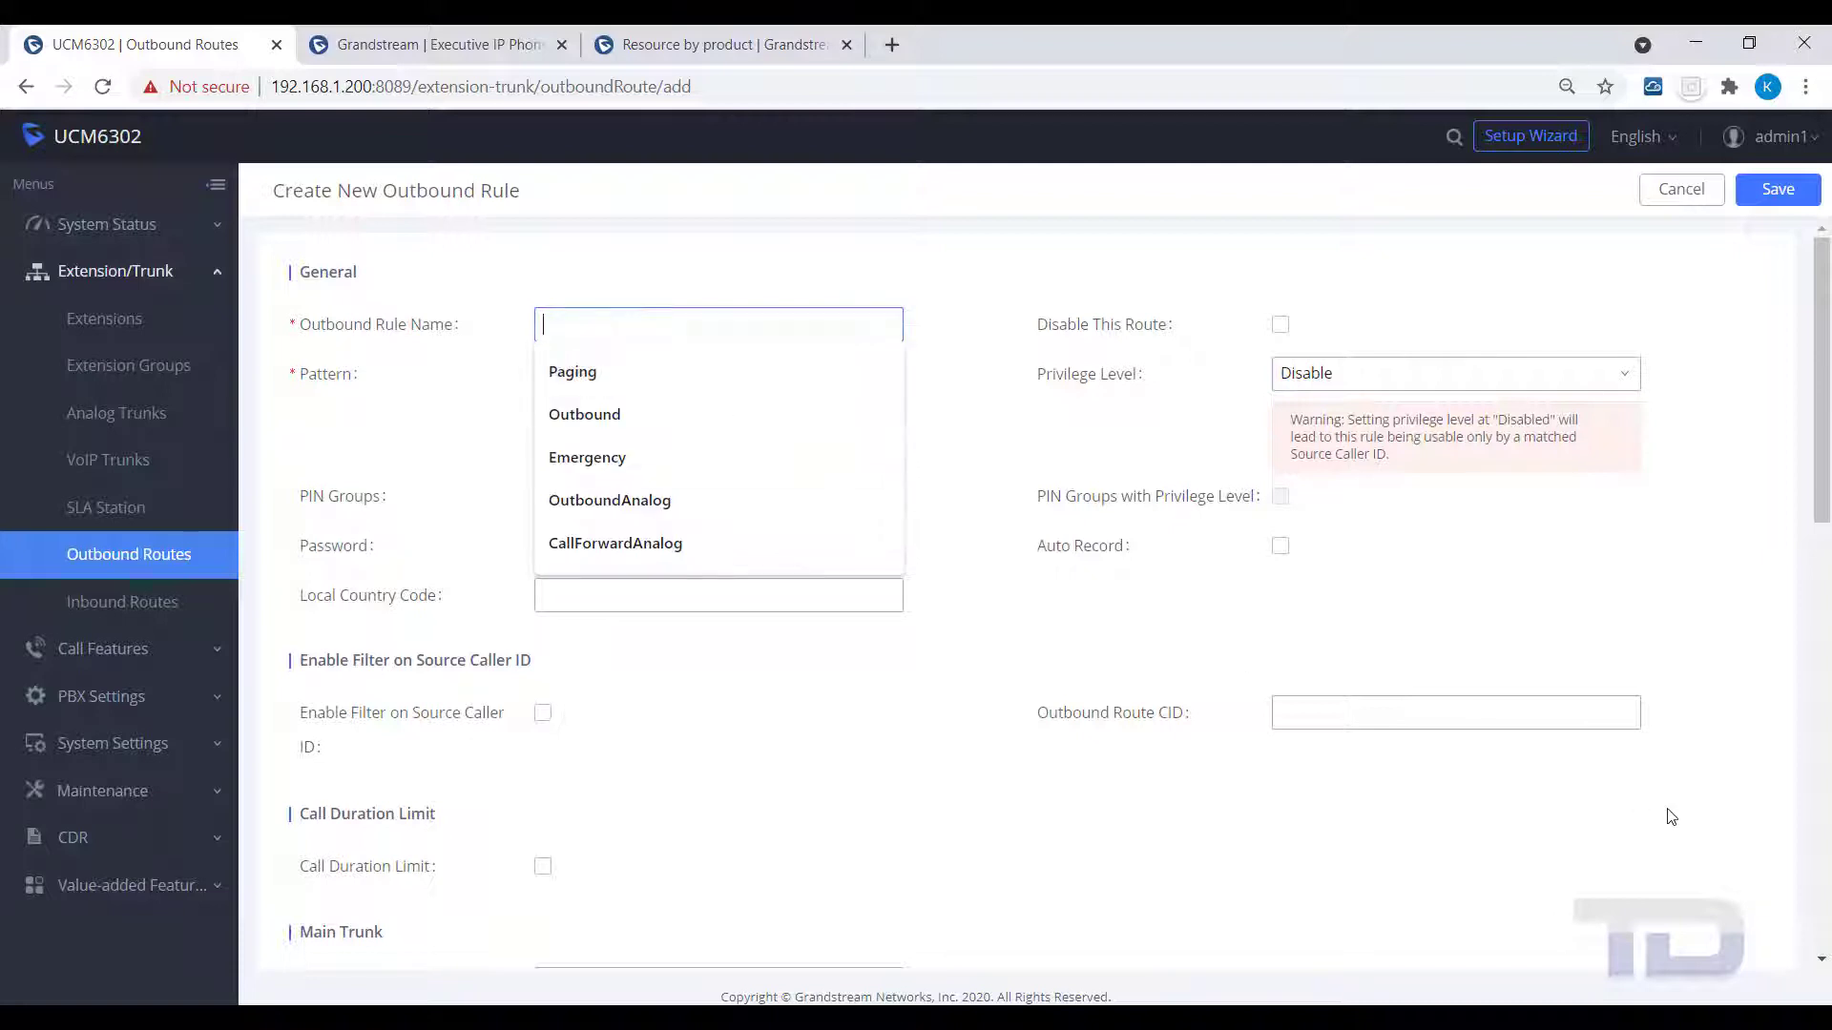
{"action": "left_click", "coordinate": [626, 464]}
{"action": "left_click", "coordinate": [559, 389]}
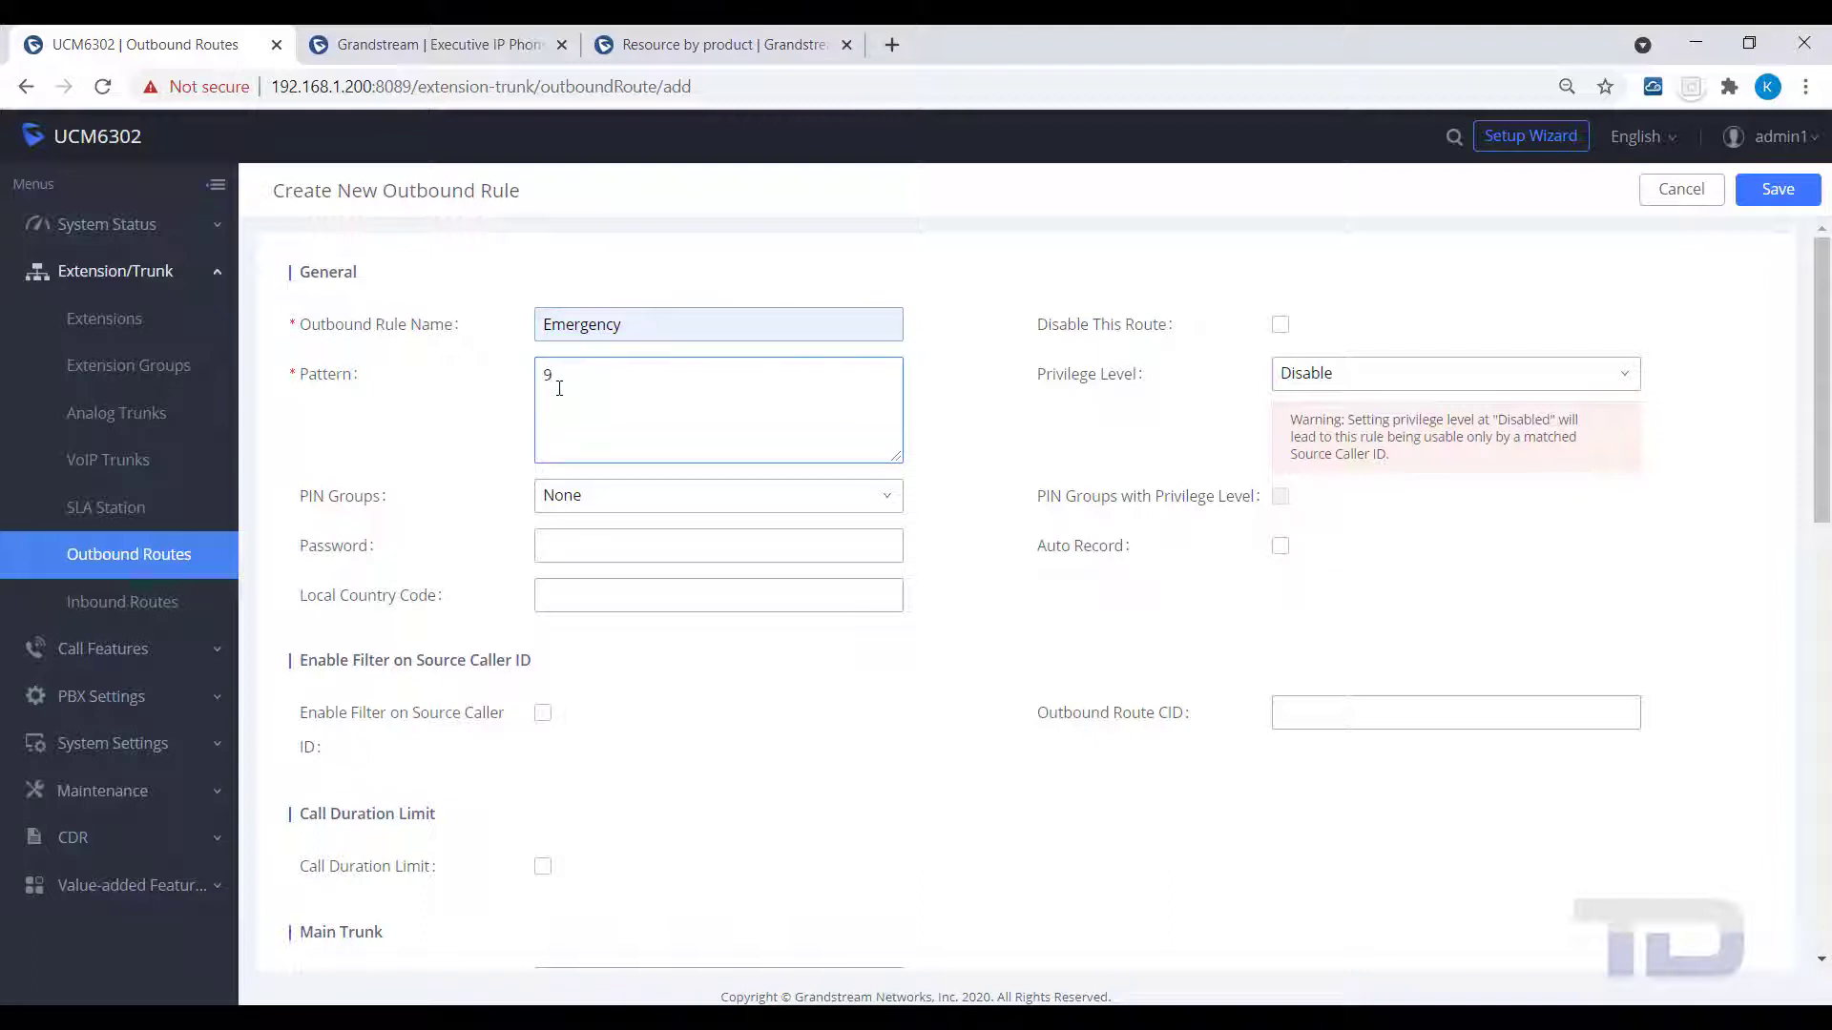
{"action": "left_click", "coordinate": [1619, 382]}
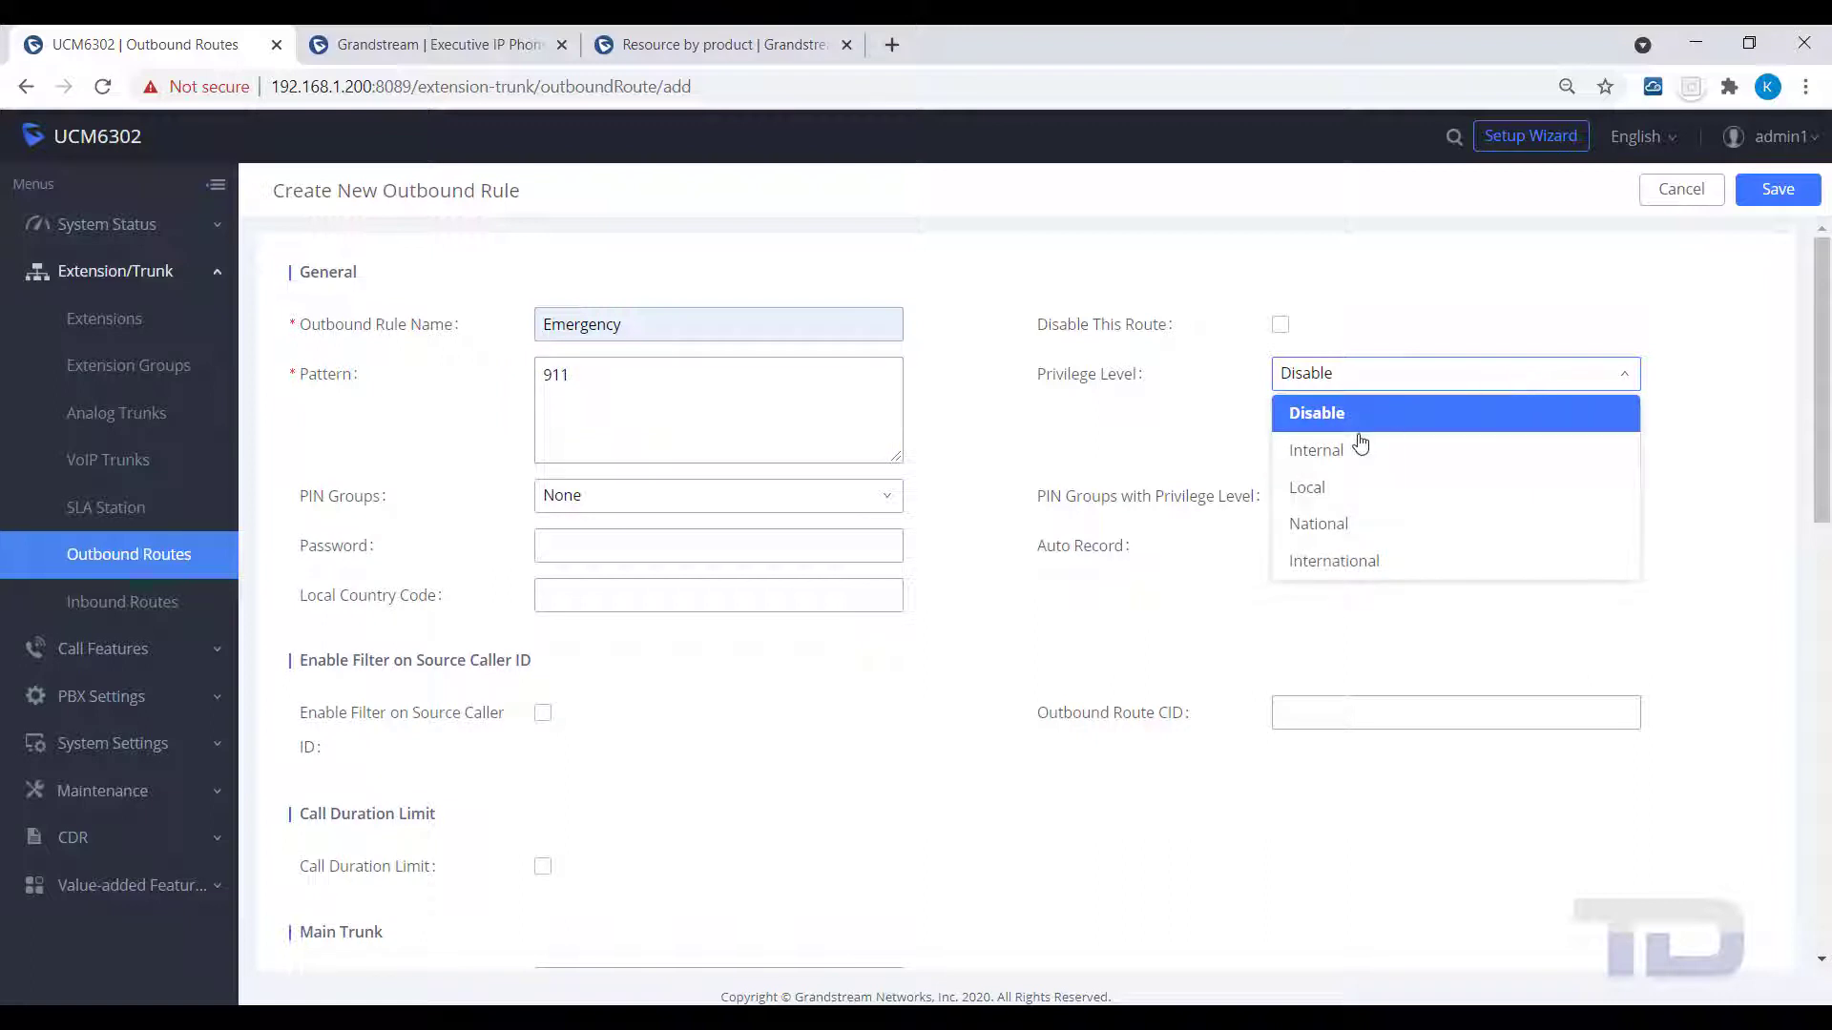
{"action": "left_click", "coordinate": [1316, 449]}
Step: Use SIPTrunks -- MyTrunk with AnalogTrunks -- Analog failover, save, and accept the Internal warning
{"action": "scroll", "coordinate": [687, 596], "scroll_direction": "down", "scroll_amount": 4}
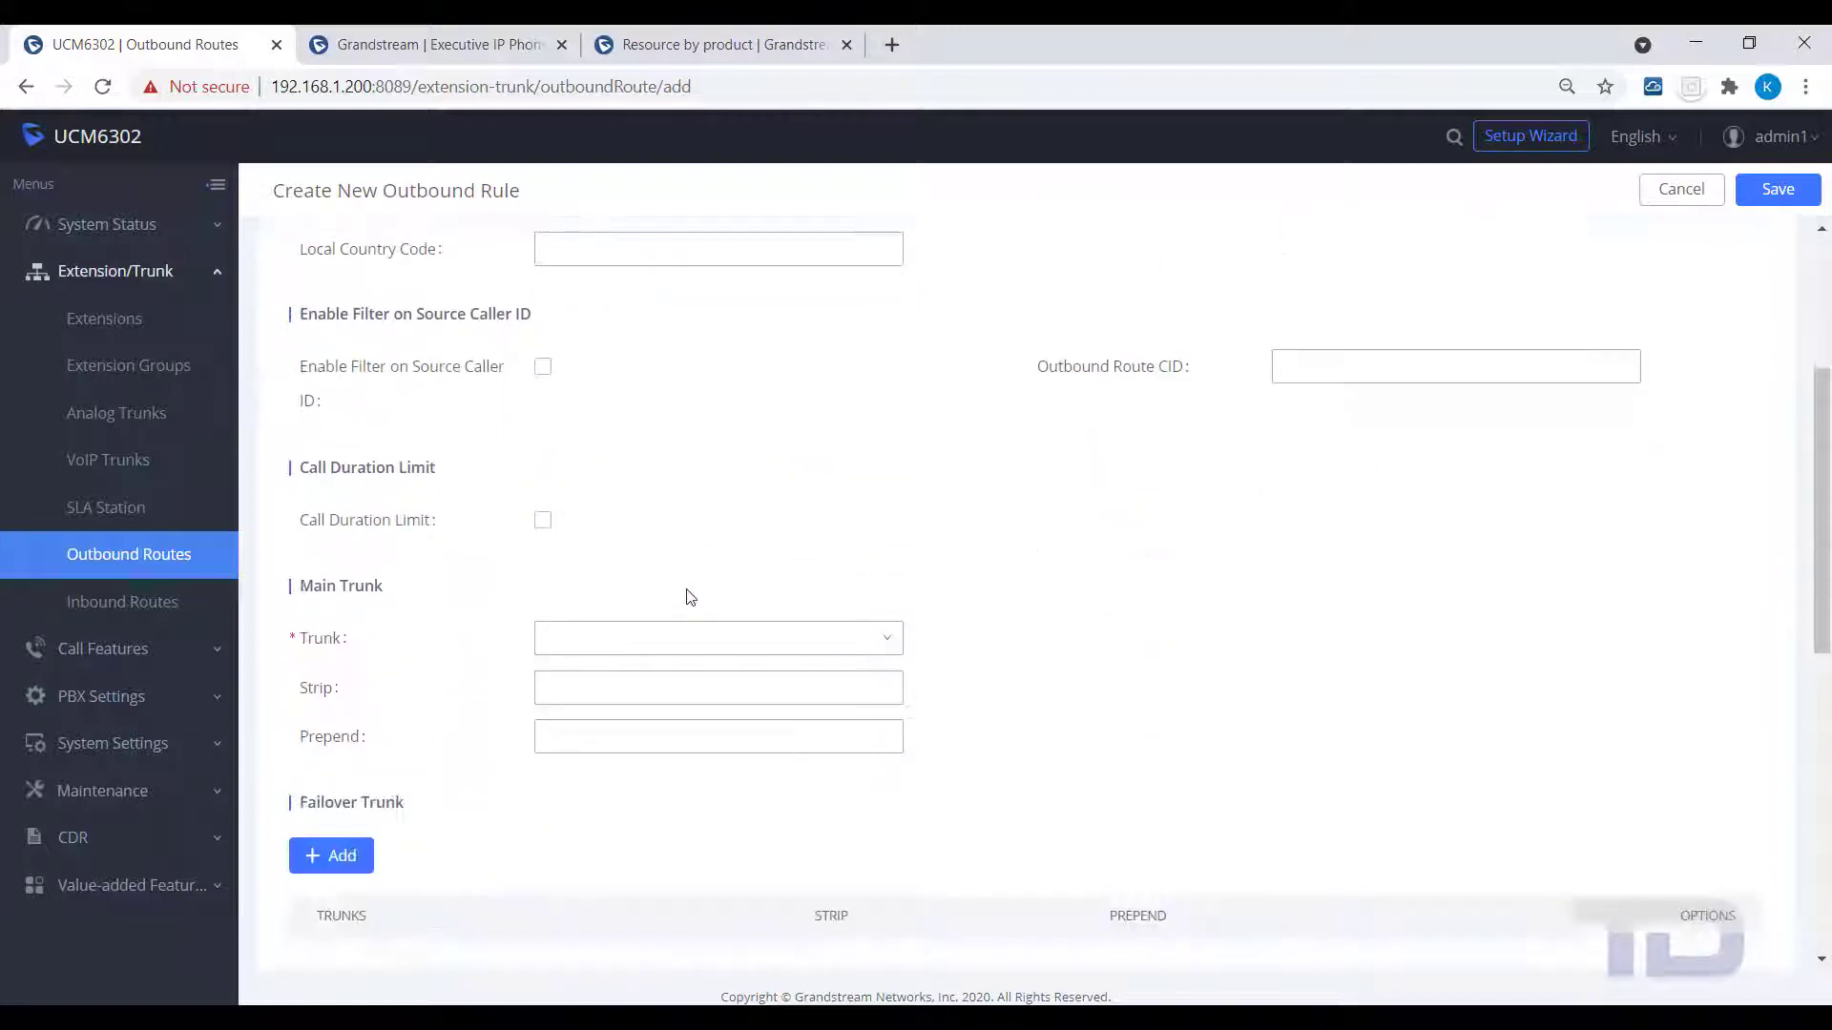
{"action": "left_click", "coordinate": [613, 629]}
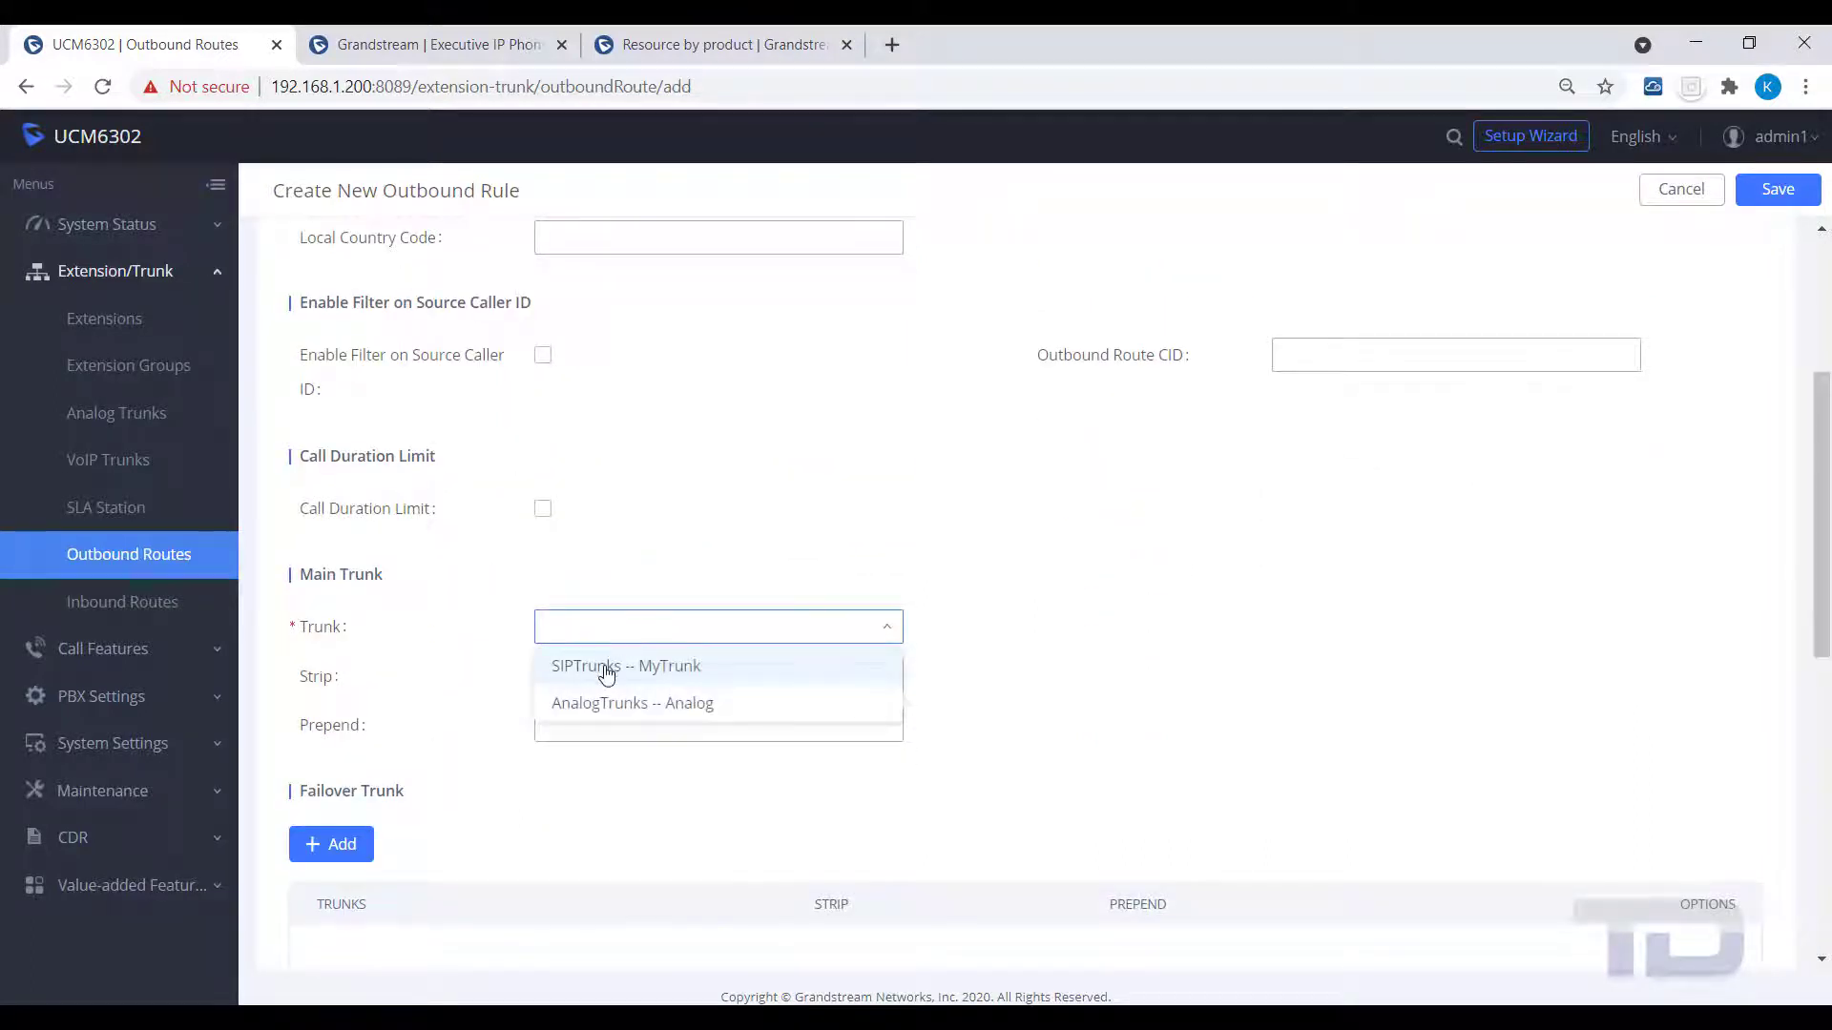
{"action": "left_click", "coordinate": [584, 670]}
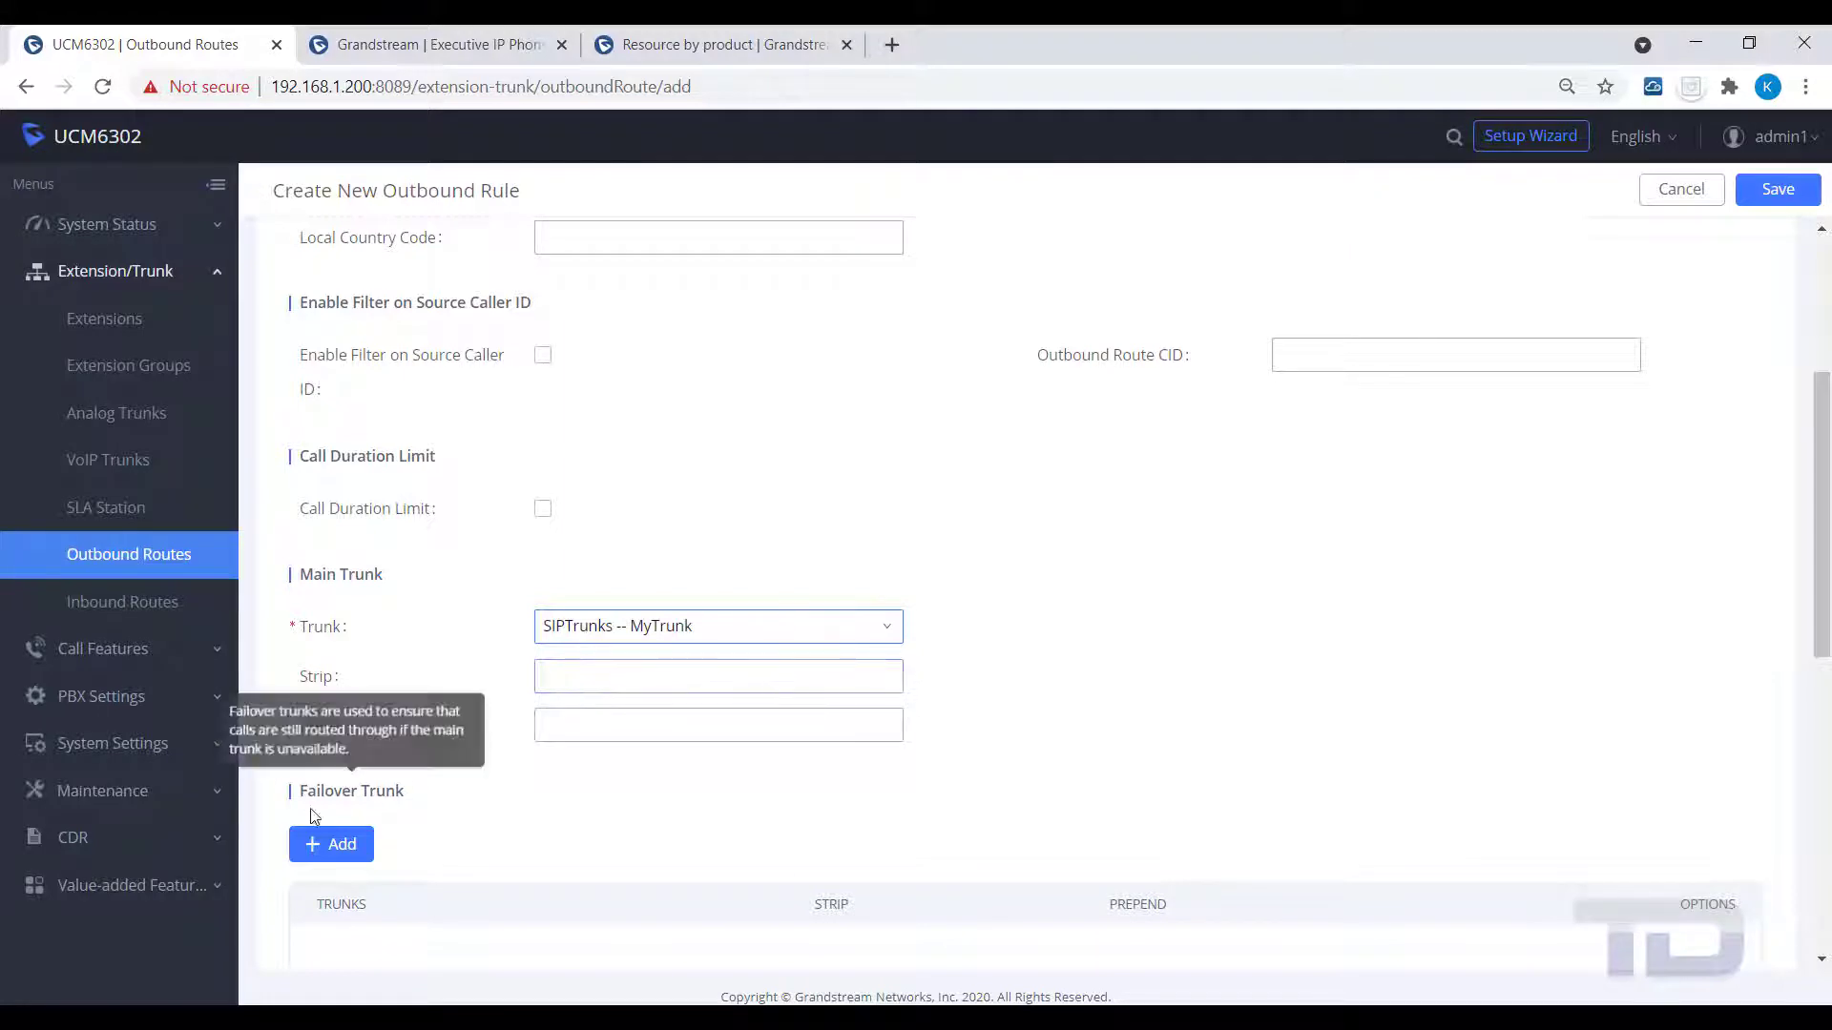
{"action": "left_click", "coordinate": [330, 845]}
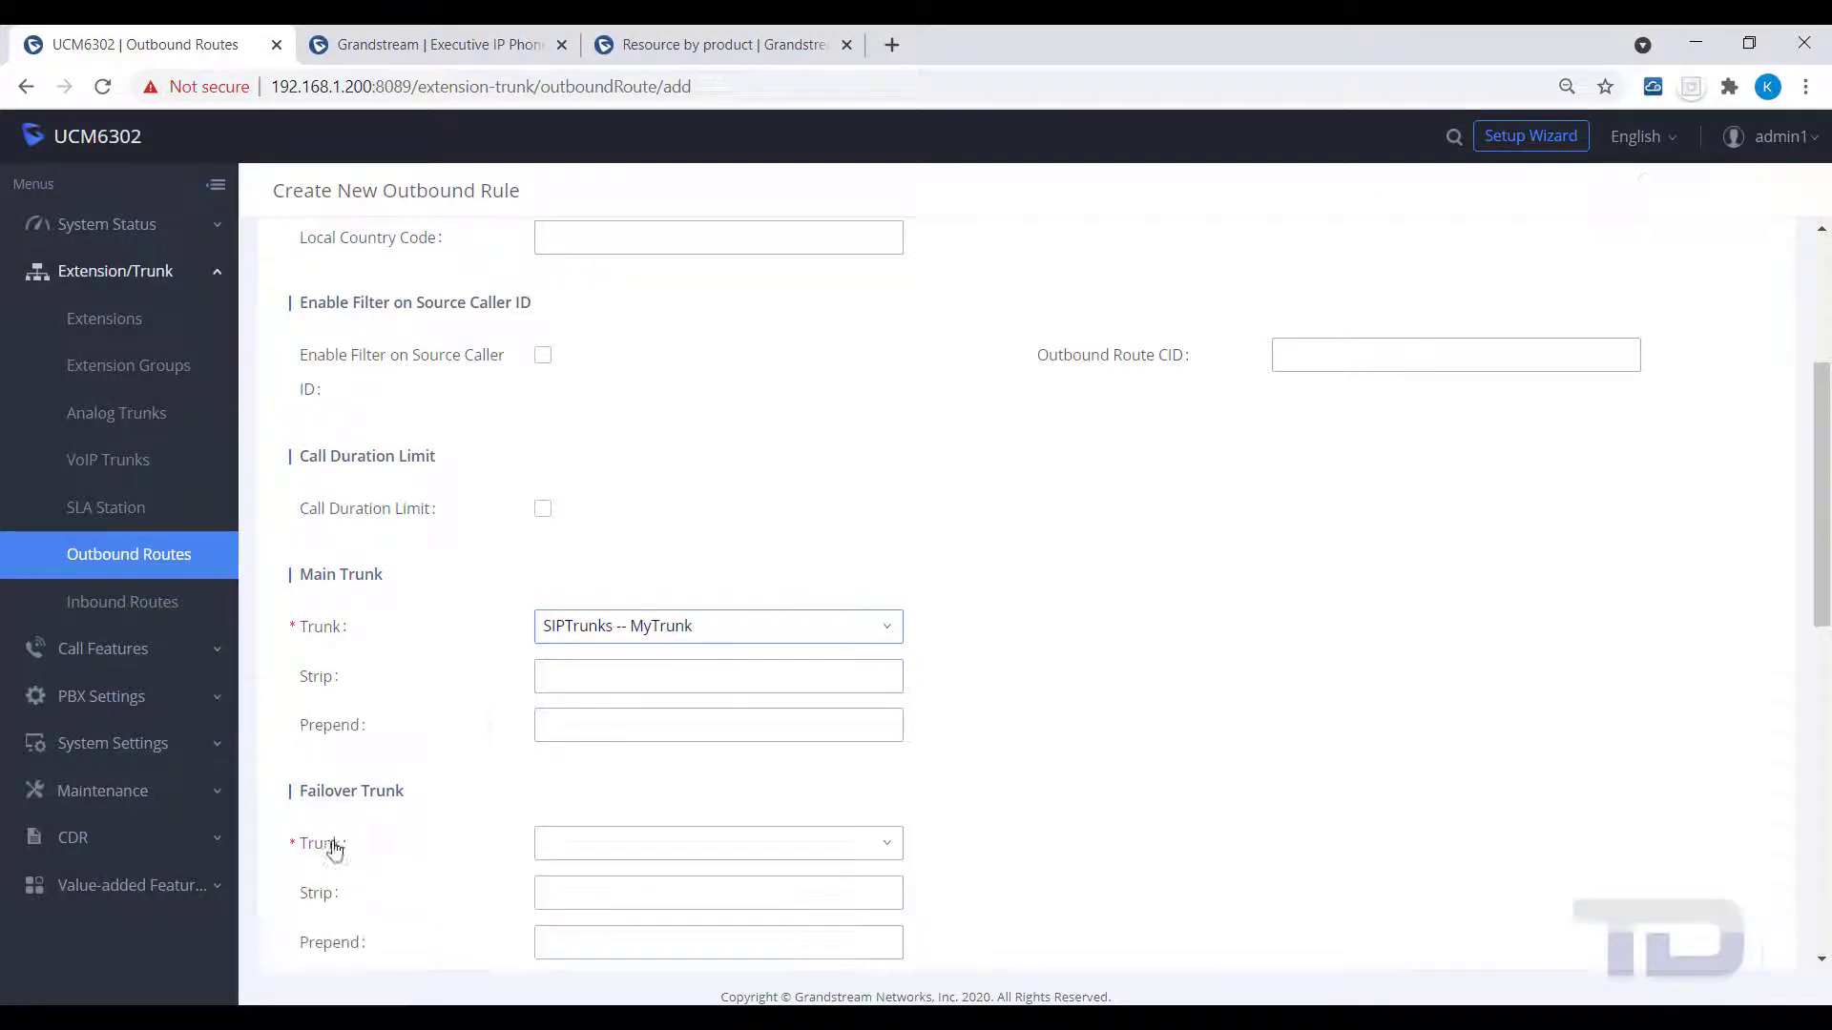
{"action": "left_click", "coordinate": [555, 856]}
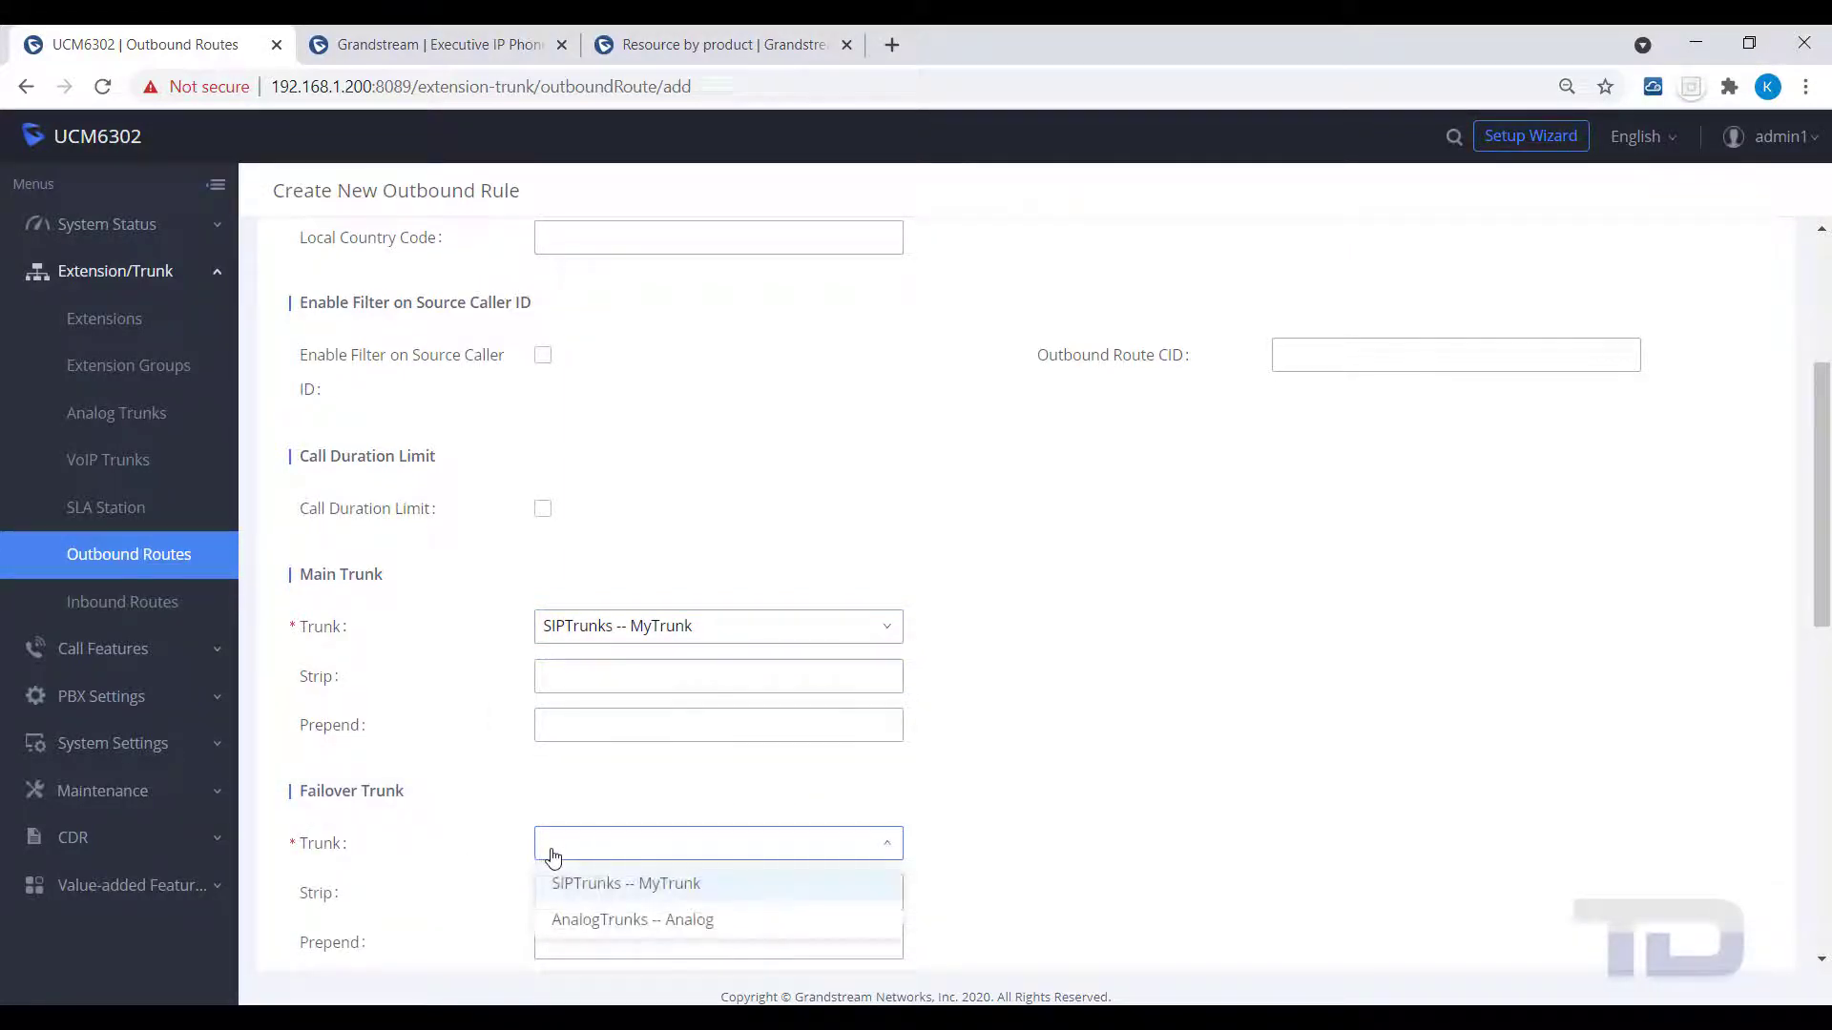
{"action": "left_click", "coordinate": [597, 920]}
{"action": "scroll", "coordinate": [506, 841], "scroll_direction": "down", "scroll_amount": 3}
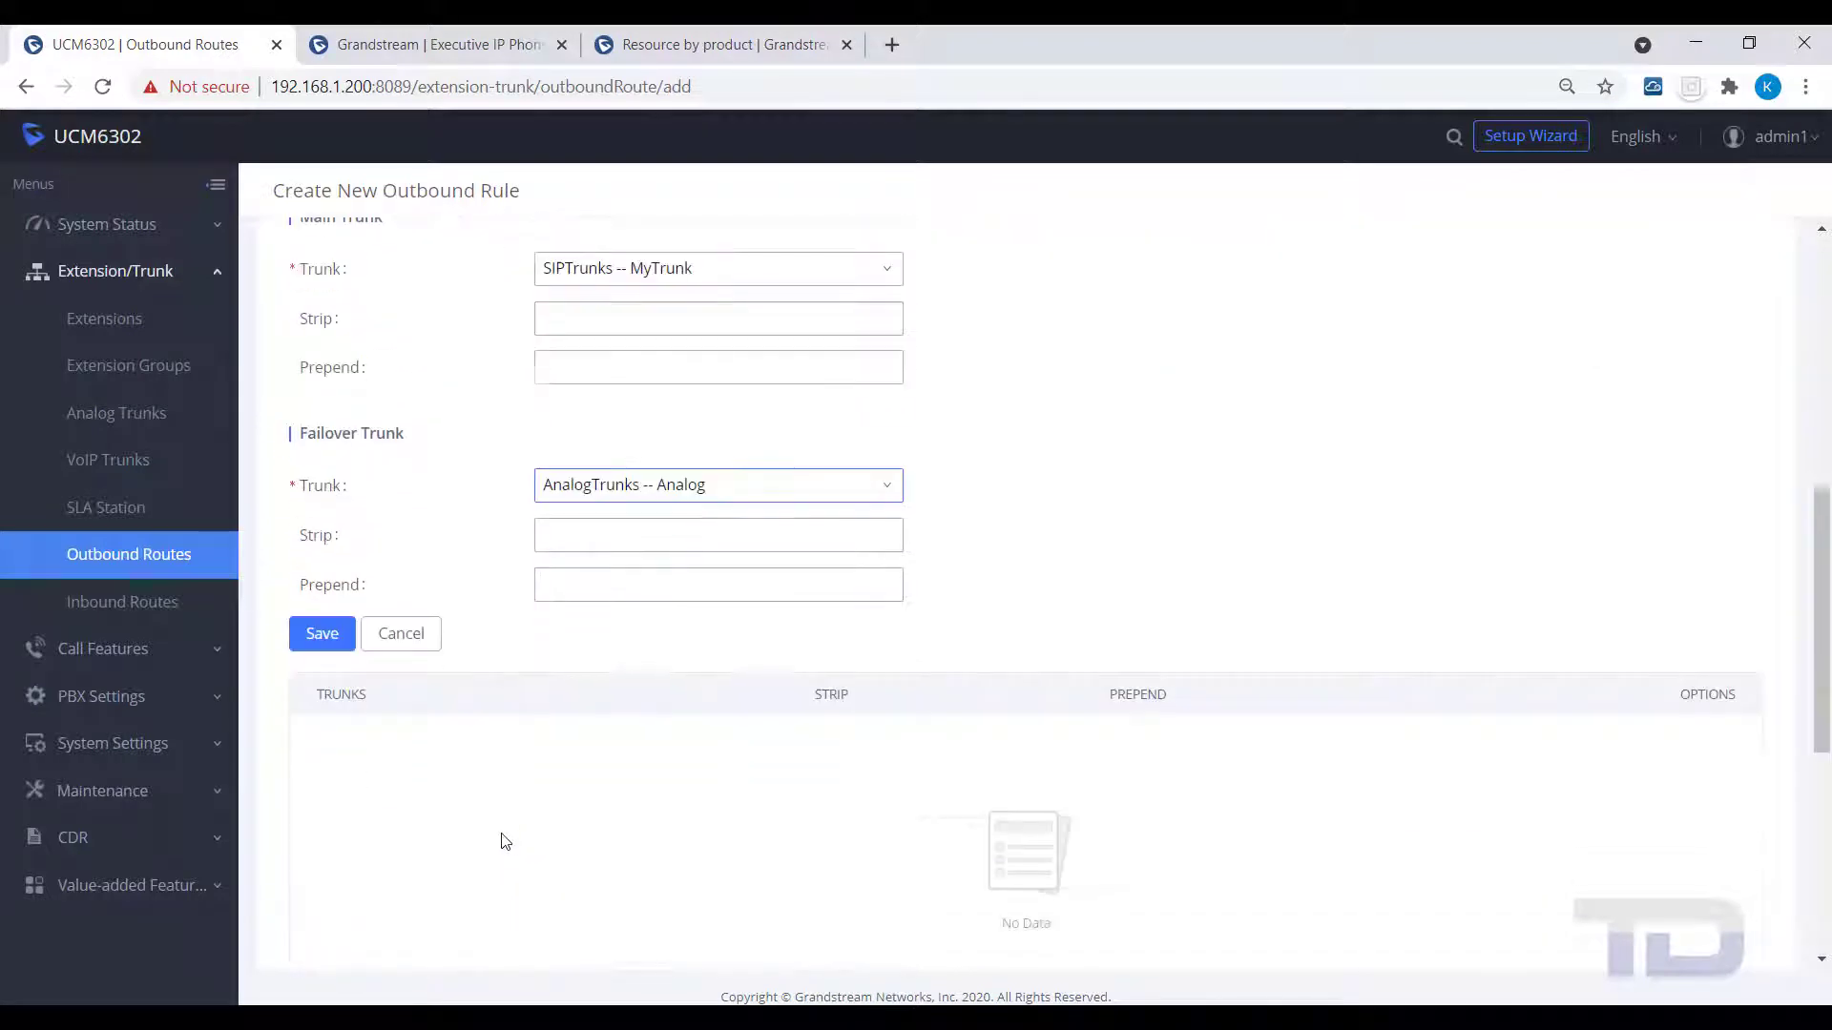
{"action": "left_click", "coordinate": [321, 637]}
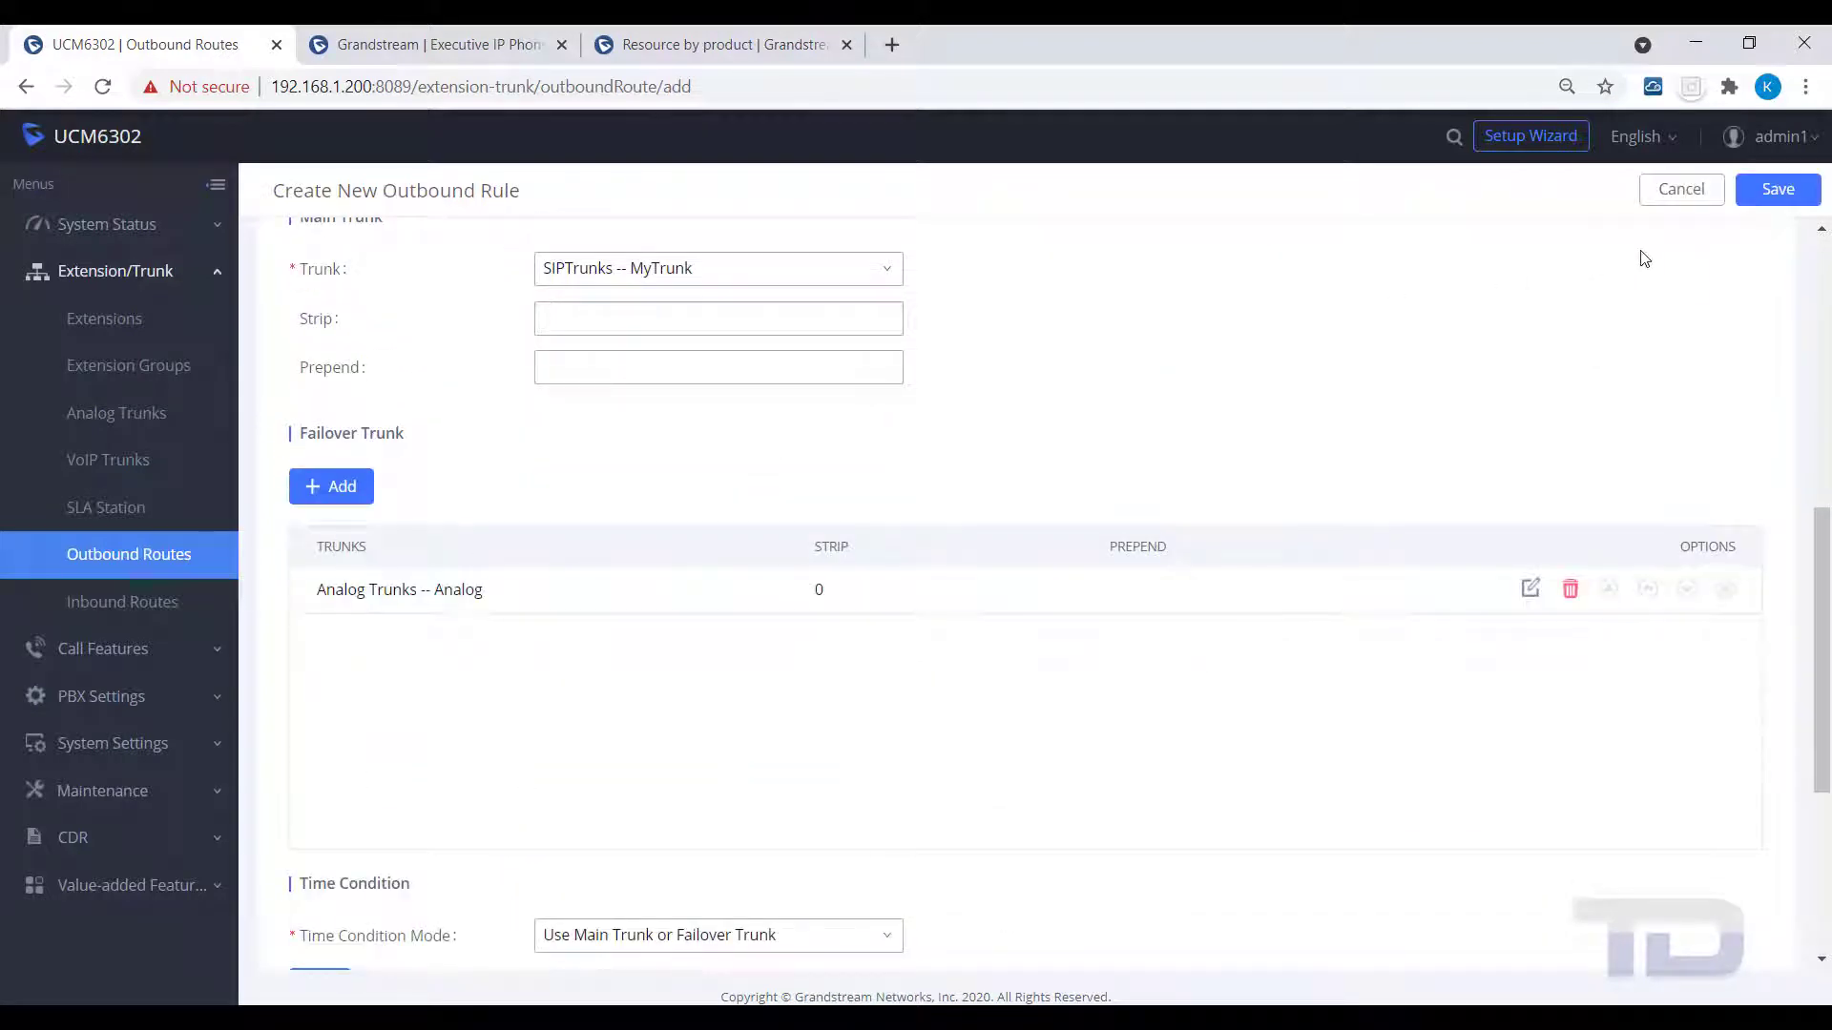
{"action": "left_click", "coordinate": [1804, 189]}
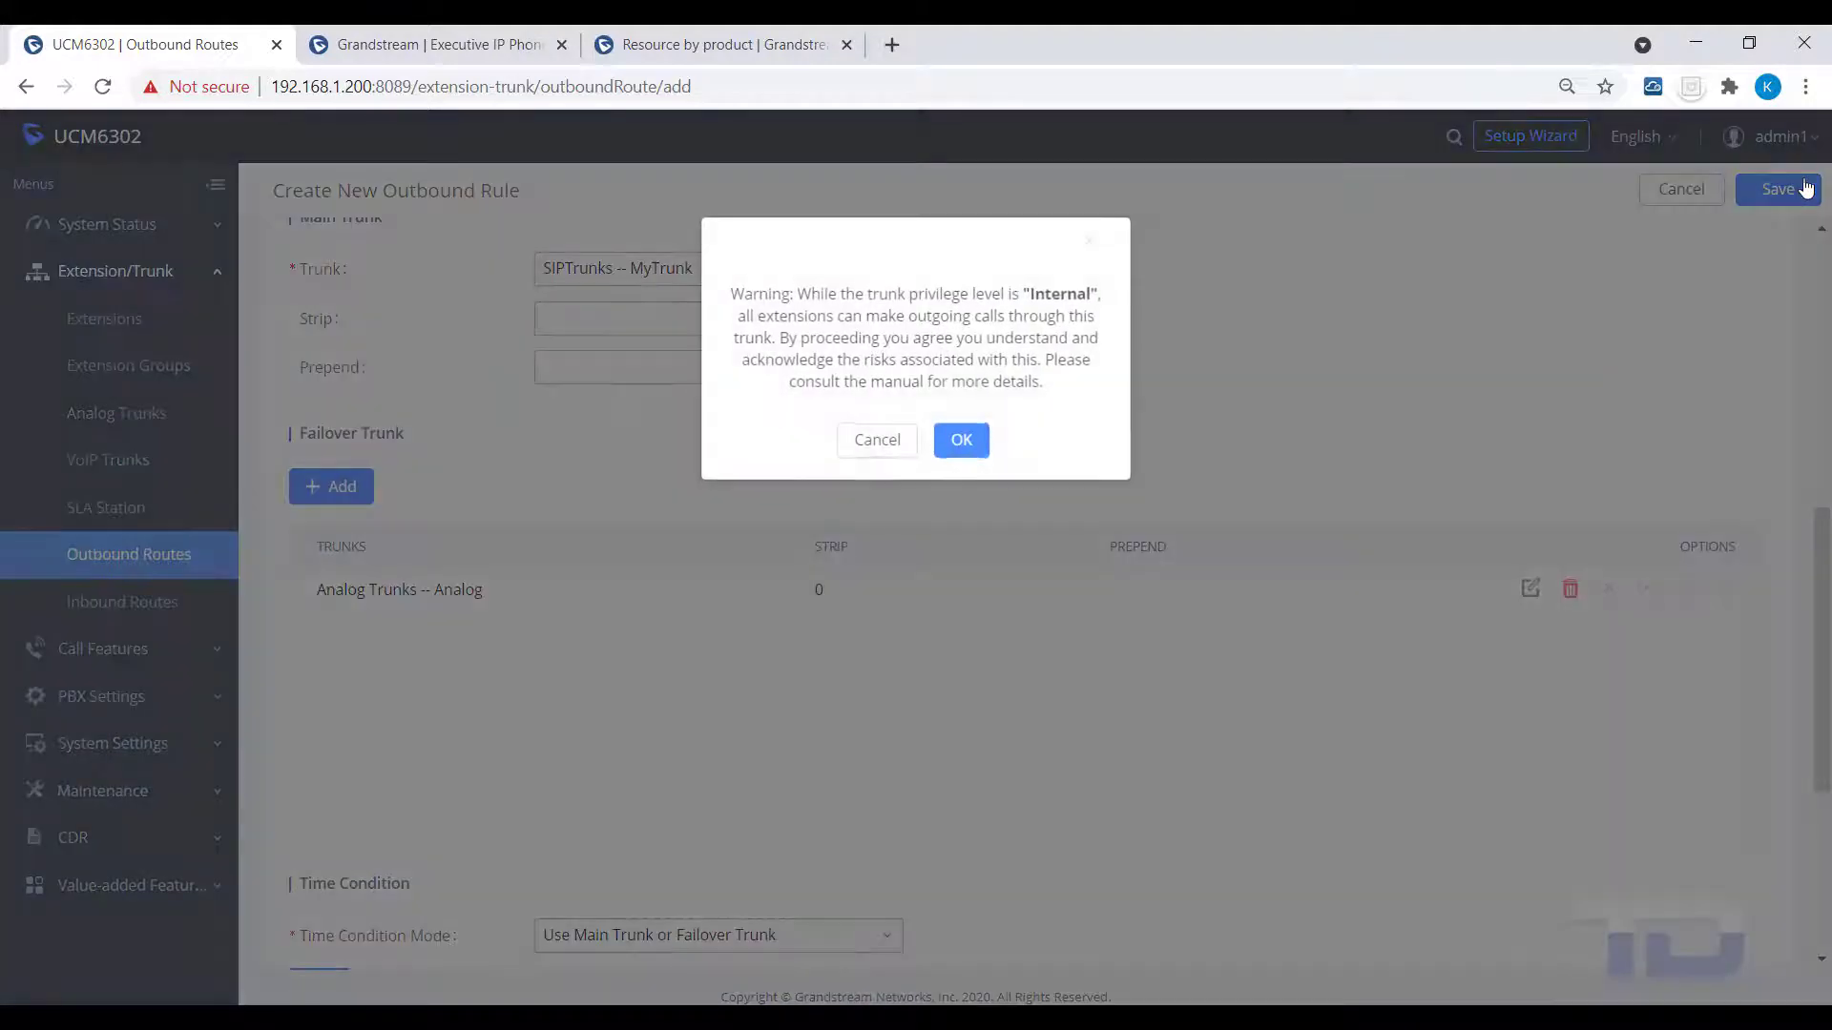
{"action": "left_click", "coordinate": [961, 448]}
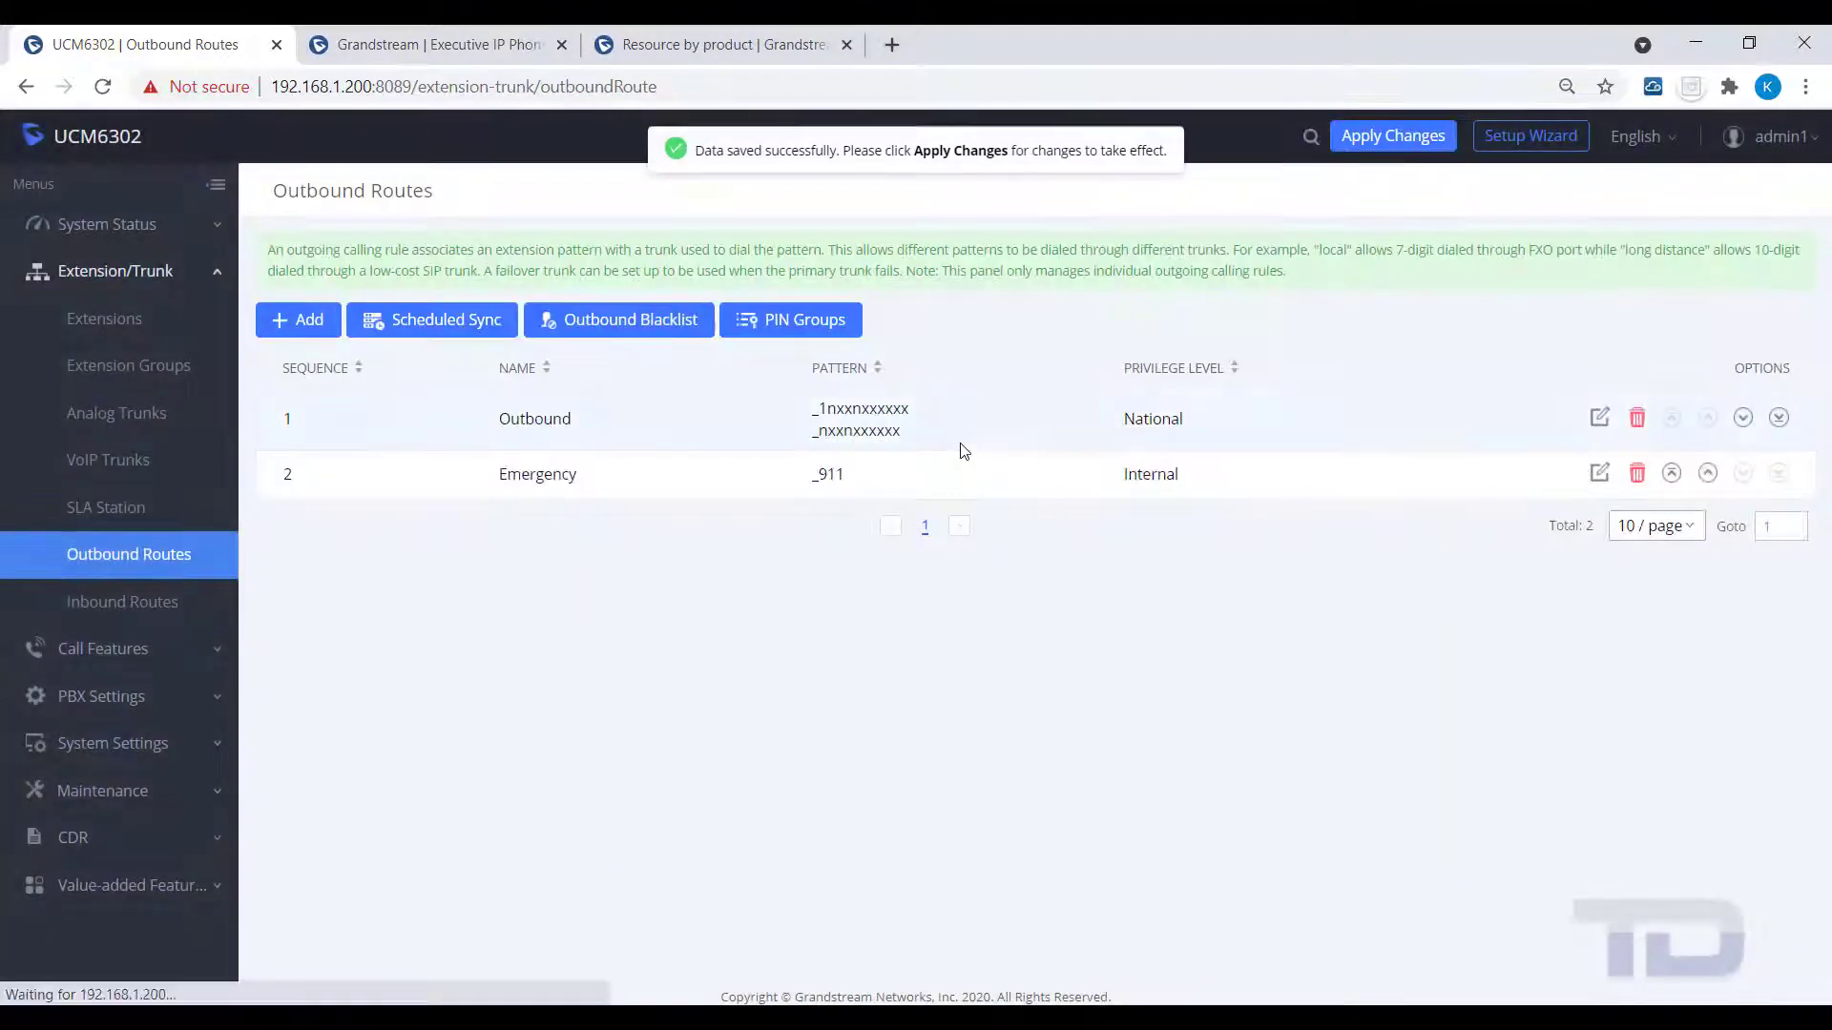
Step: Apply the Emergency route, move it to the top above Outbound, and apply again
{"action": "left_click", "coordinate": [1364, 137]}
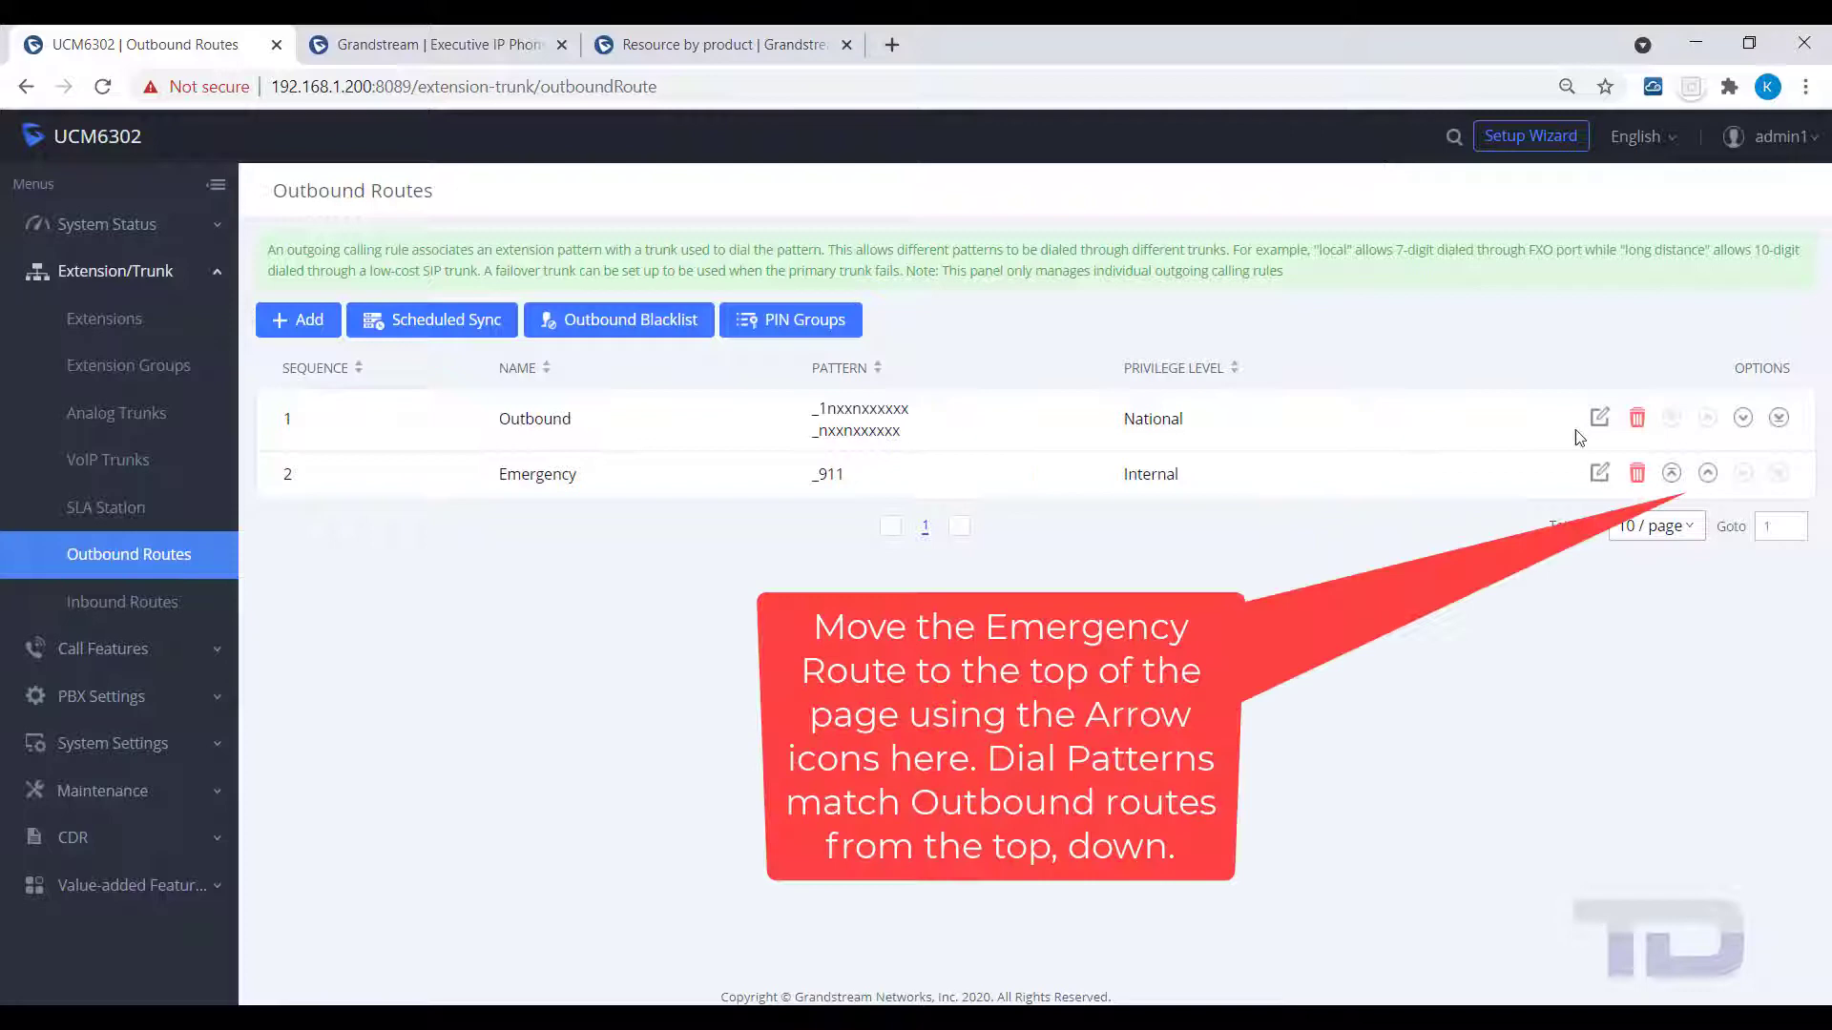
{"action": "left_click", "coordinate": [1671, 476]}
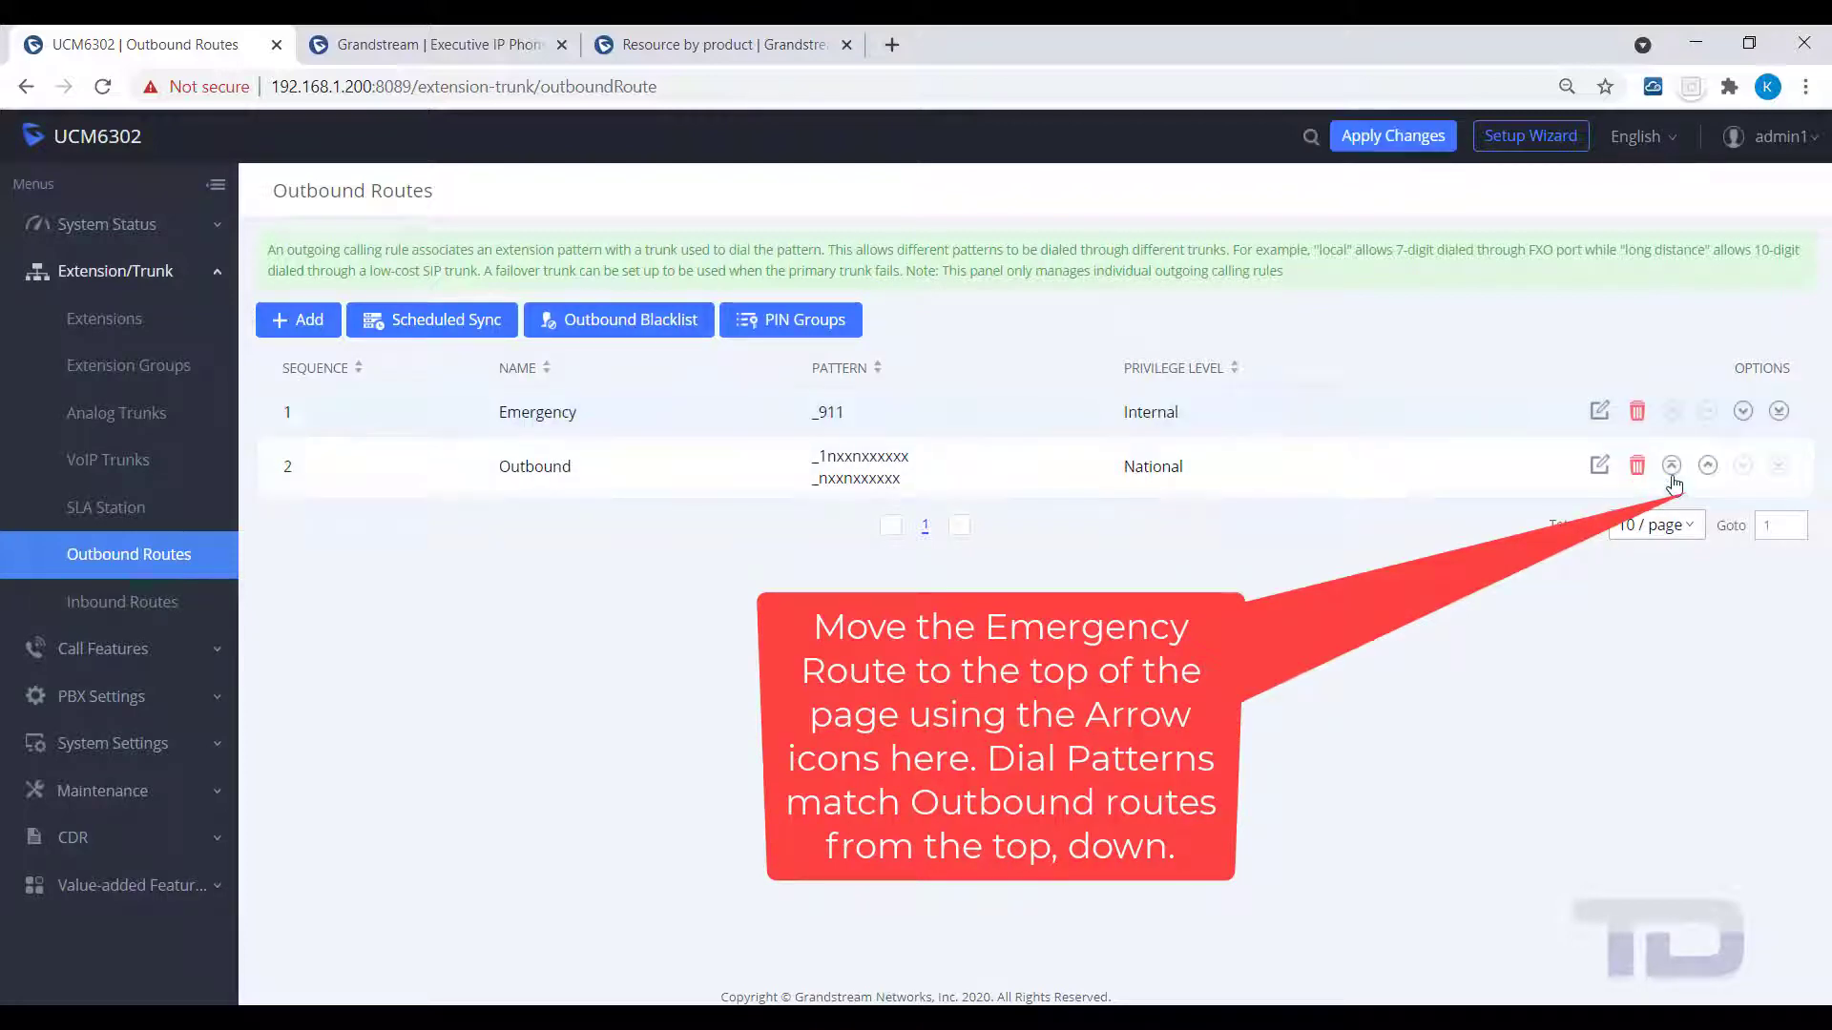
{"action": "left_click", "coordinate": [1390, 137]}
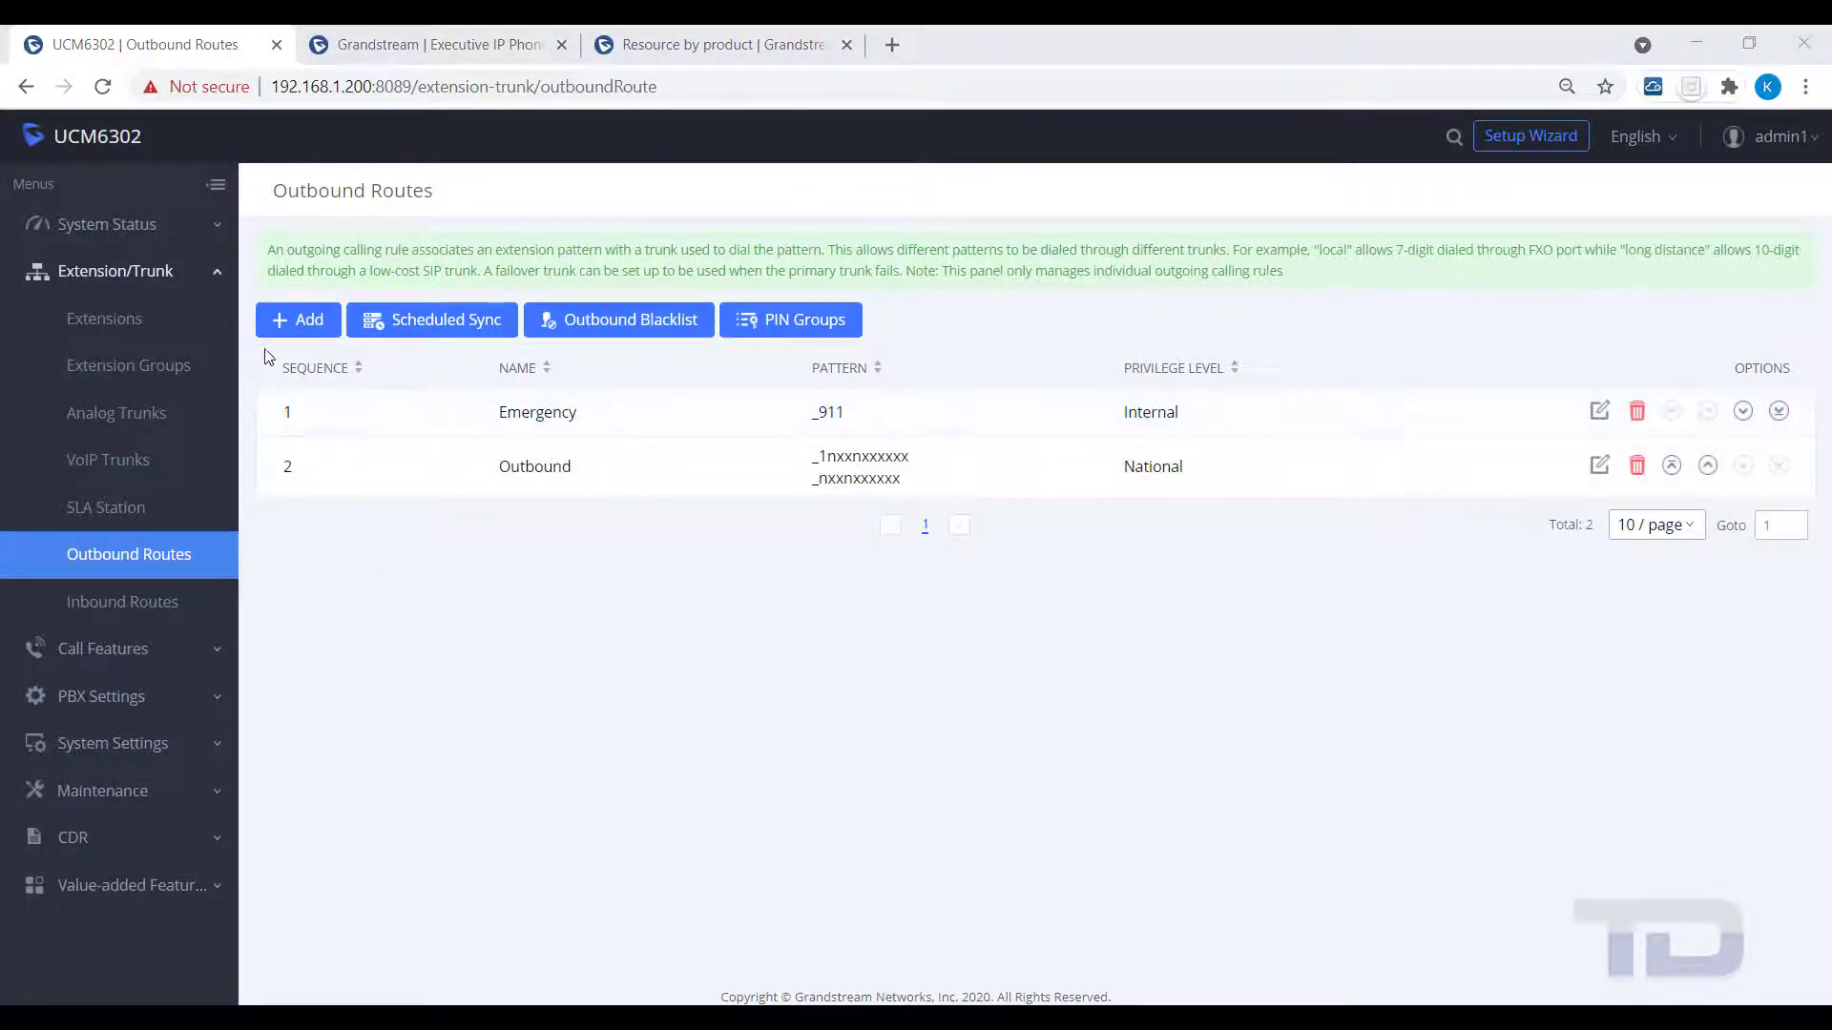
Step: Add a route named OutboundAnalog with patterns 9nxxnxxxxxx, 91nxxnxxxxxx and 9nxxxxxx
{"action": "left_click", "coordinate": [289, 325]}
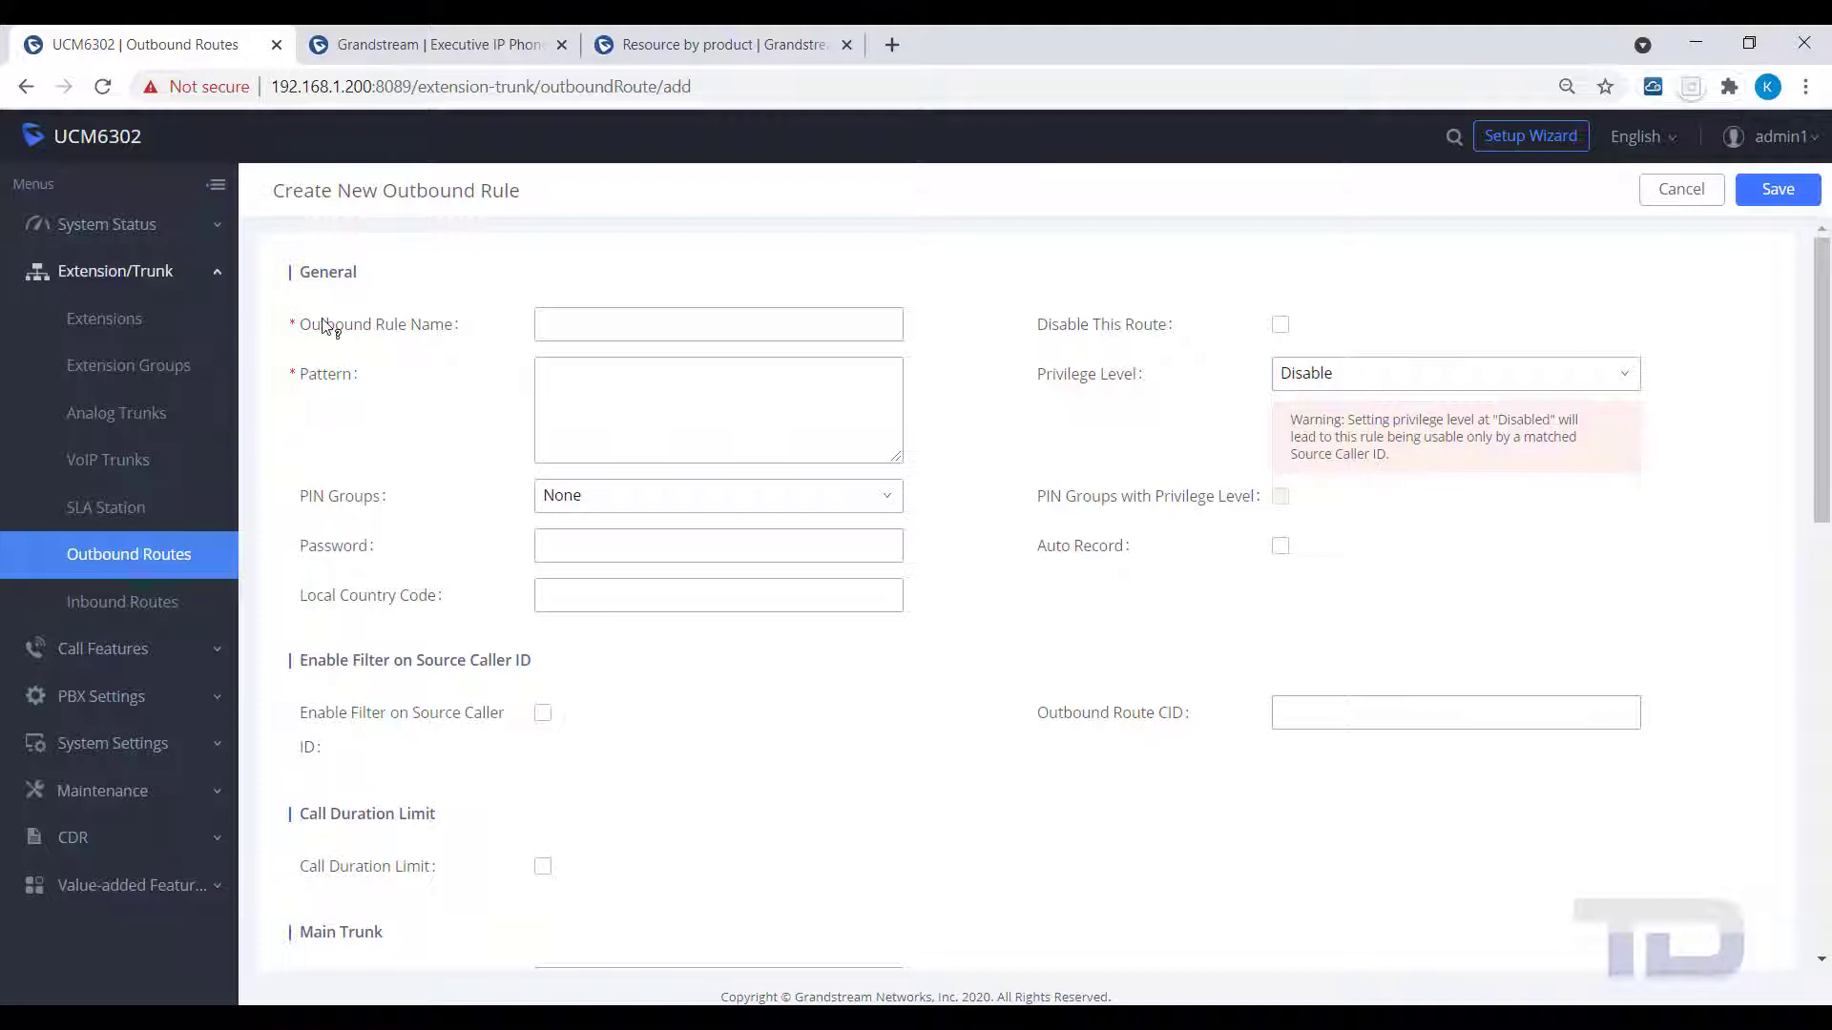
{"action": "left_click", "coordinate": [556, 323]}
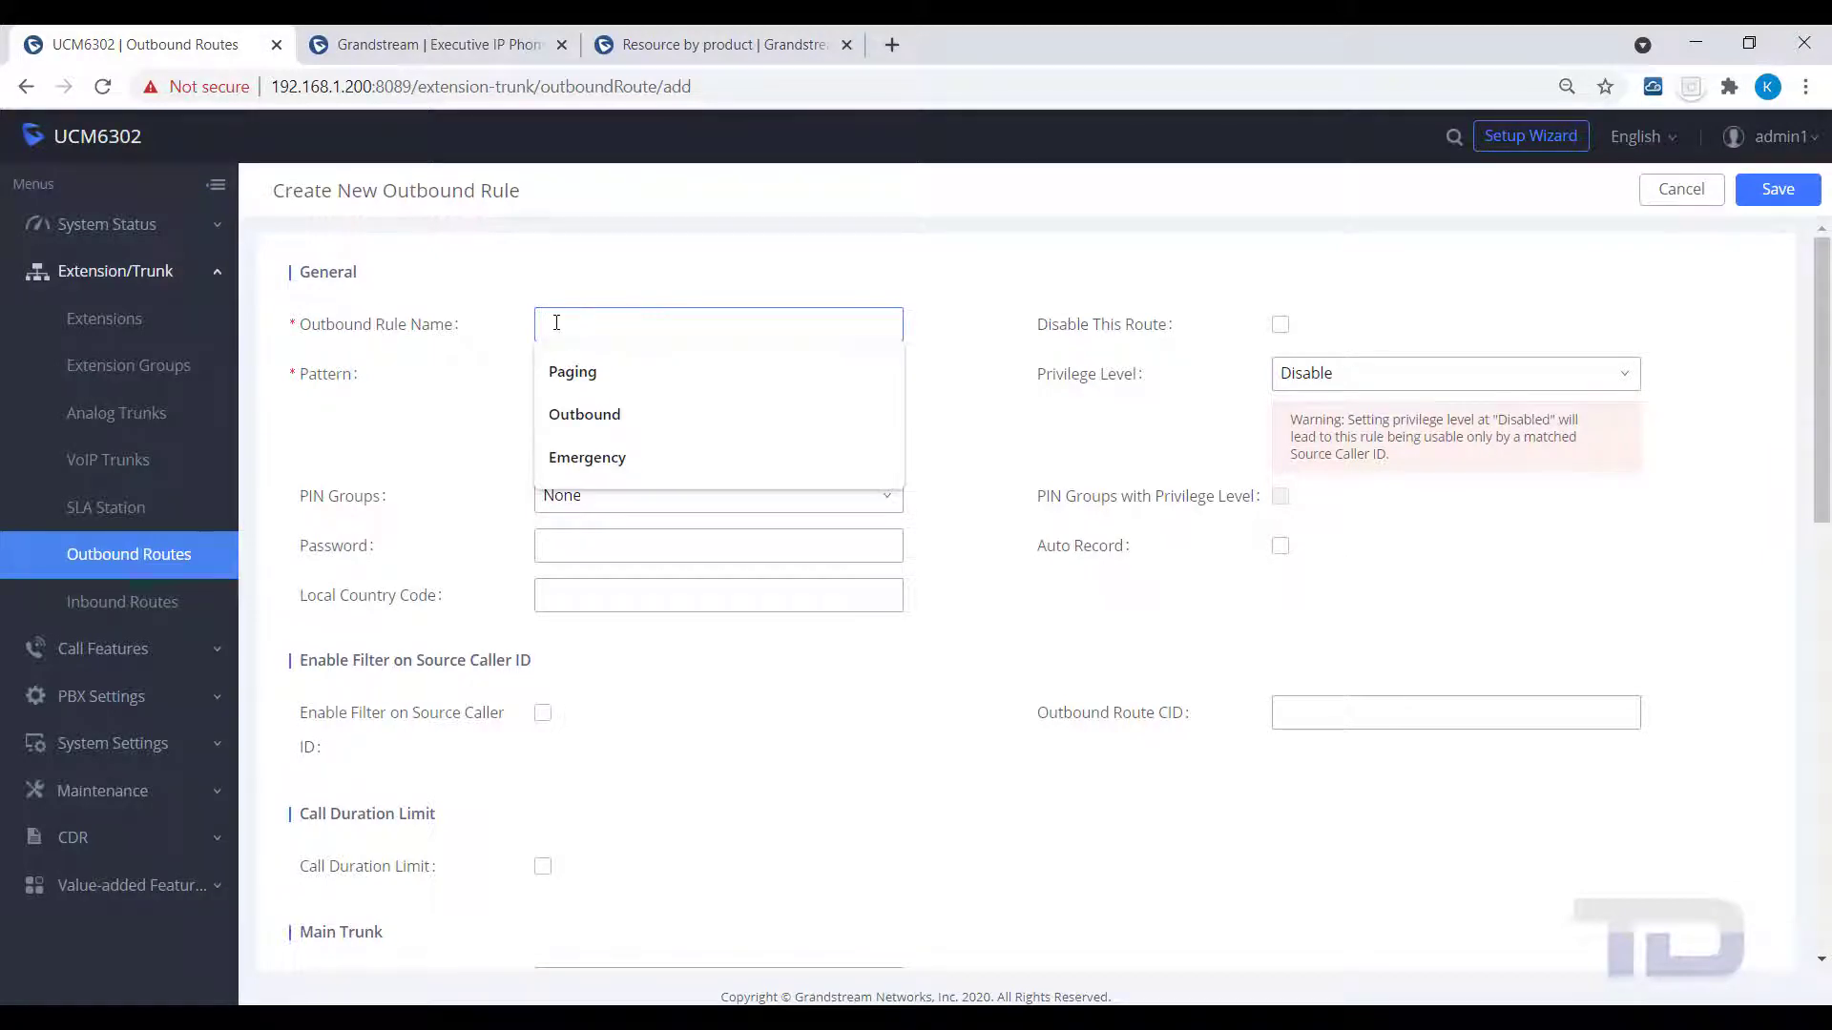
{"action": "type", "text": "Outboun"}
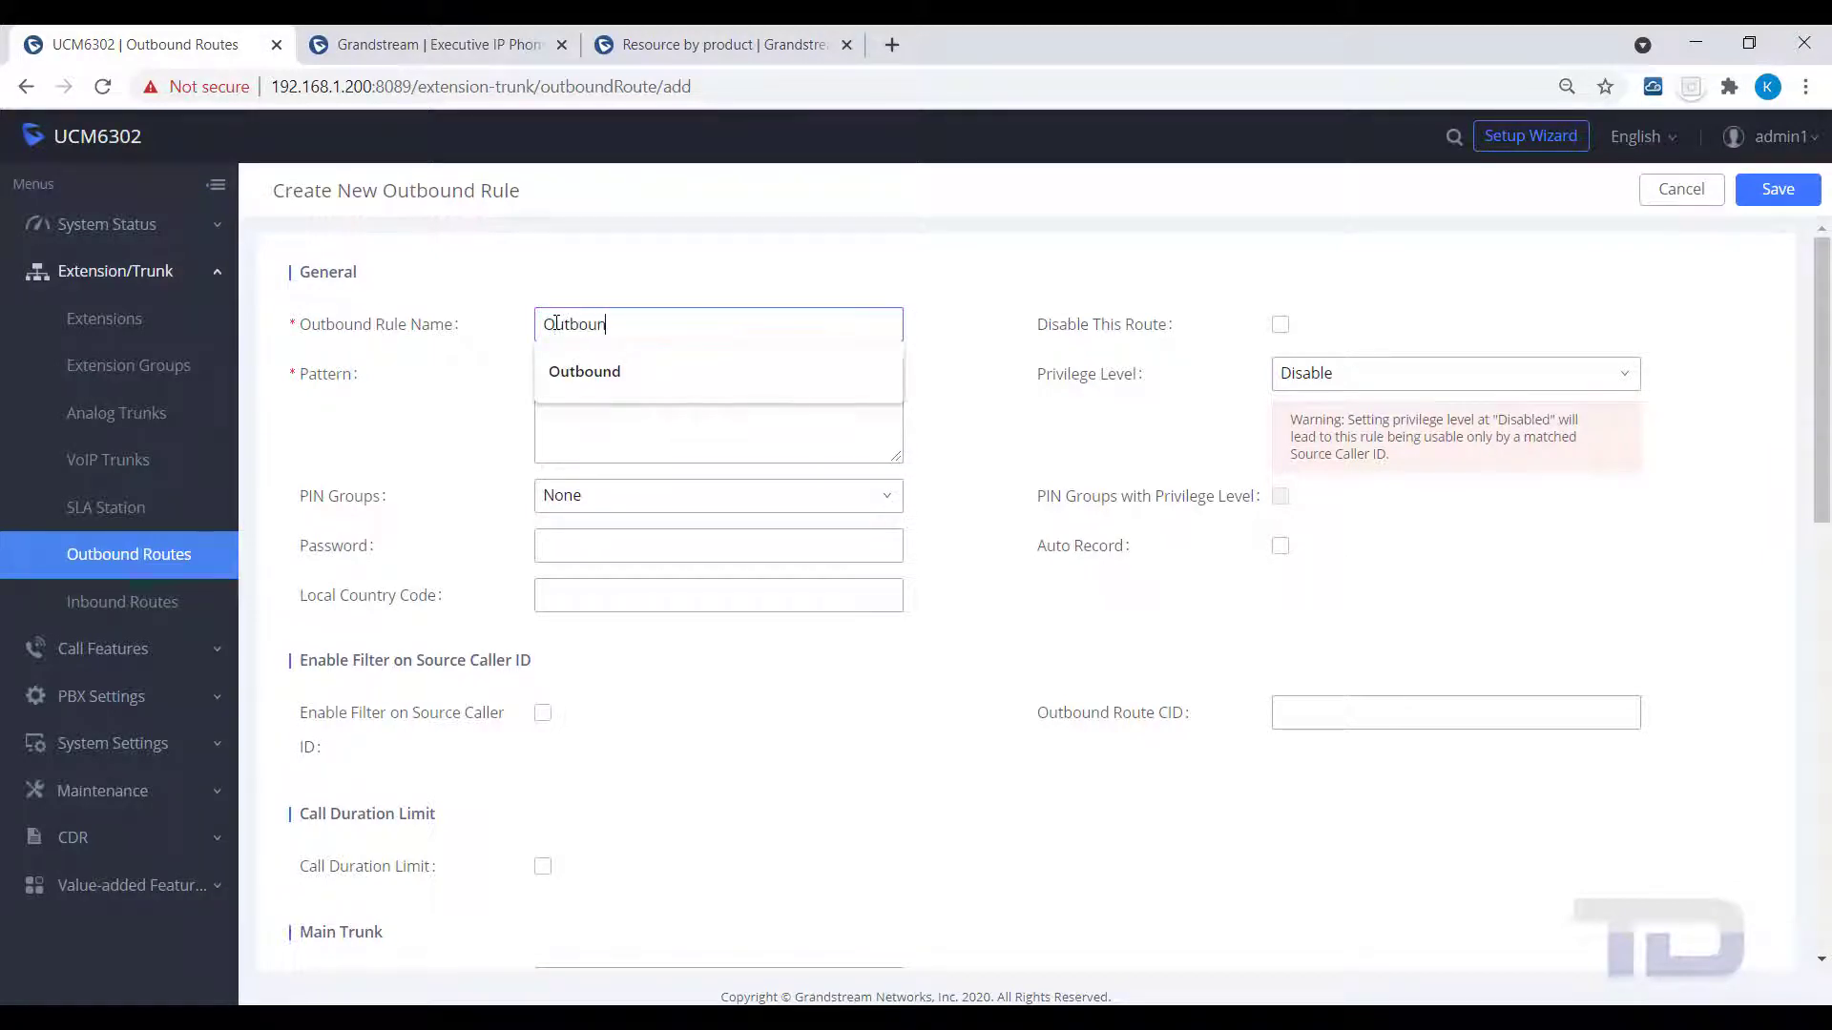
{"action": "type", "text": "dAnalo"}
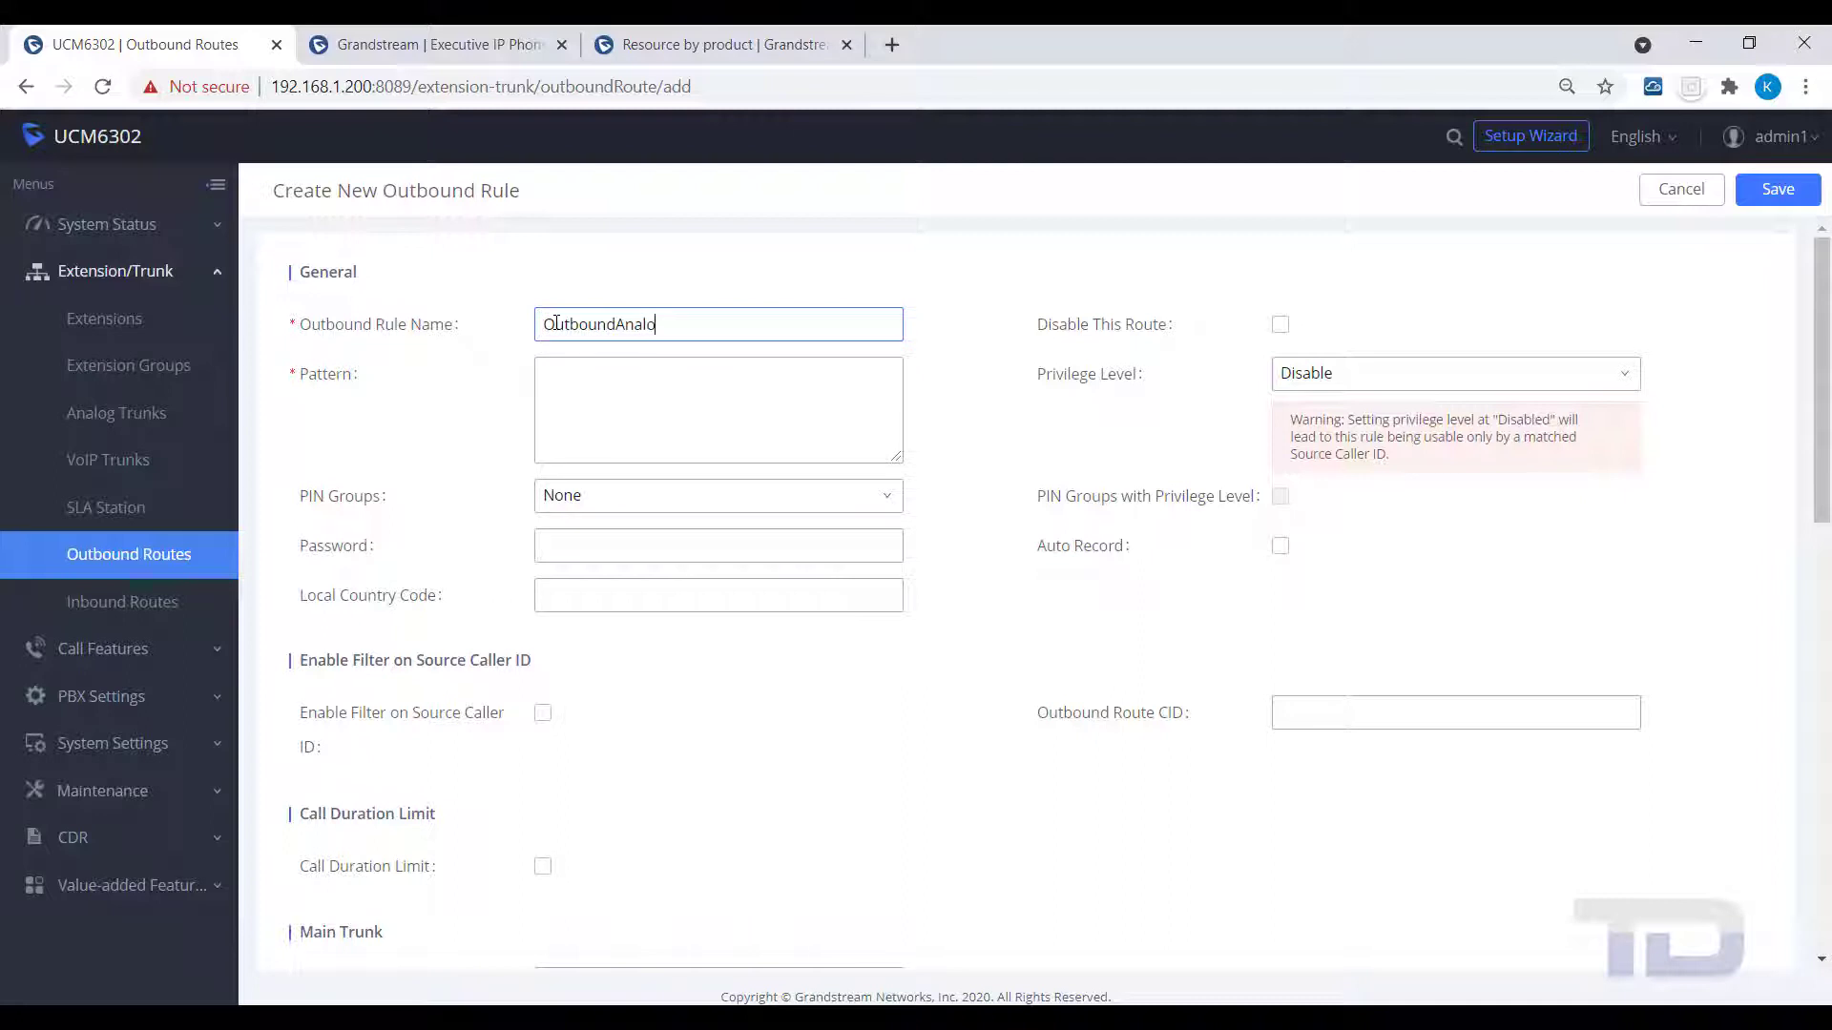
{"action": "type", "text": "g"}
{"action": "left_click", "coordinate": [577, 362]}
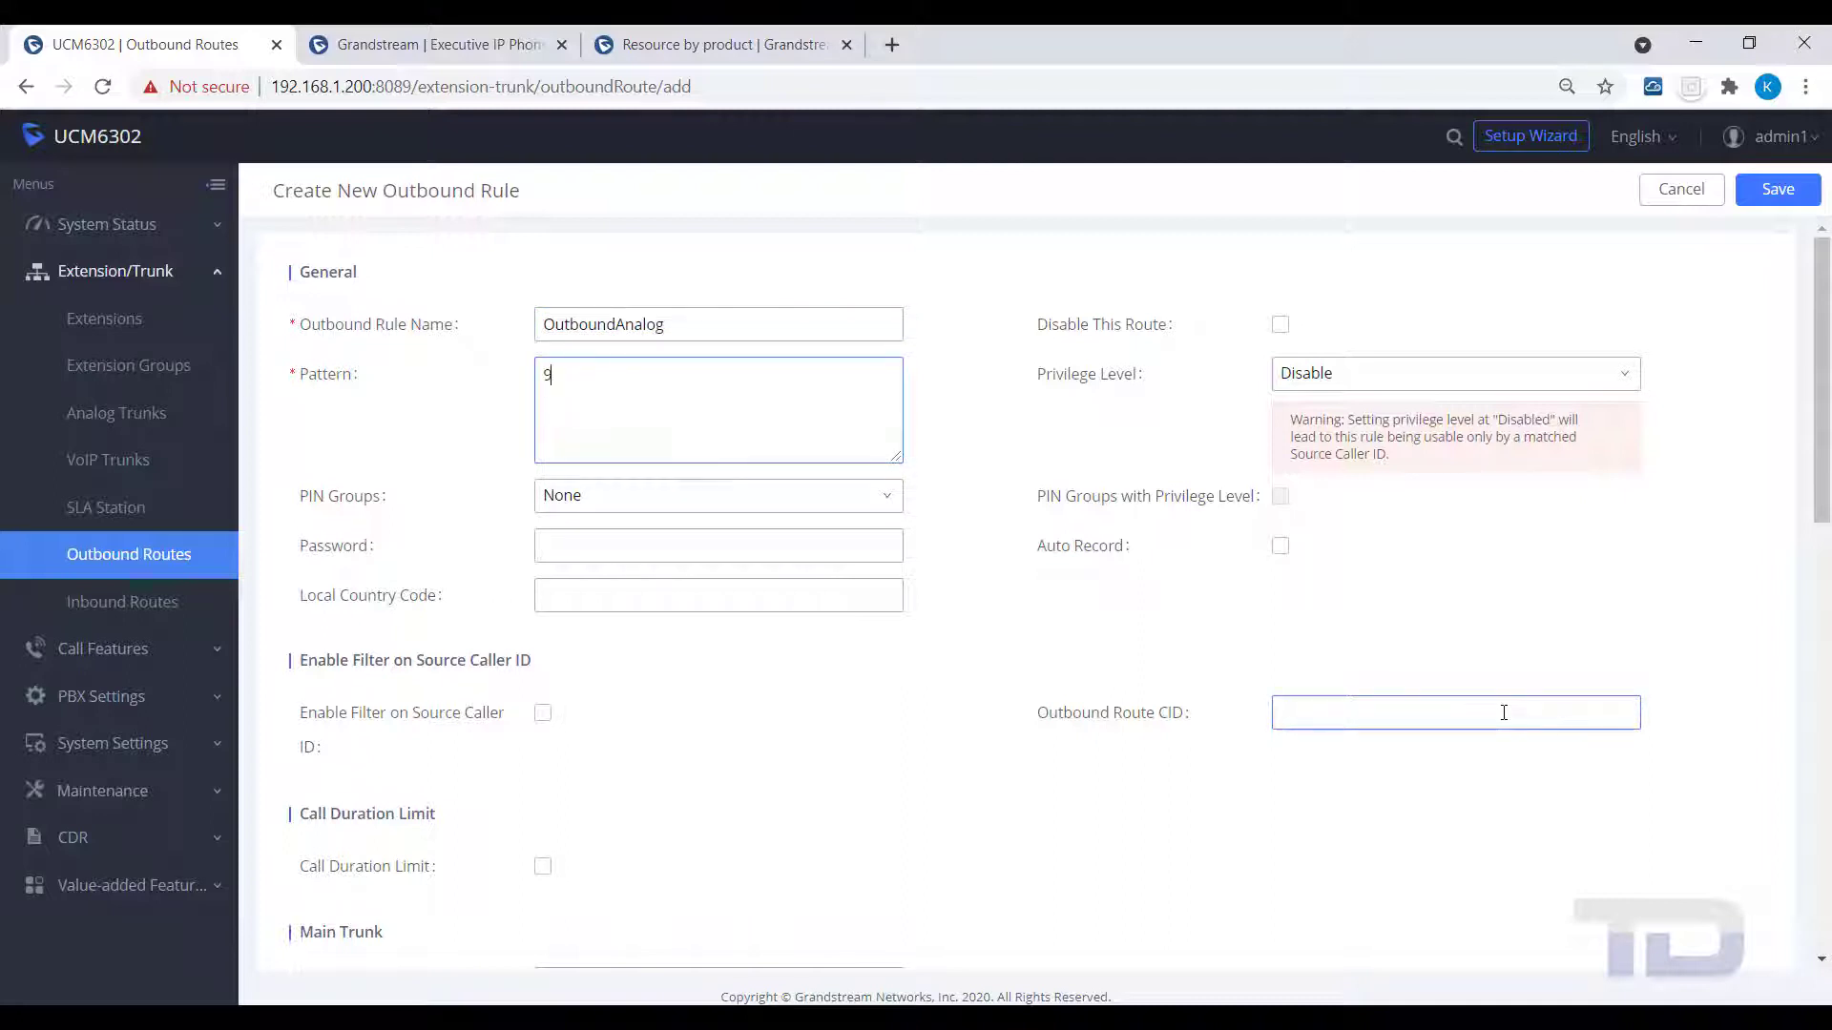
{"action": "type", "text": "9nxxnxxxxxx"}
{"action": "key", "text": "Return"}
{"action": "type", "text": "91nxxnxxxxxx 9nxxx"}
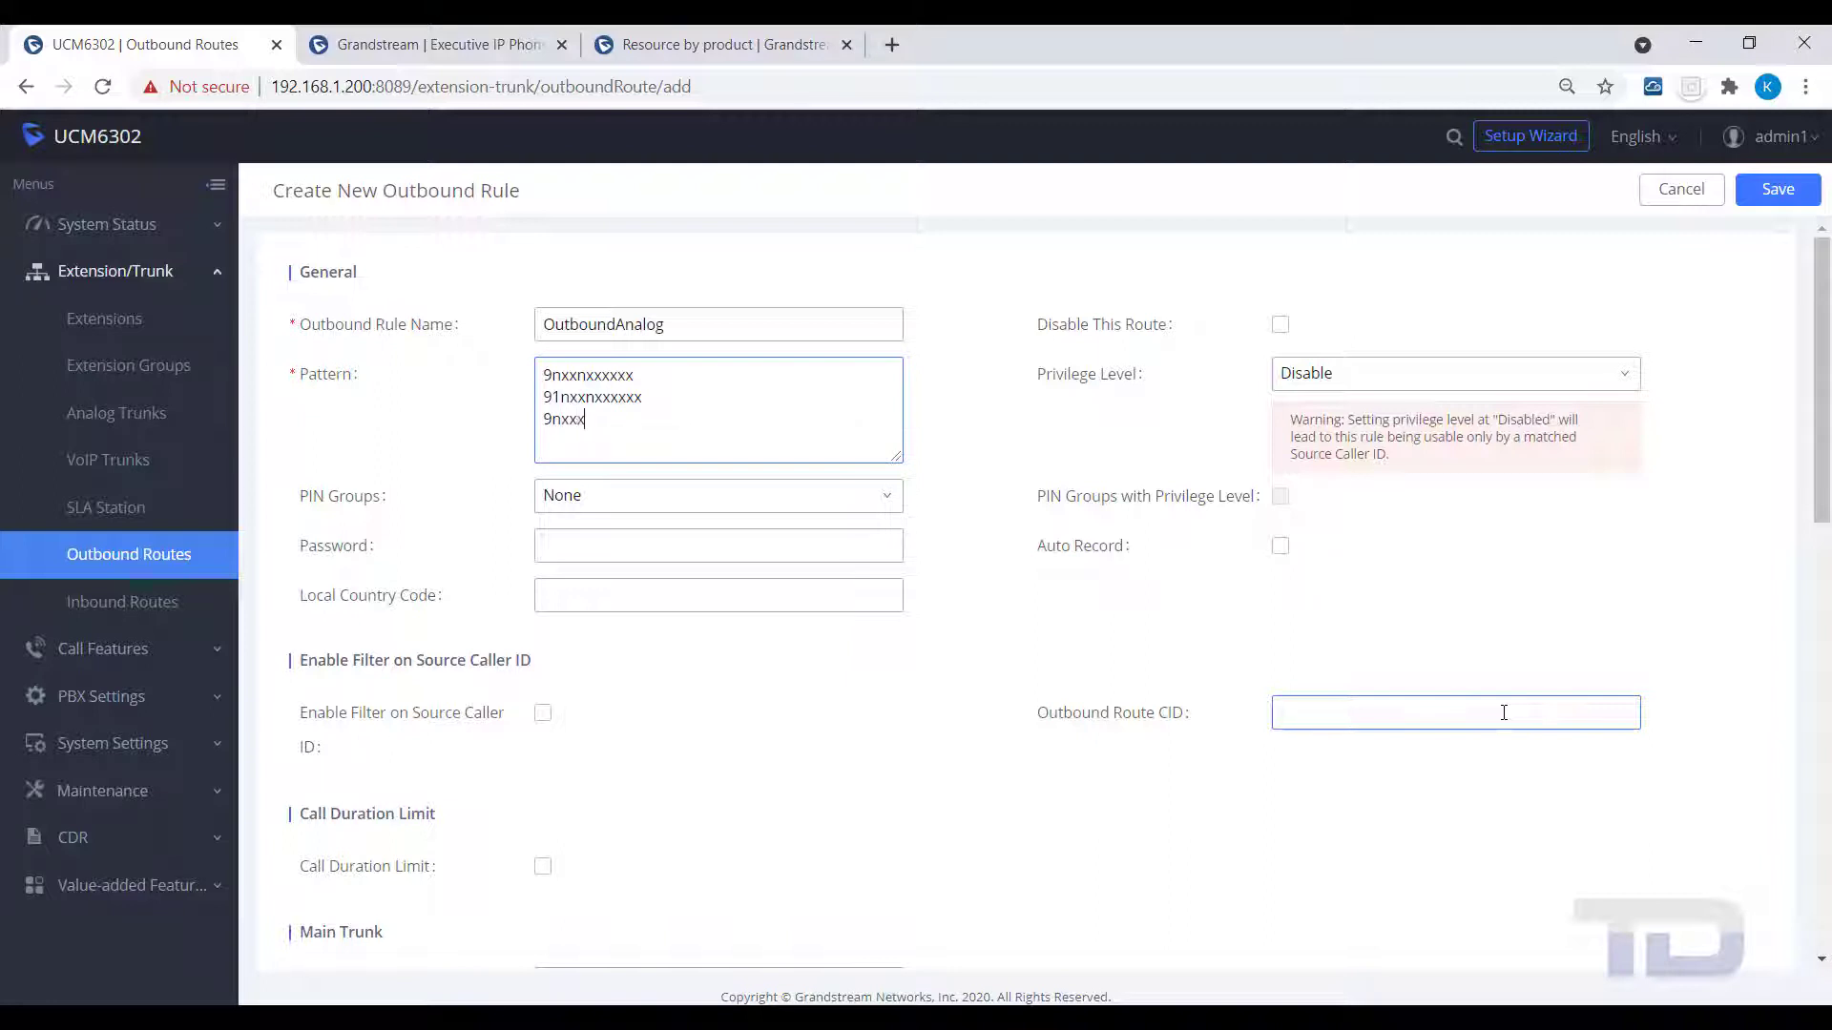
{"action": "type", "text": "xxx"}
Step: Set National privilege, AnalogTrunks -- Analog trunk and strip 1 digit, then save the route
{"action": "left_click", "coordinate": [1634, 396]}
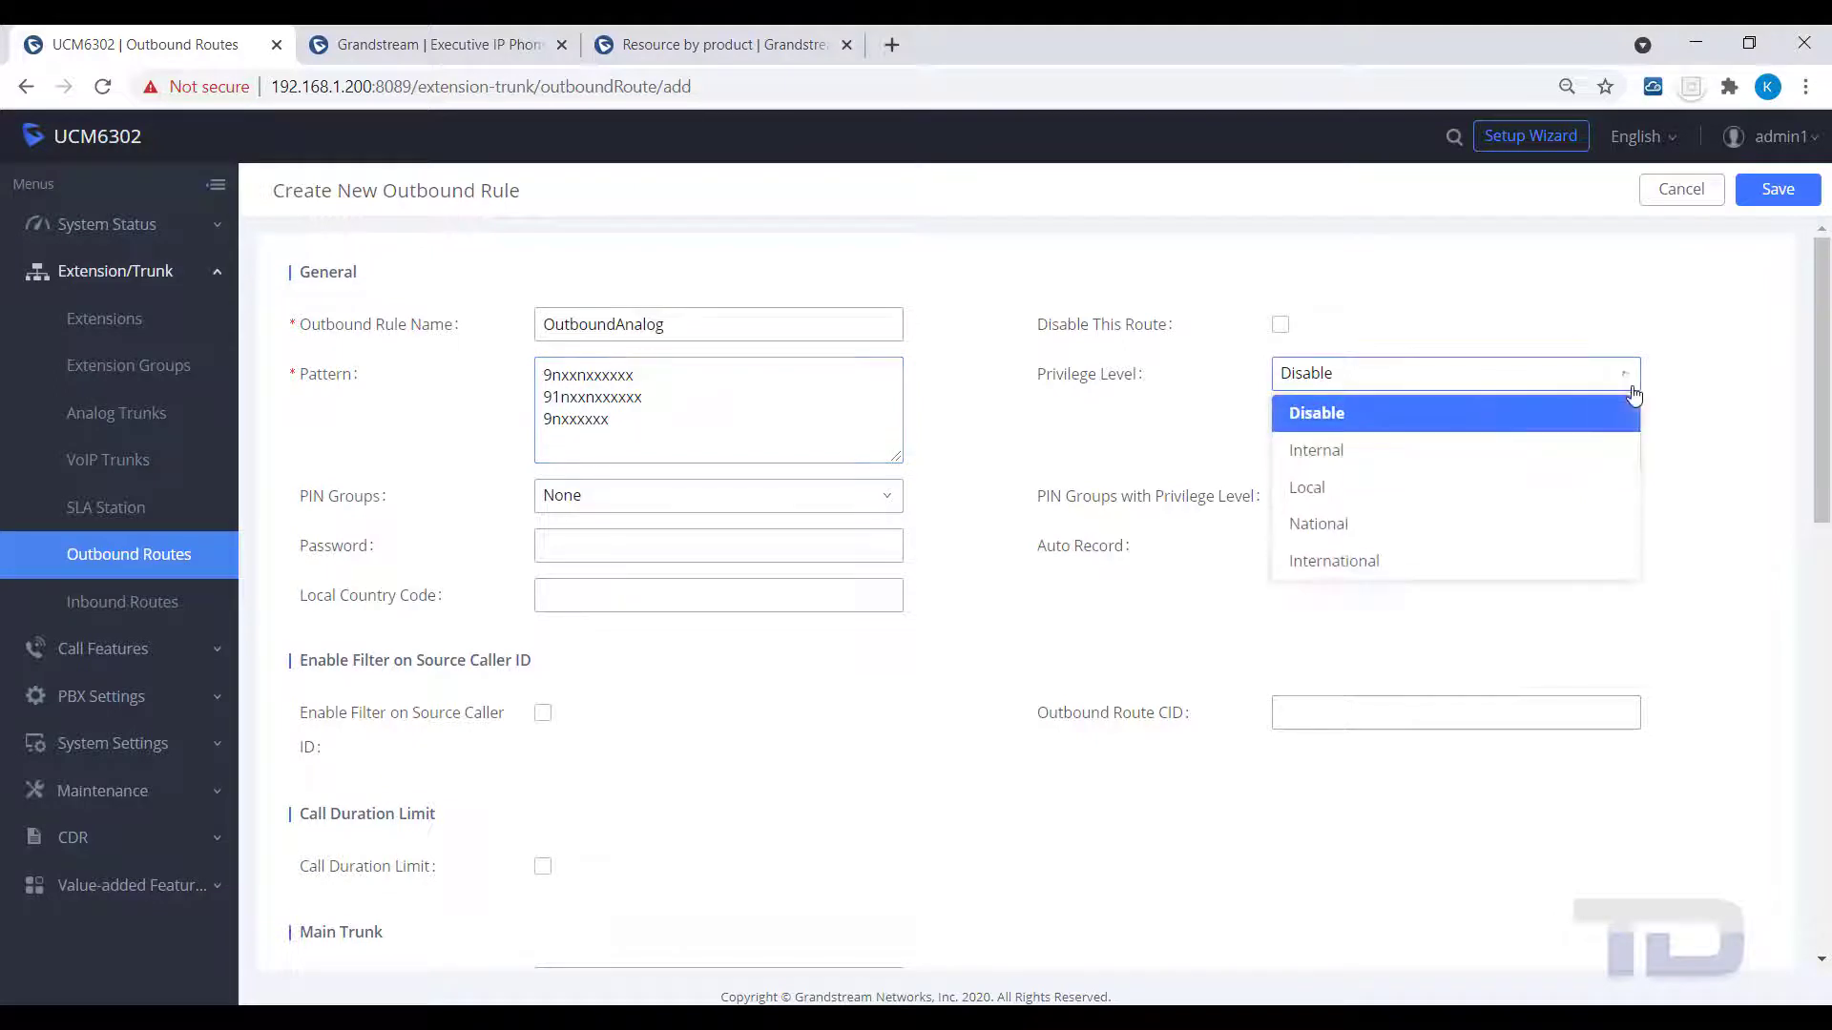
{"action": "left_click", "coordinate": [1359, 531]}
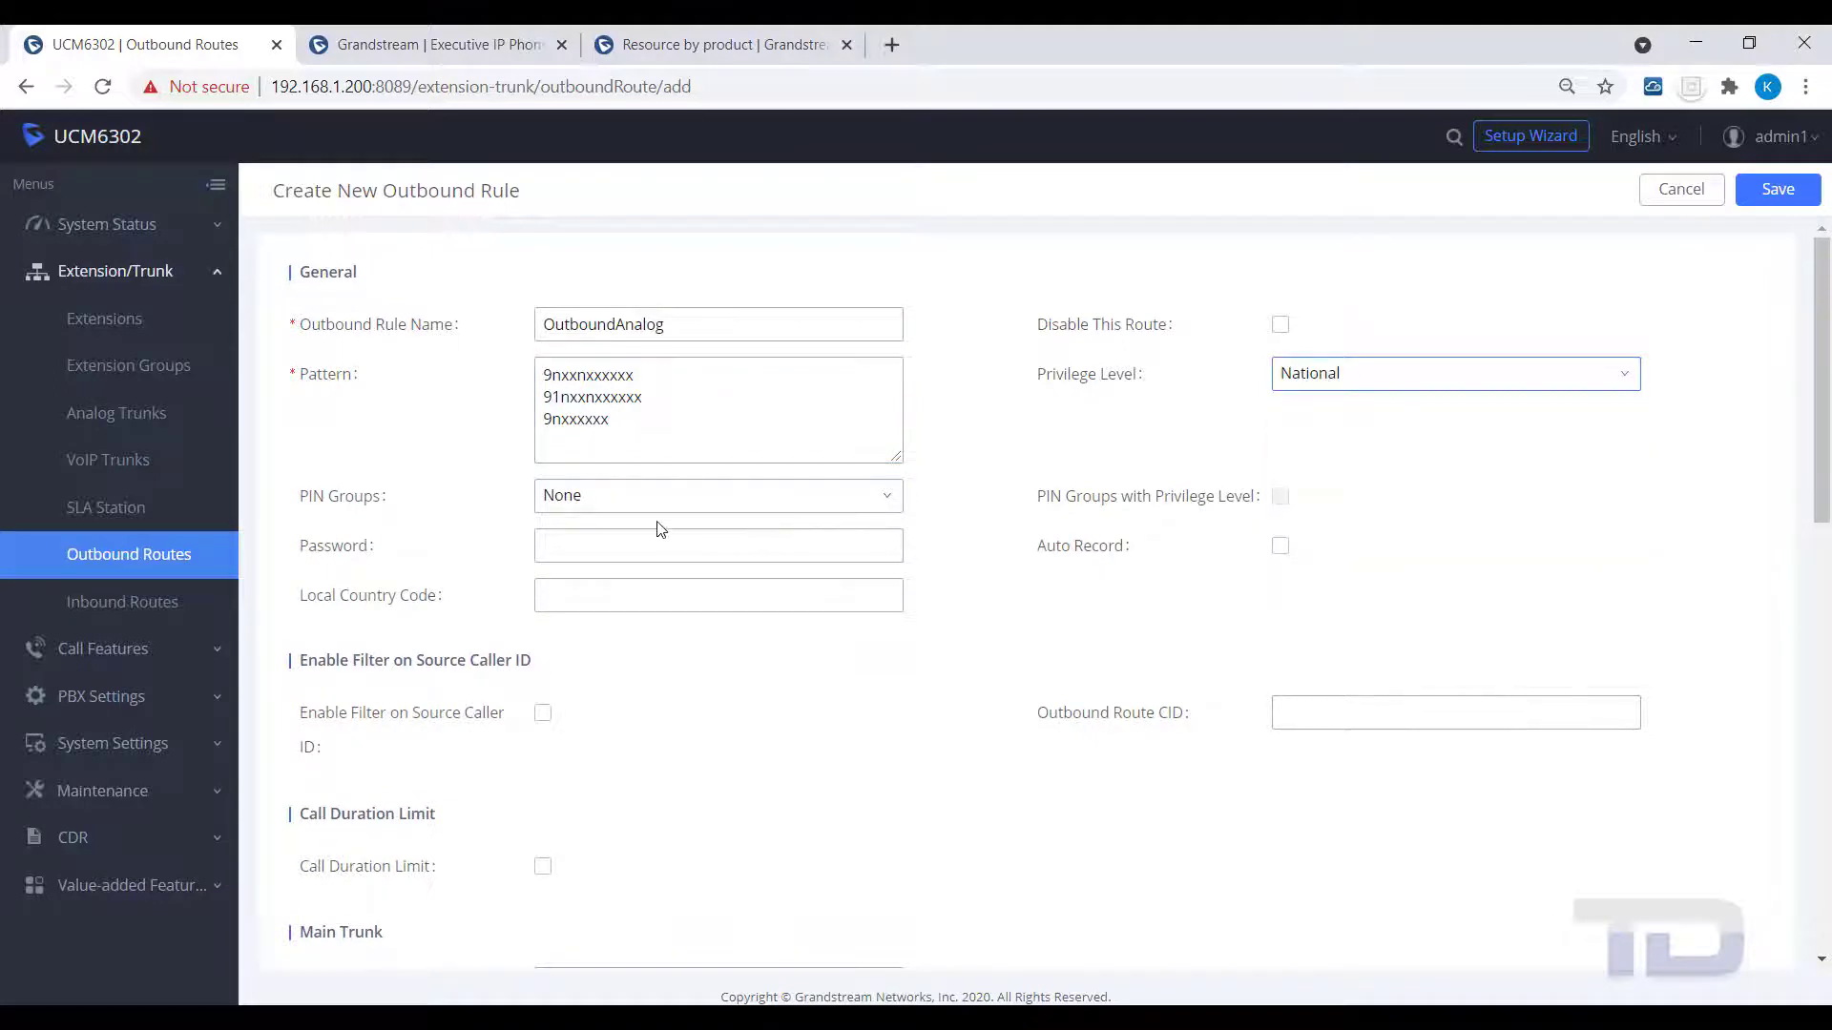
{"action": "scroll", "coordinate": [661, 528], "scroll_direction": "down", "scroll_amount": 3}
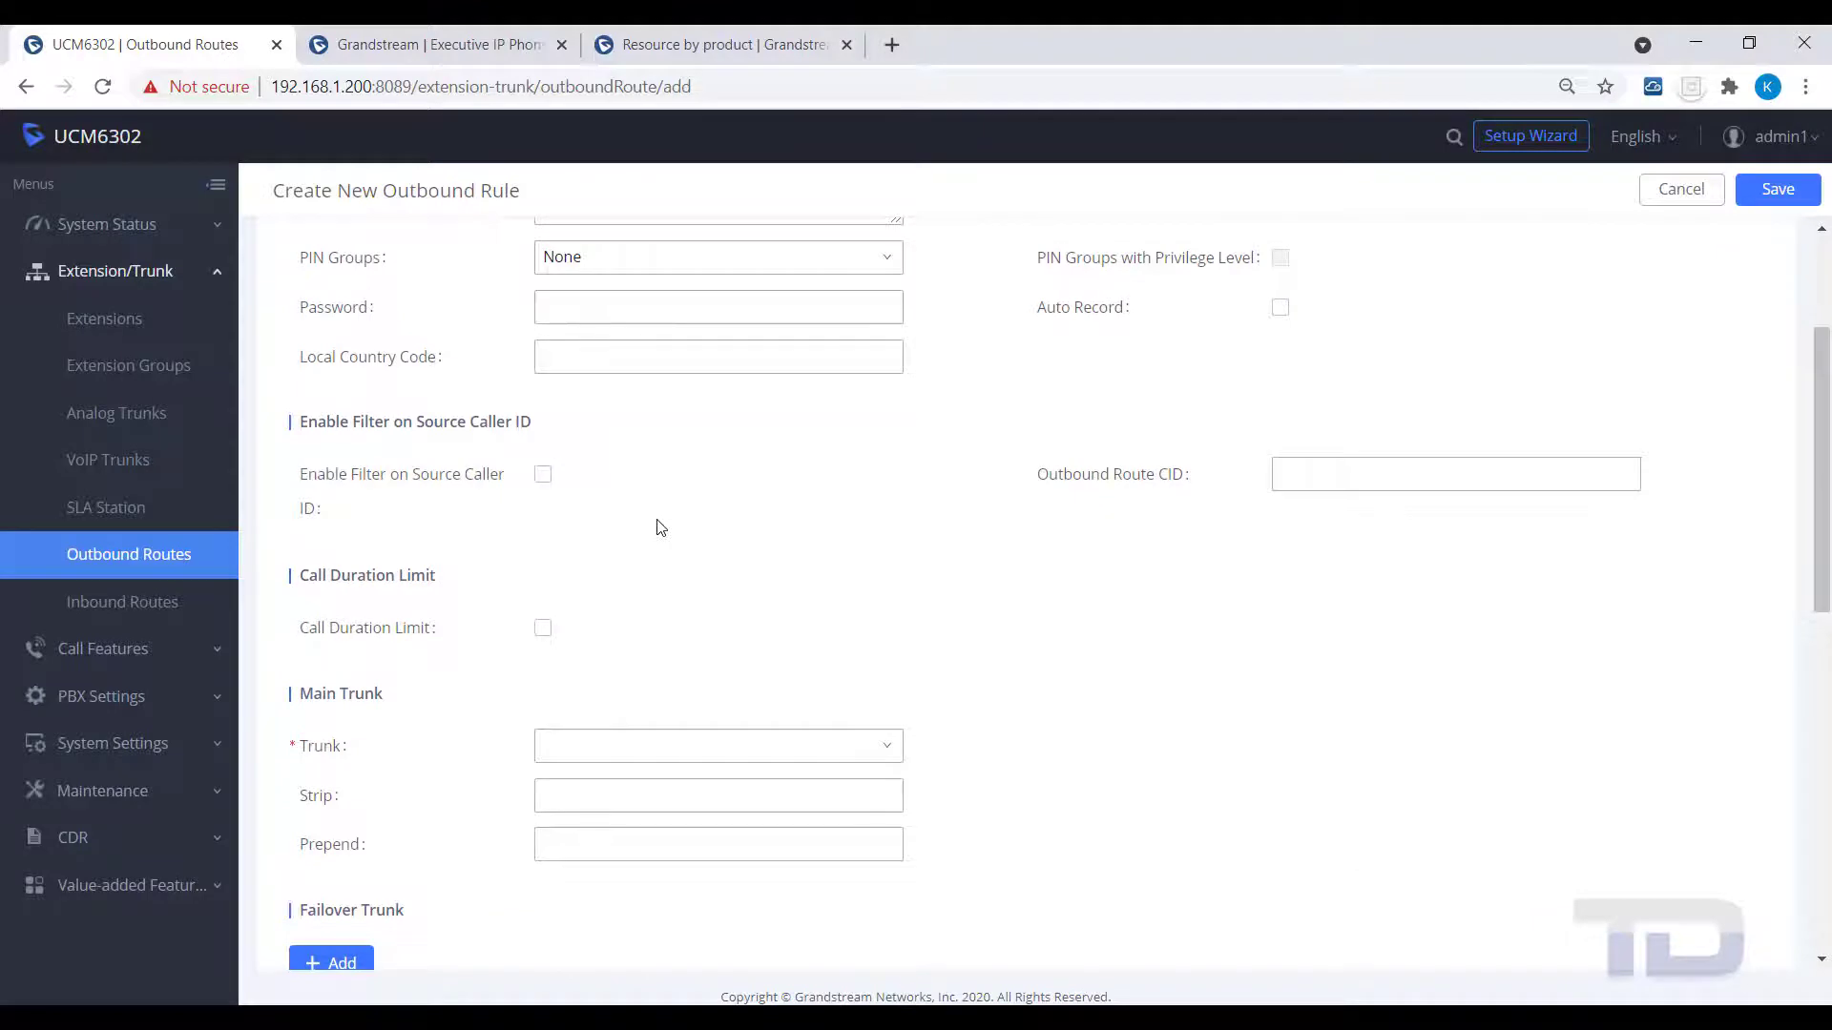
{"action": "scroll", "coordinate": [662, 528], "scroll_direction": "down", "scroll_amount": 2}
{"action": "left_click", "coordinate": [612, 626]}
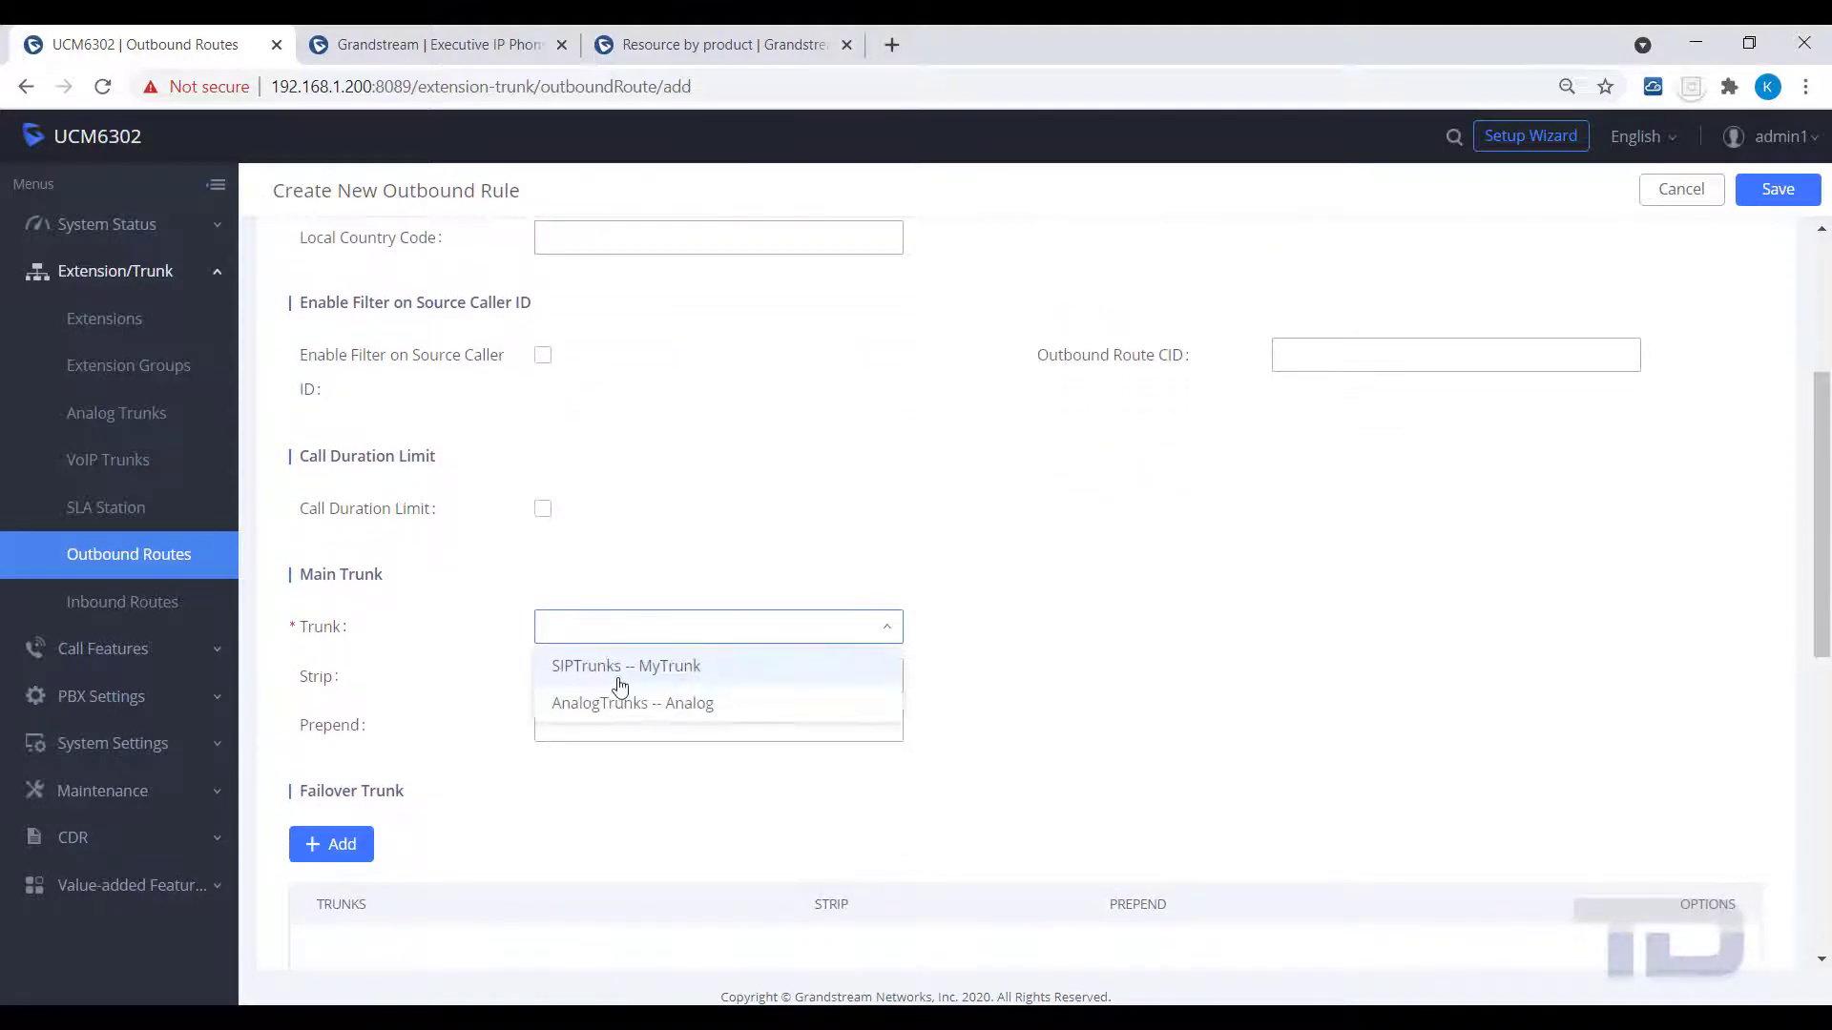
{"action": "left_click", "coordinate": [617, 706]}
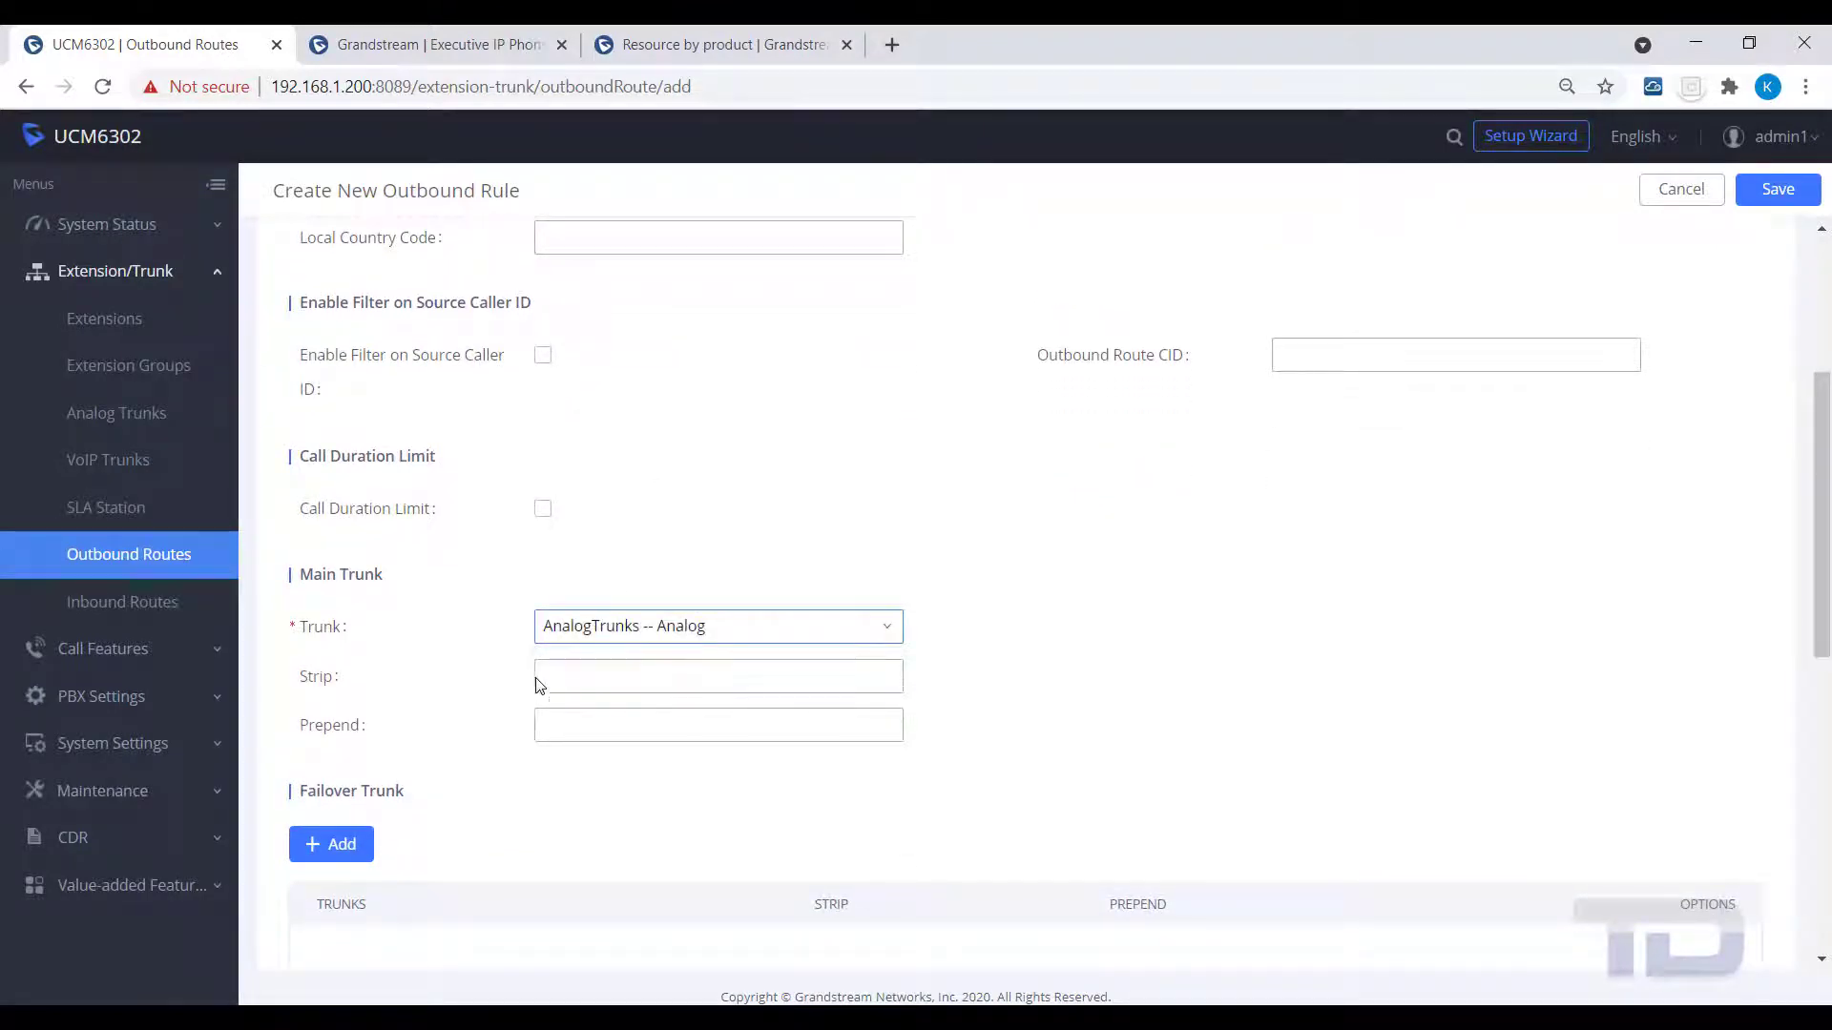
{"action": "left_click", "coordinate": [540, 683]}
{"action": "type", "text": "1"}
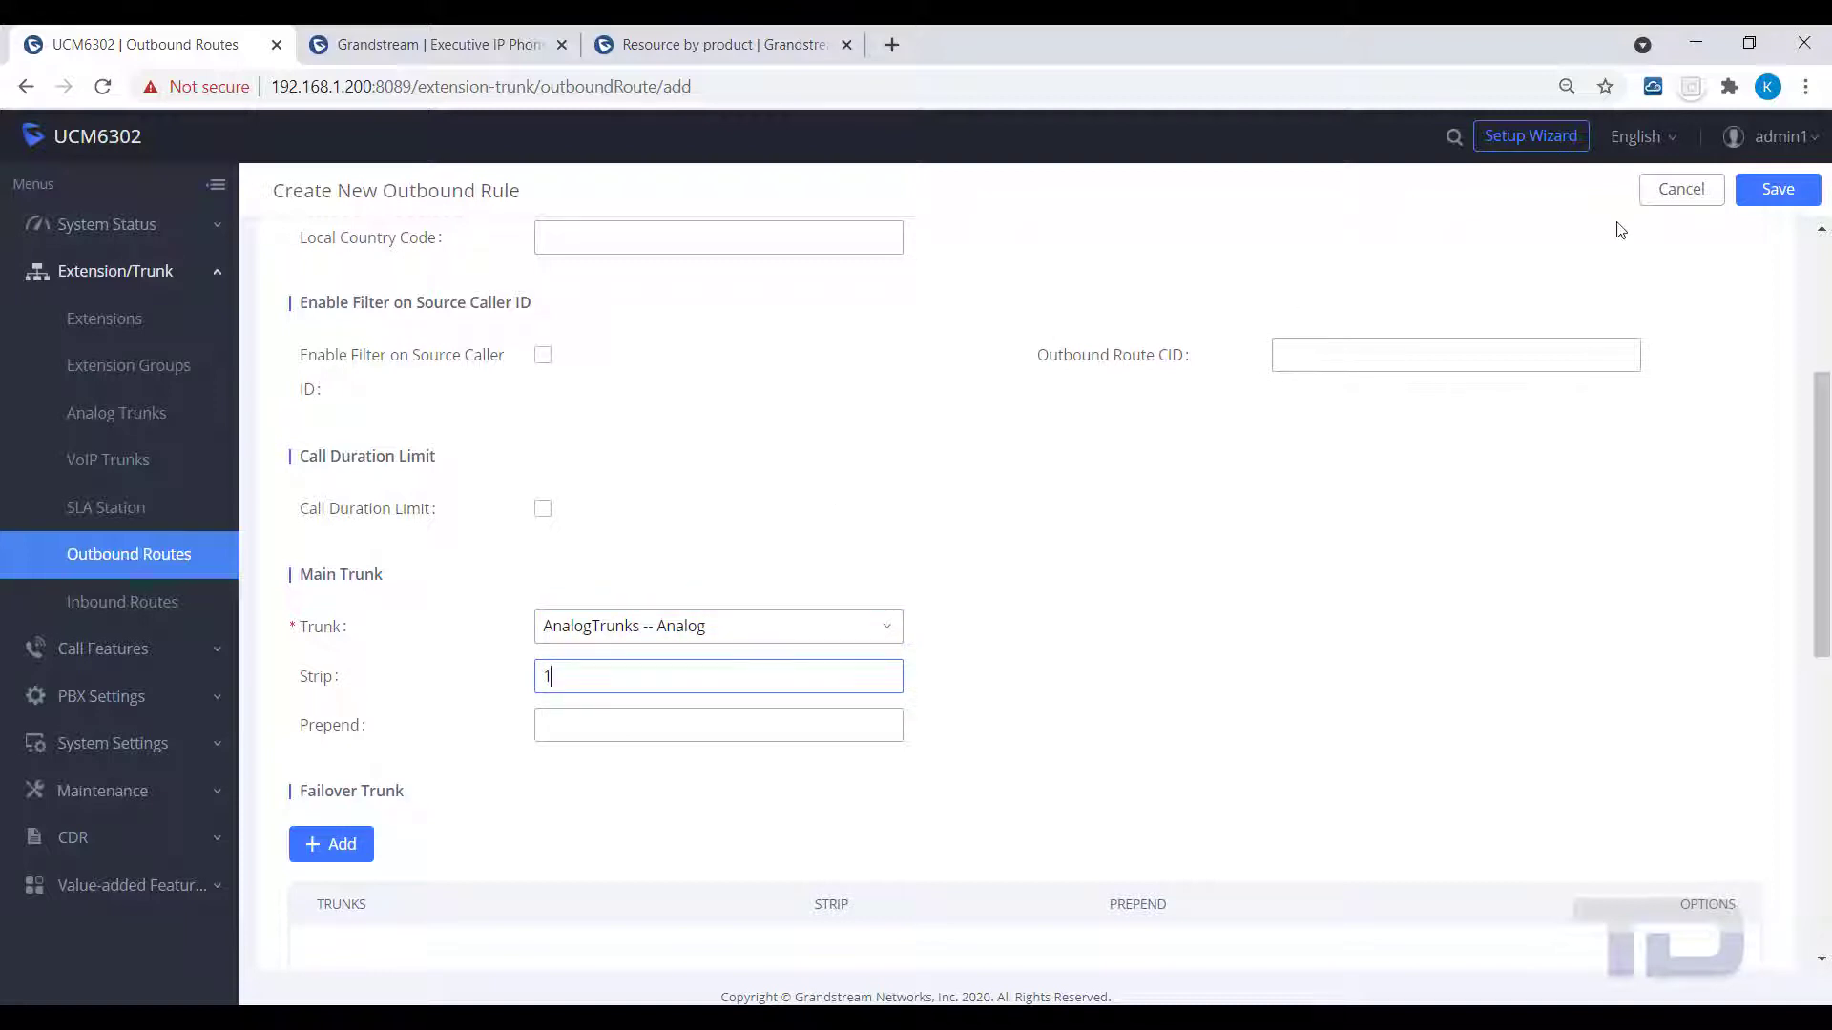
{"action": "left_click", "coordinate": [1789, 197]}
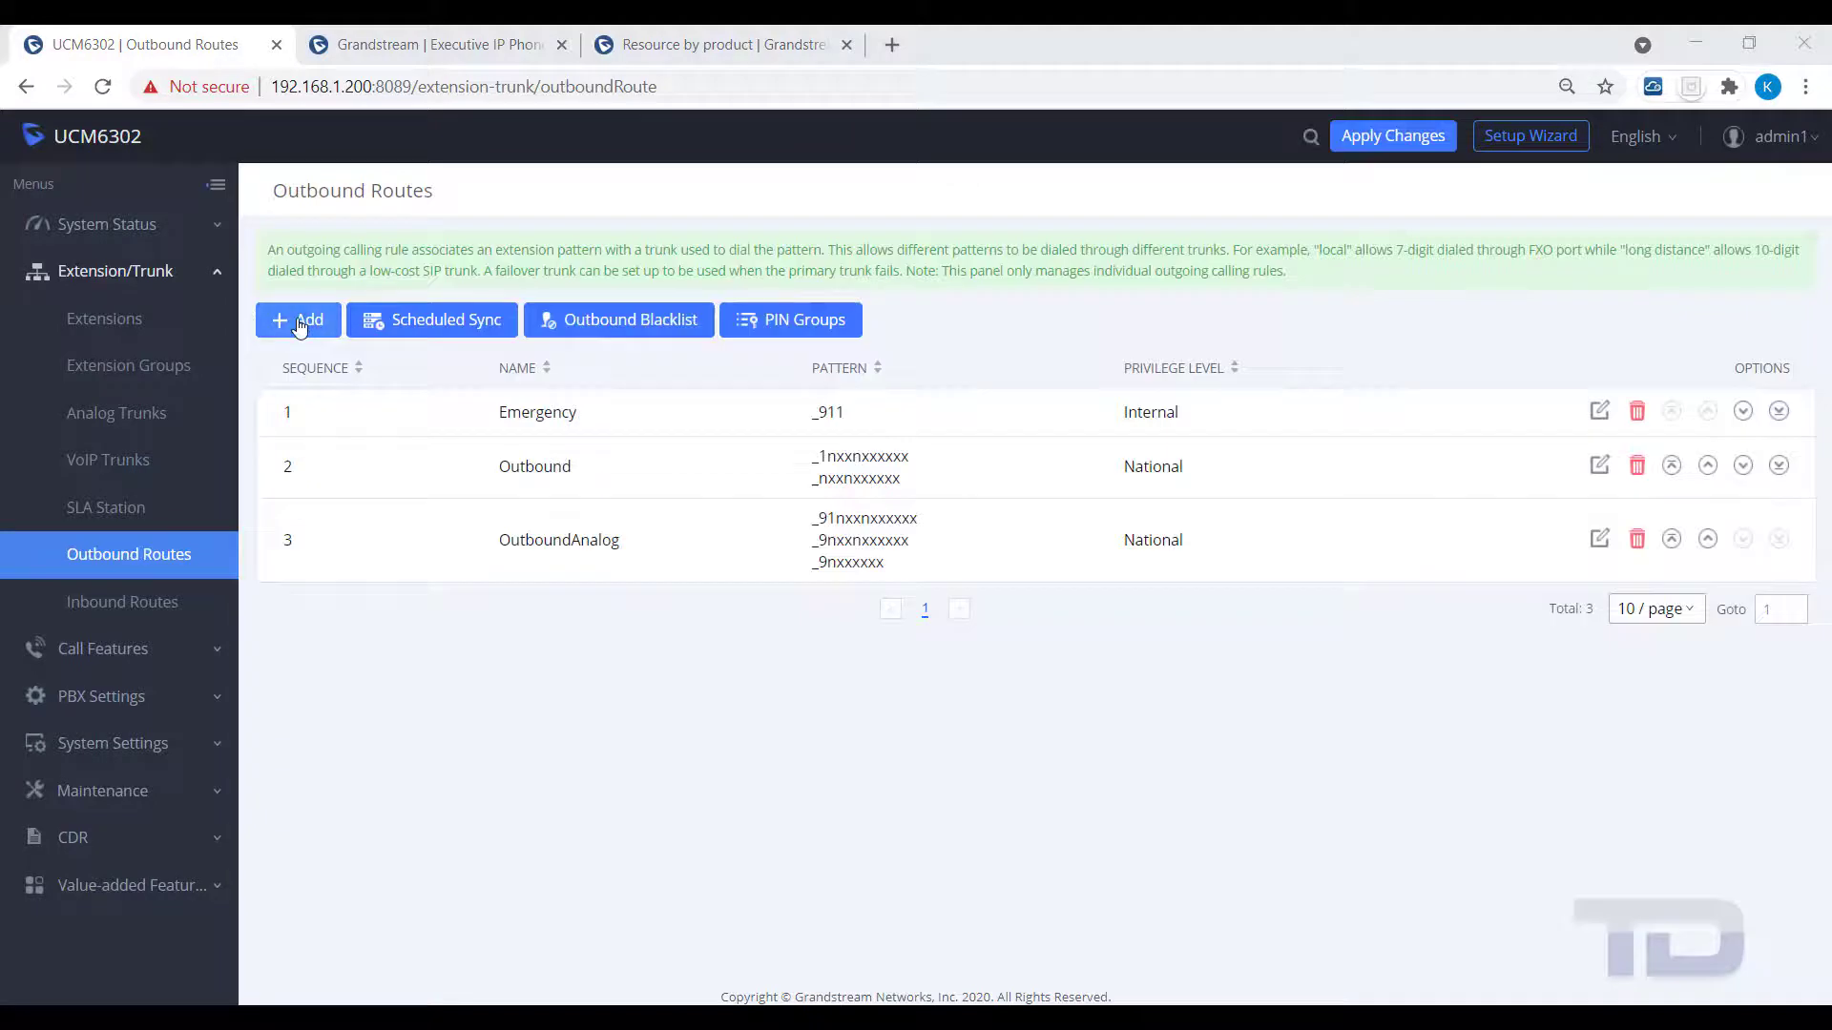
{"action": "left_click", "coordinate": [300, 324]}
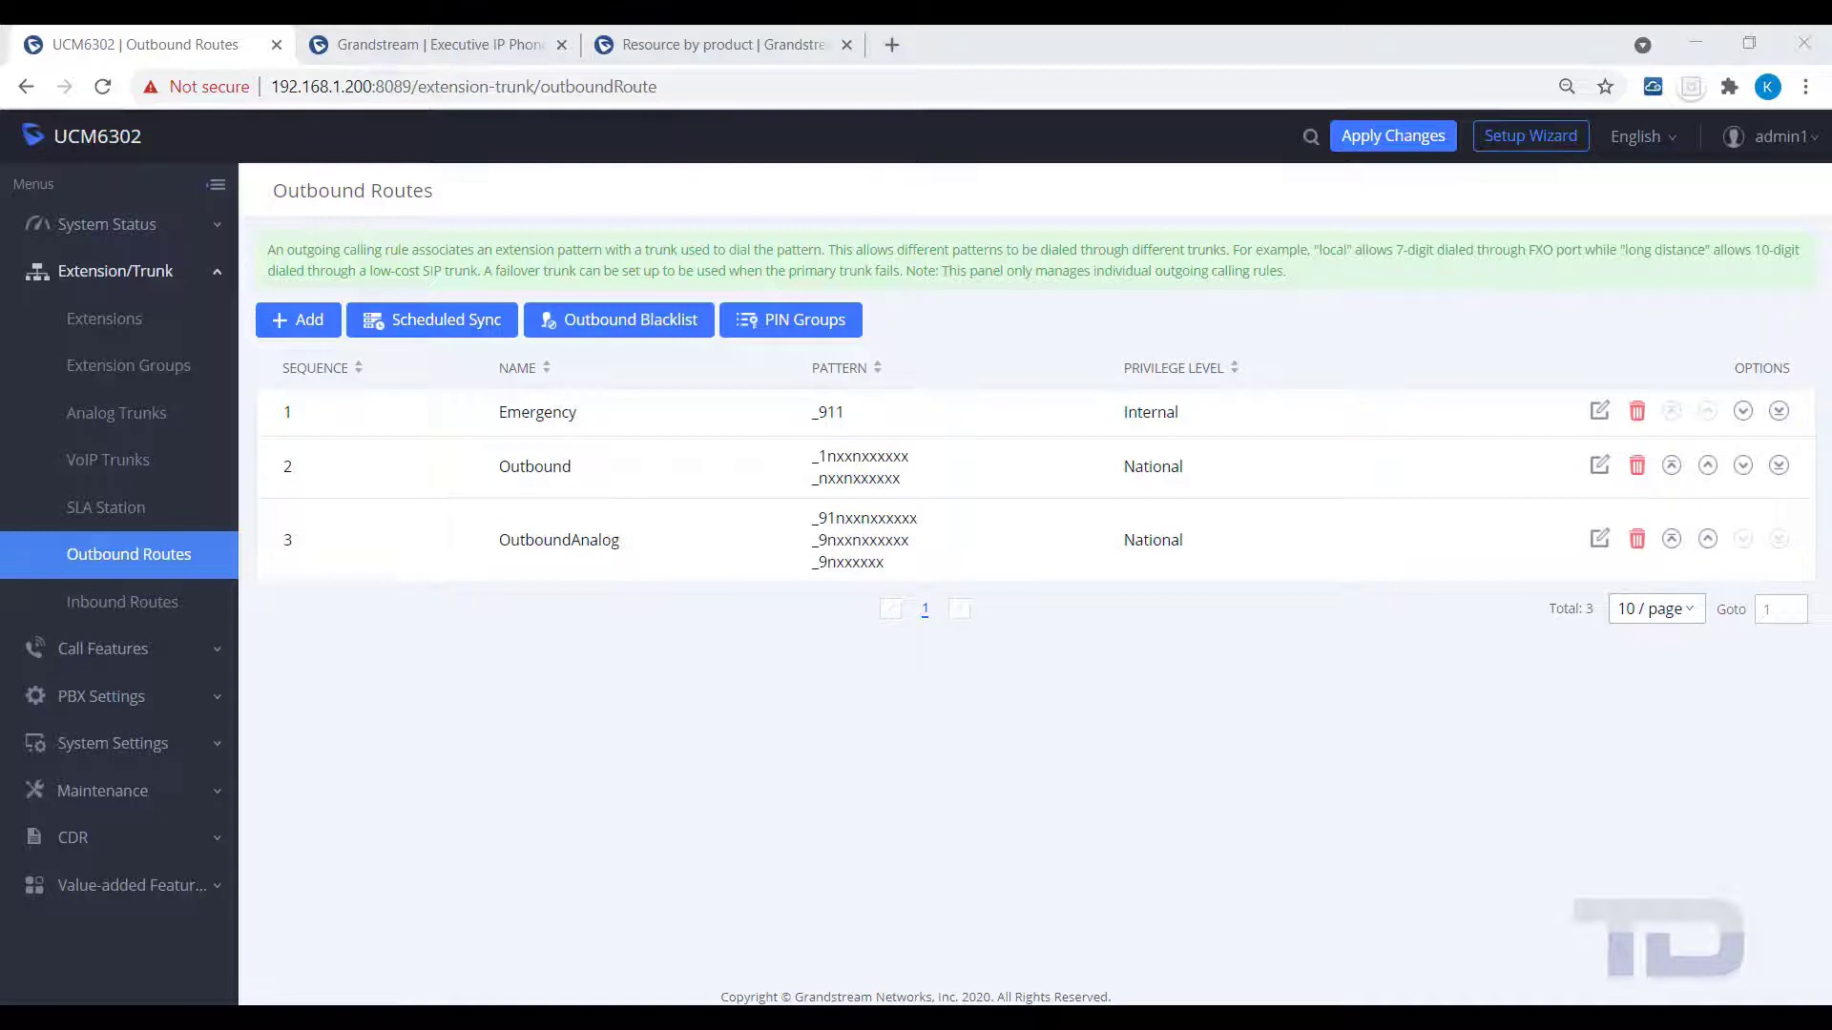
Step: Add a route named CallForwardAnalog with pattern 97. at National privilege
{"action": "left_click", "coordinate": [293, 321]}
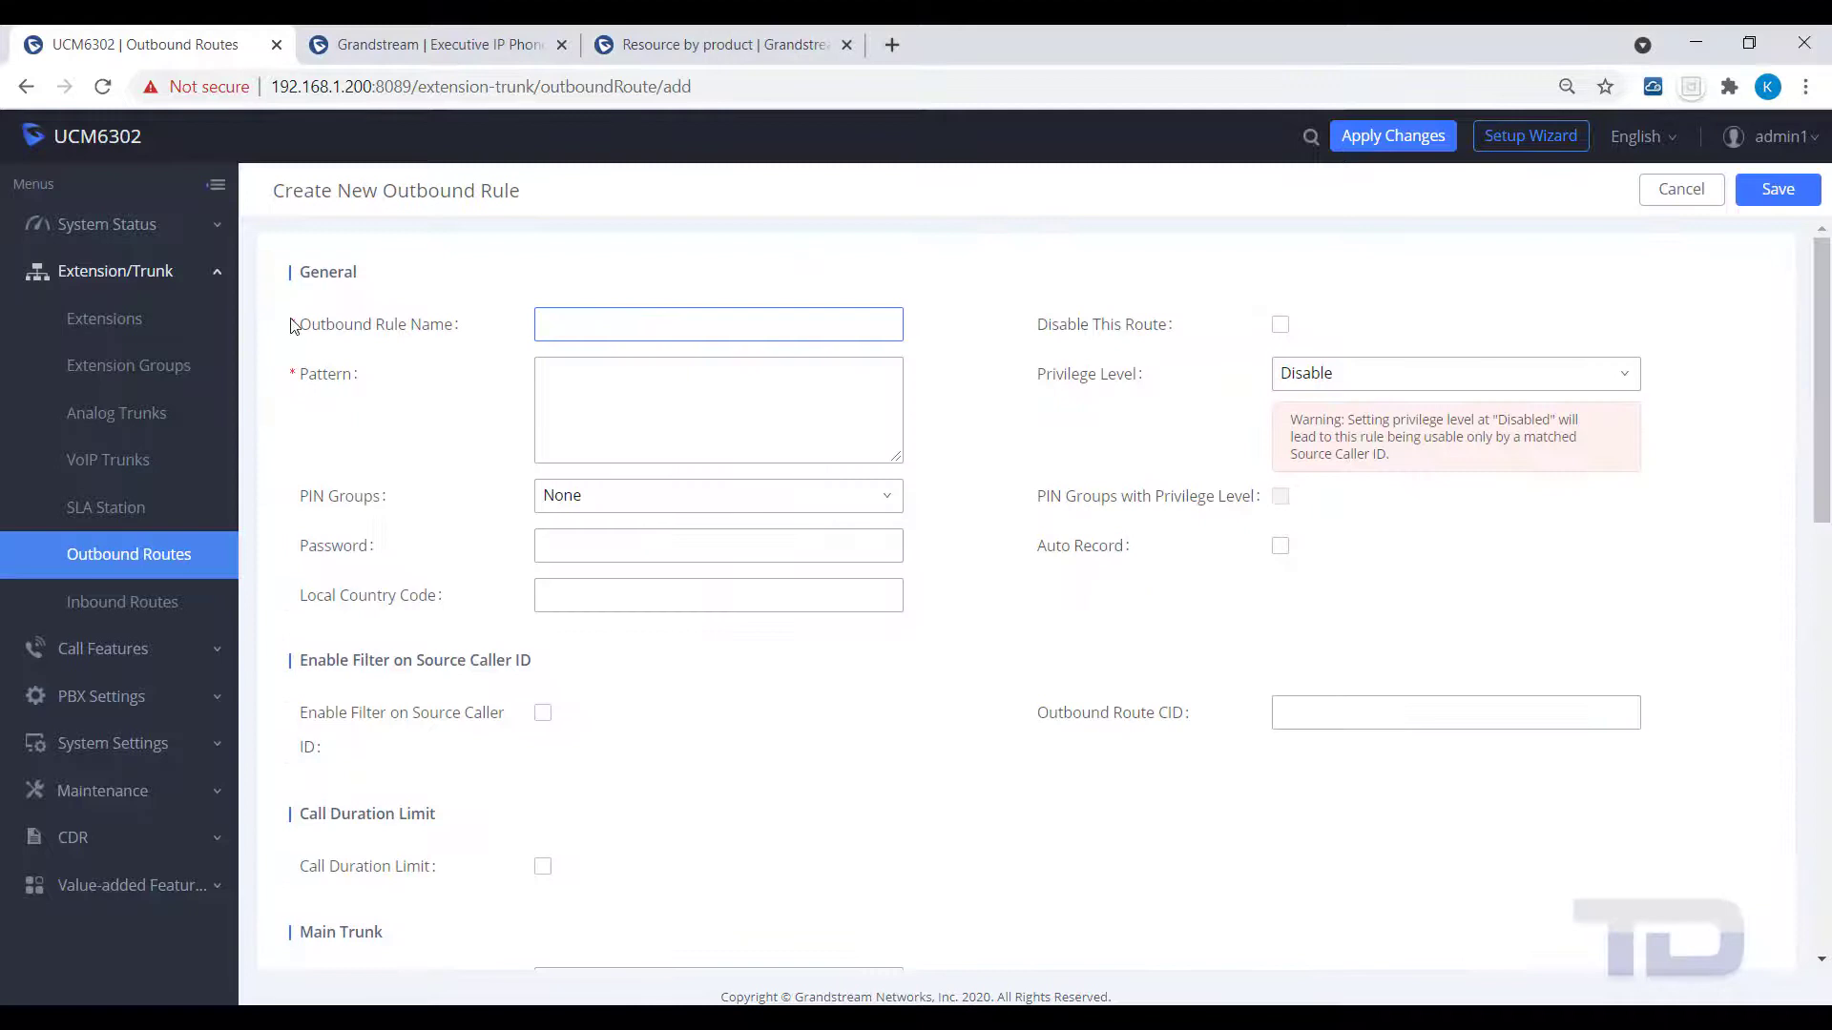
{"action": "left_click", "coordinate": [557, 325]}
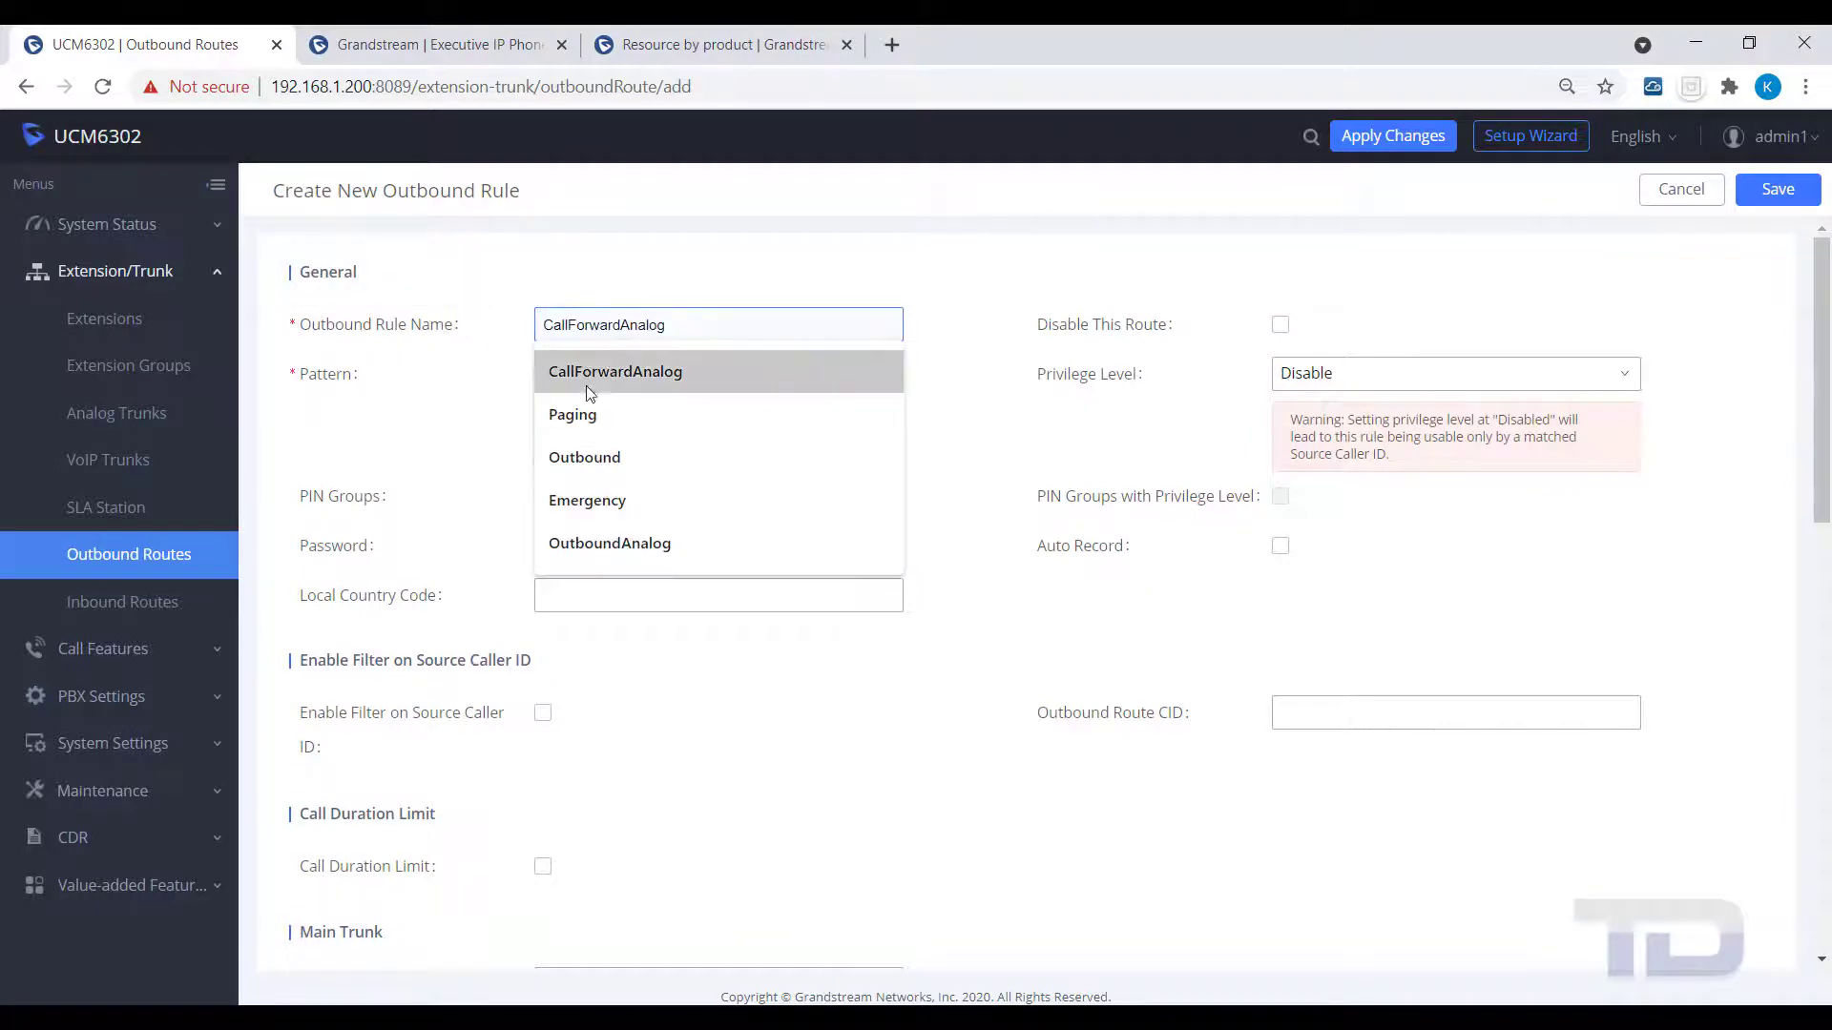
{"action": "left_click", "coordinate": [588, 374]}
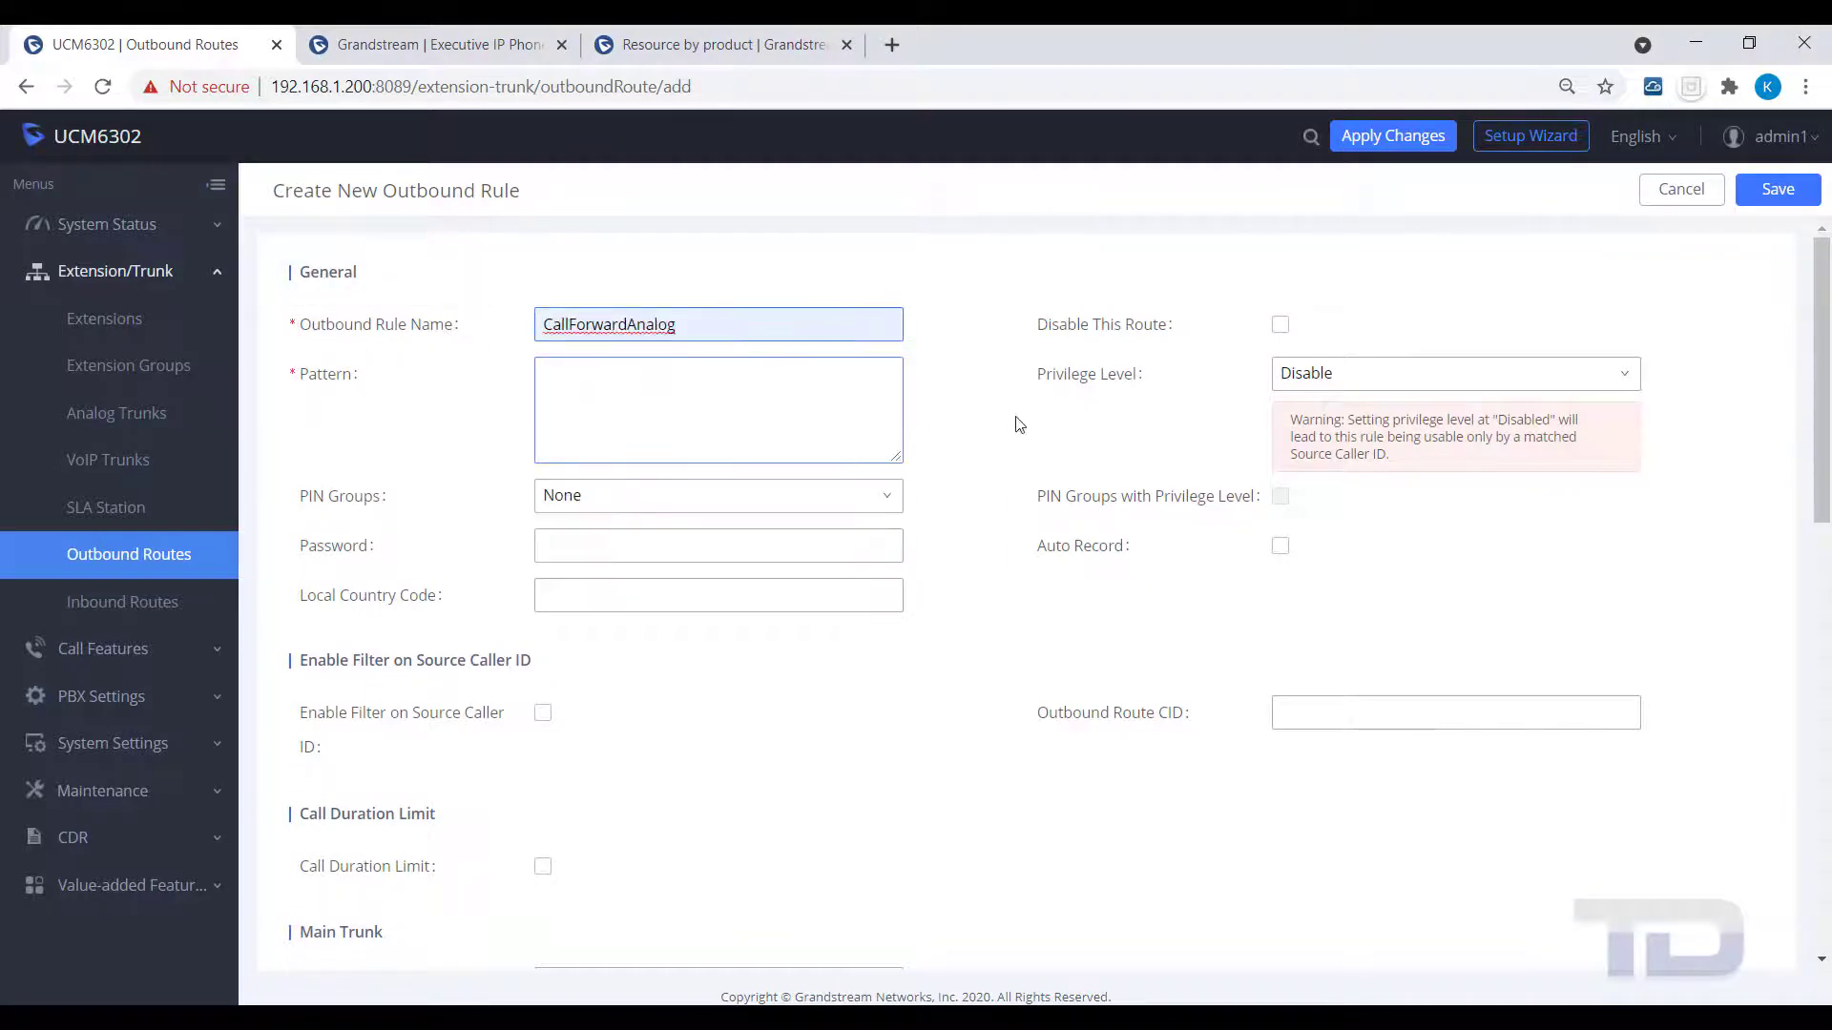
{"action": "left_click", "coordinate": [1625, 378]}
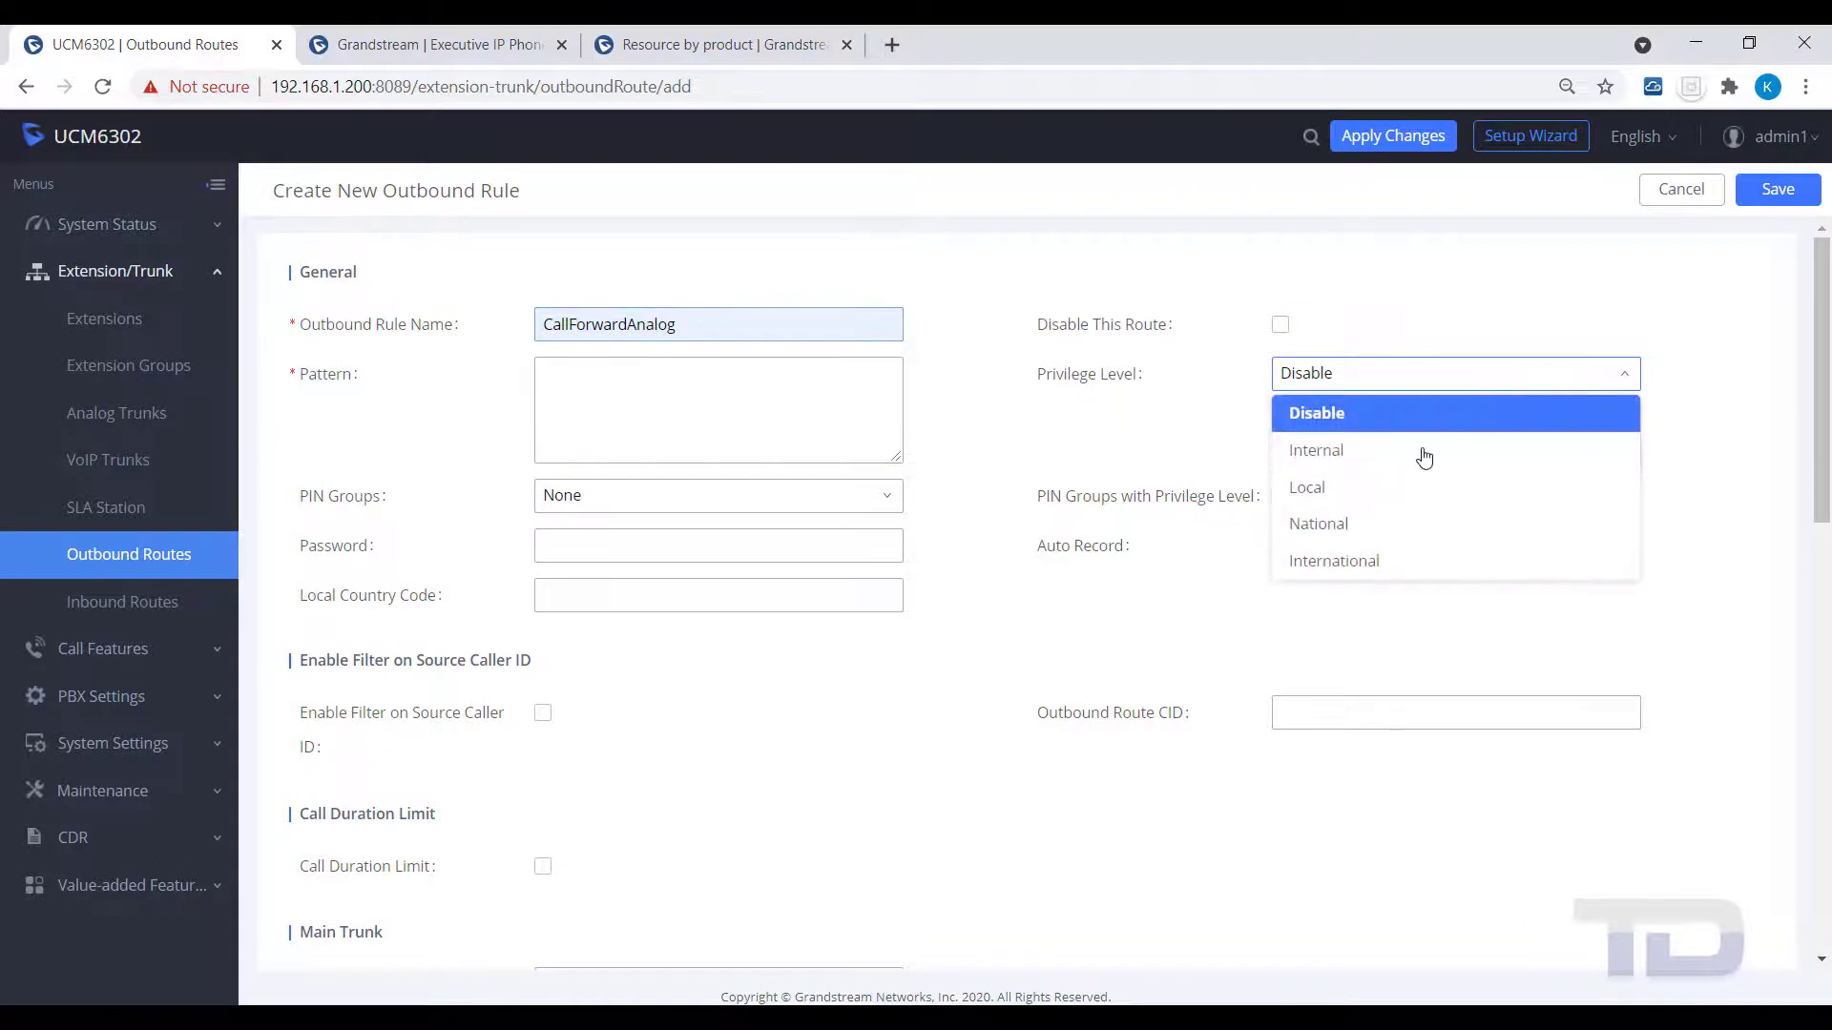
{"action": "left_click", "coordinate": [1321, 520]}
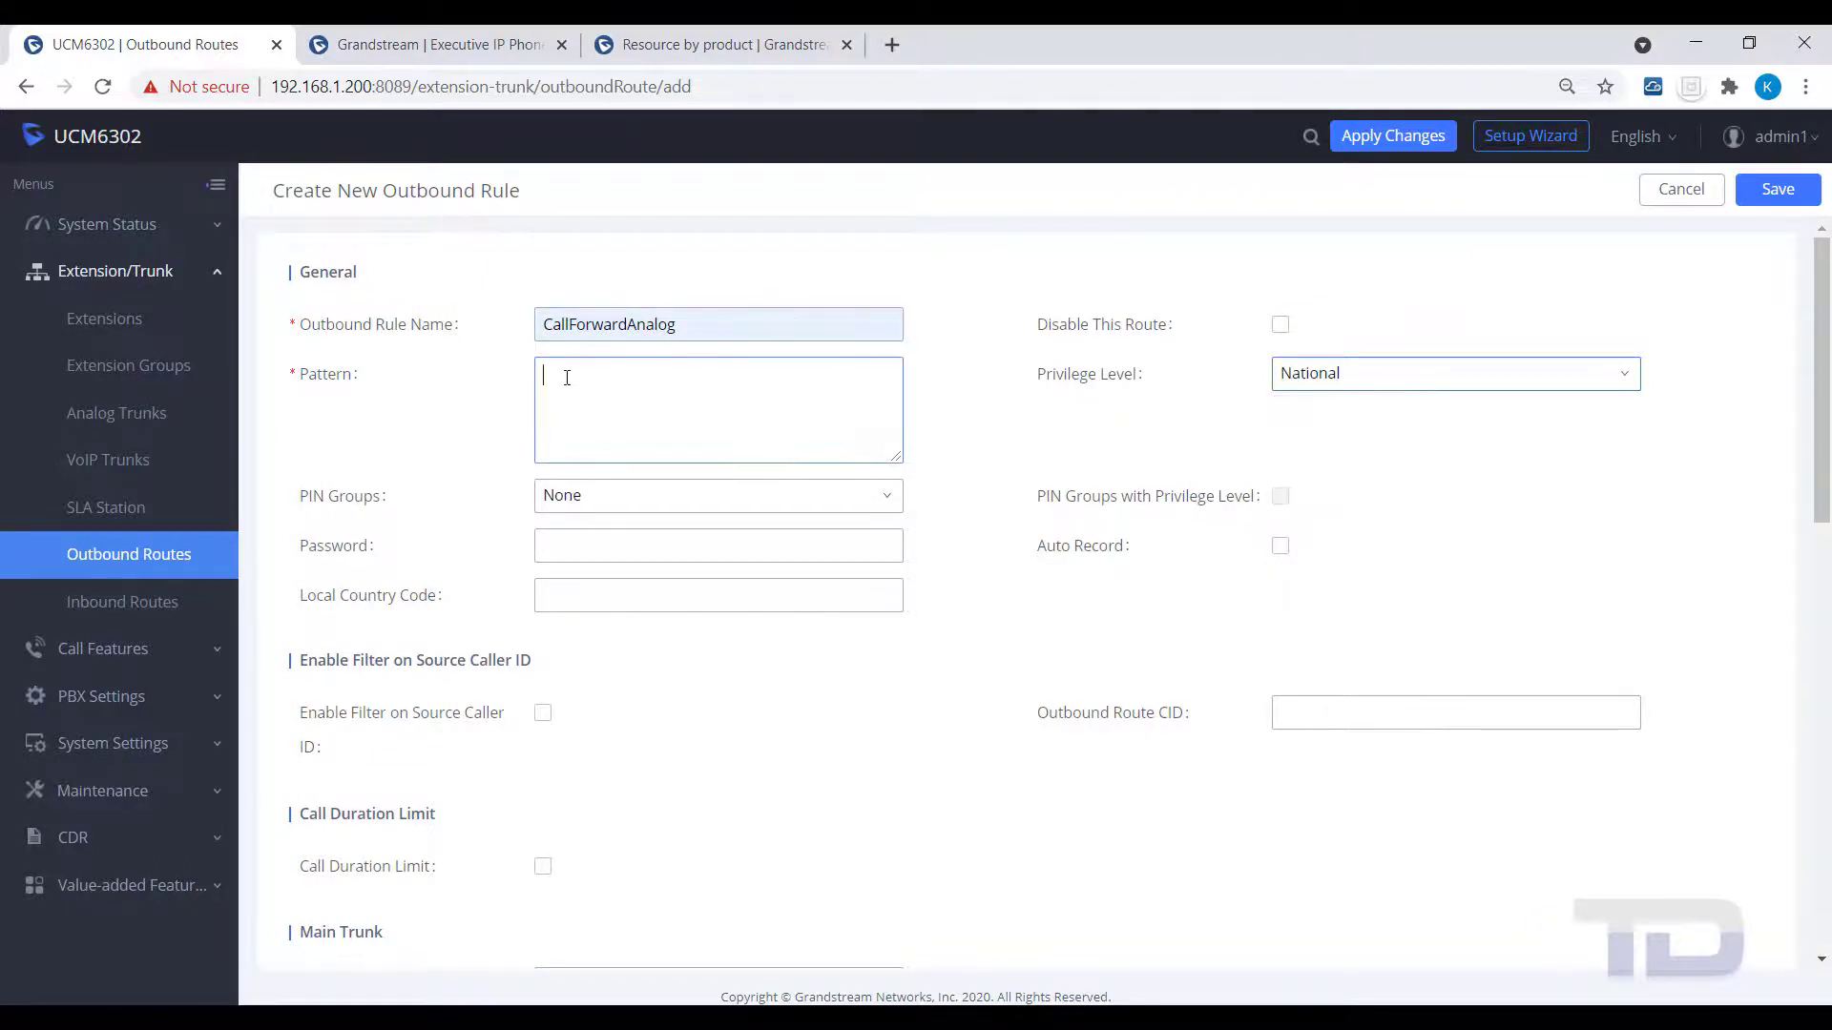
{"action": "type", "text": "97."}
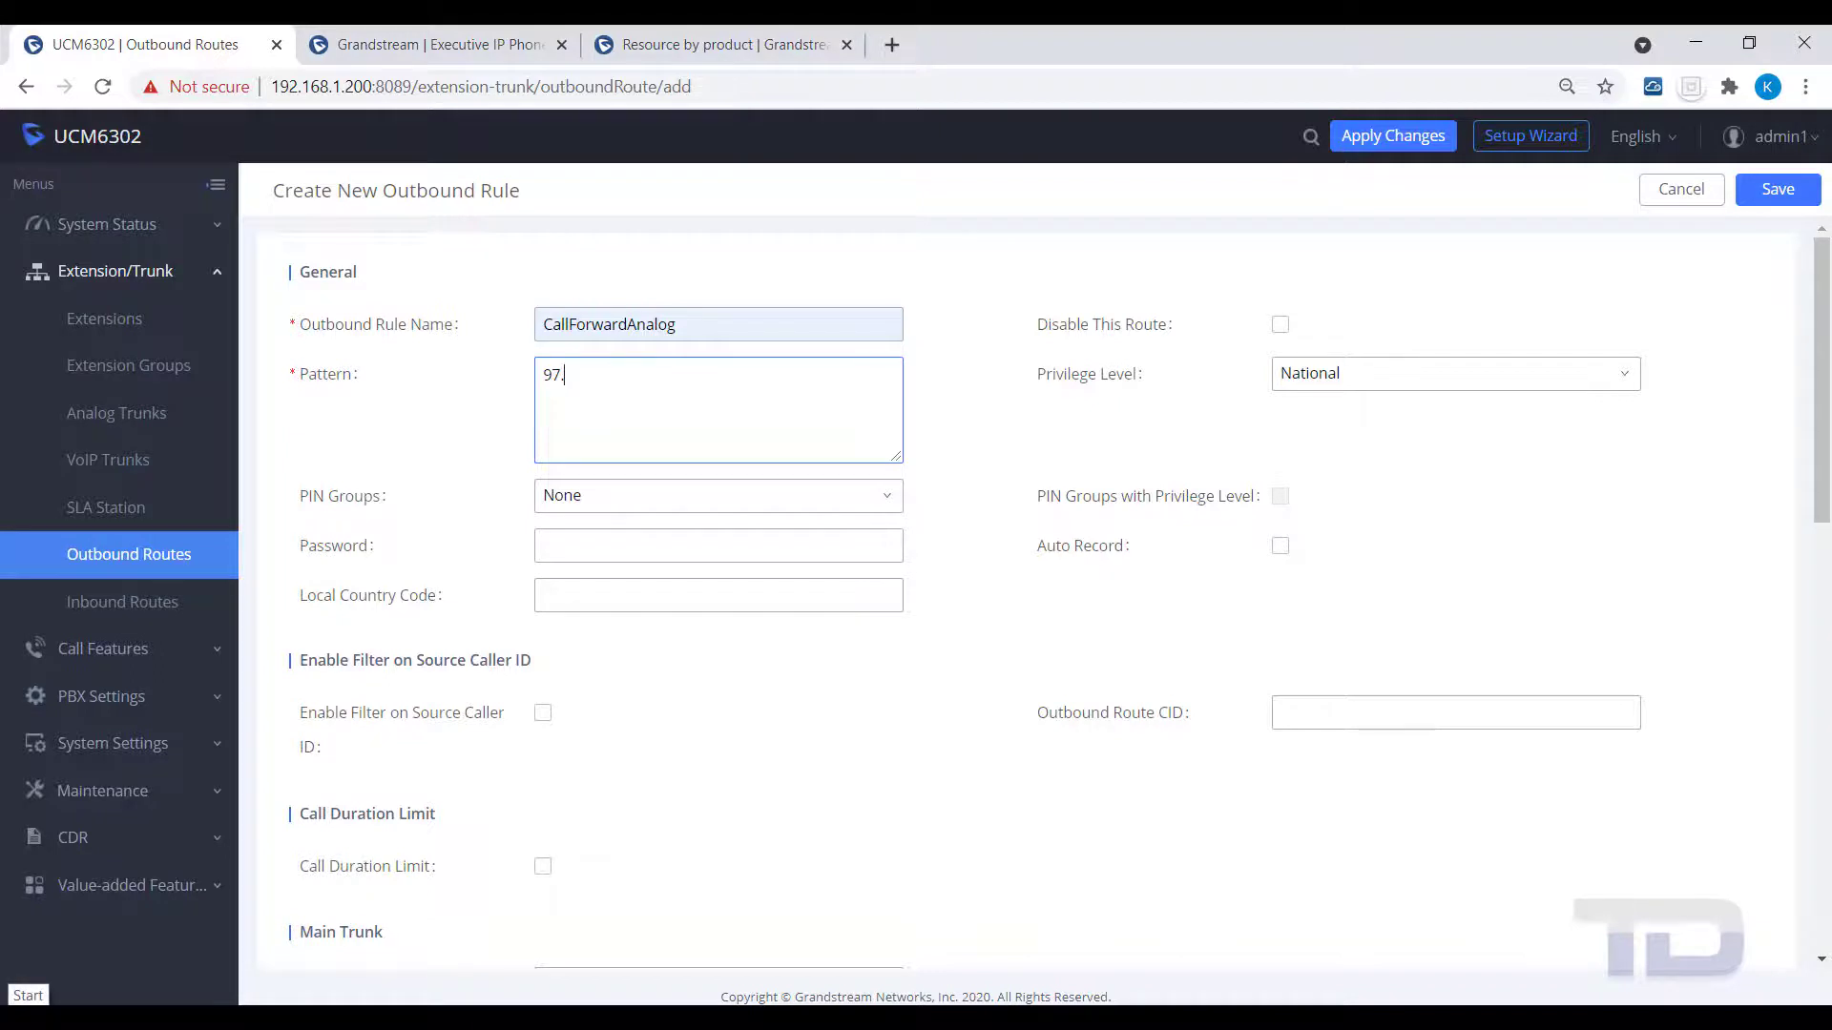
Step: Route it via AnalogTrunks -- Analog, strip 1 digit, prepend *, and save
{"action": "scroll", "coordinate": [687, 711], "scroll_direction": "down", "scroll_amount": 3}
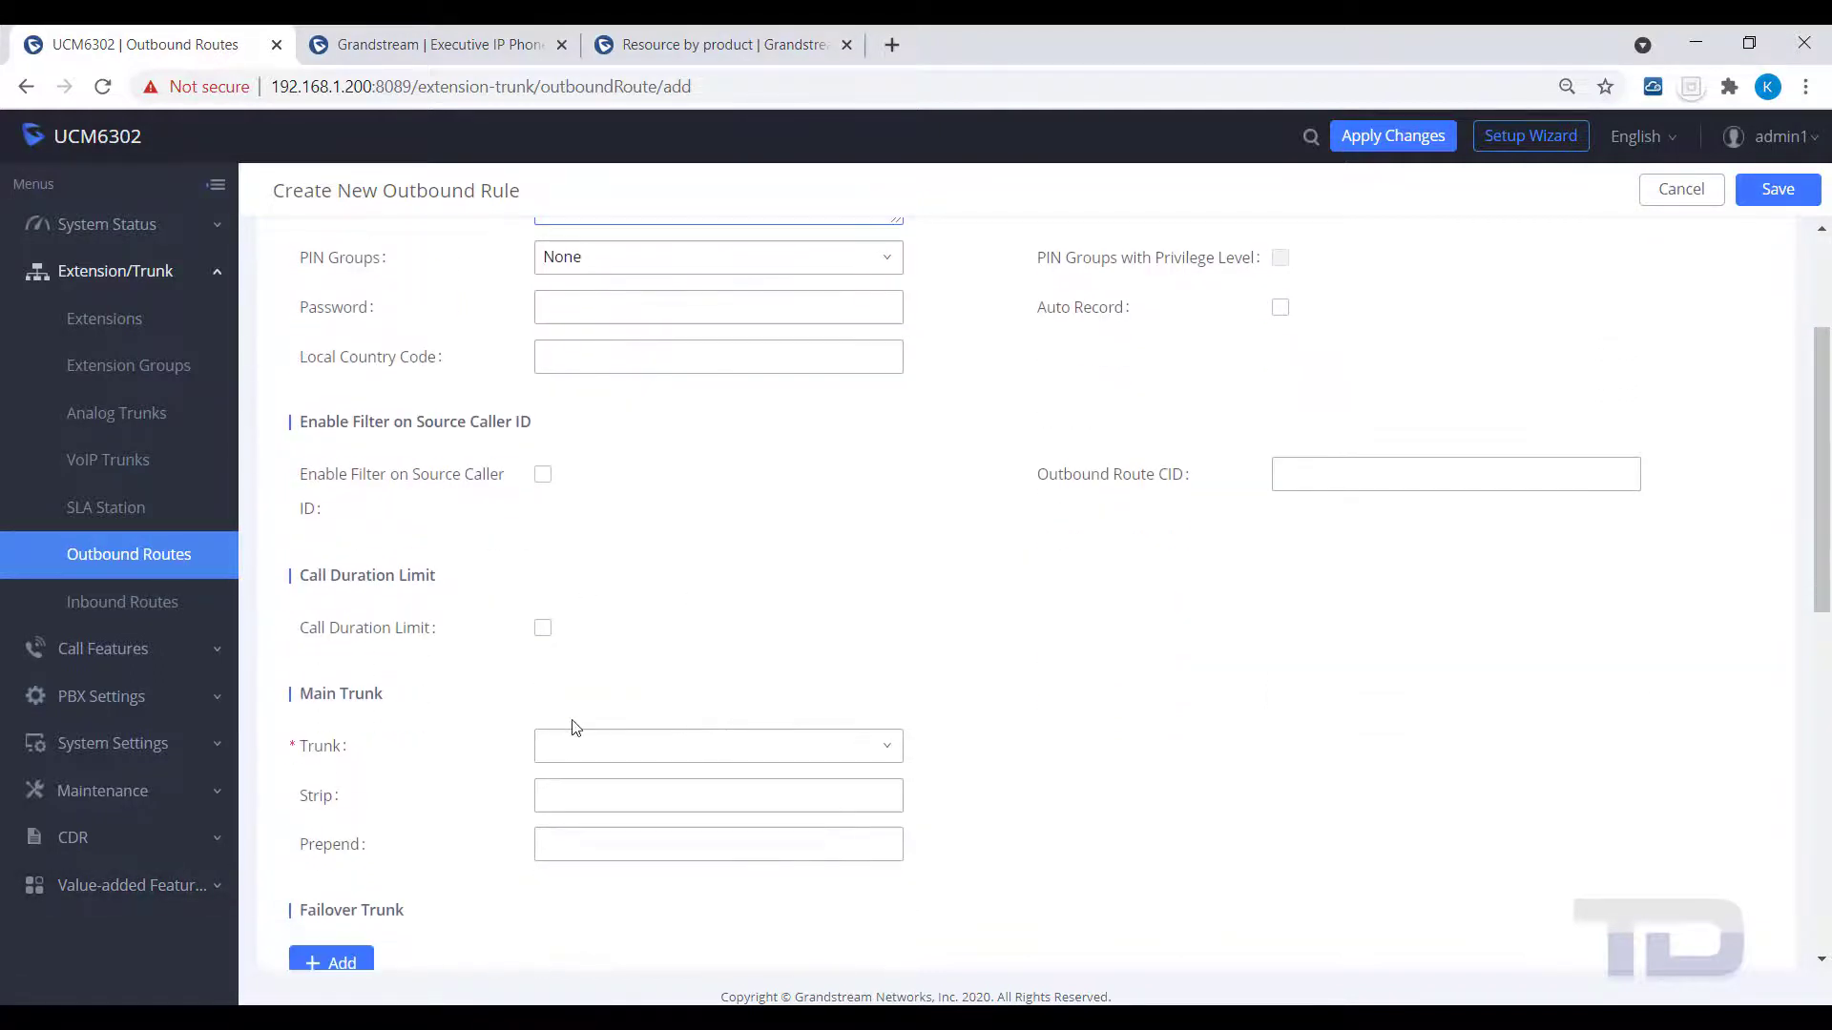
{"action": "left_click", "coordinate": [563, 746]}
{"action": "left_click", "coordinate": [618, 824]}
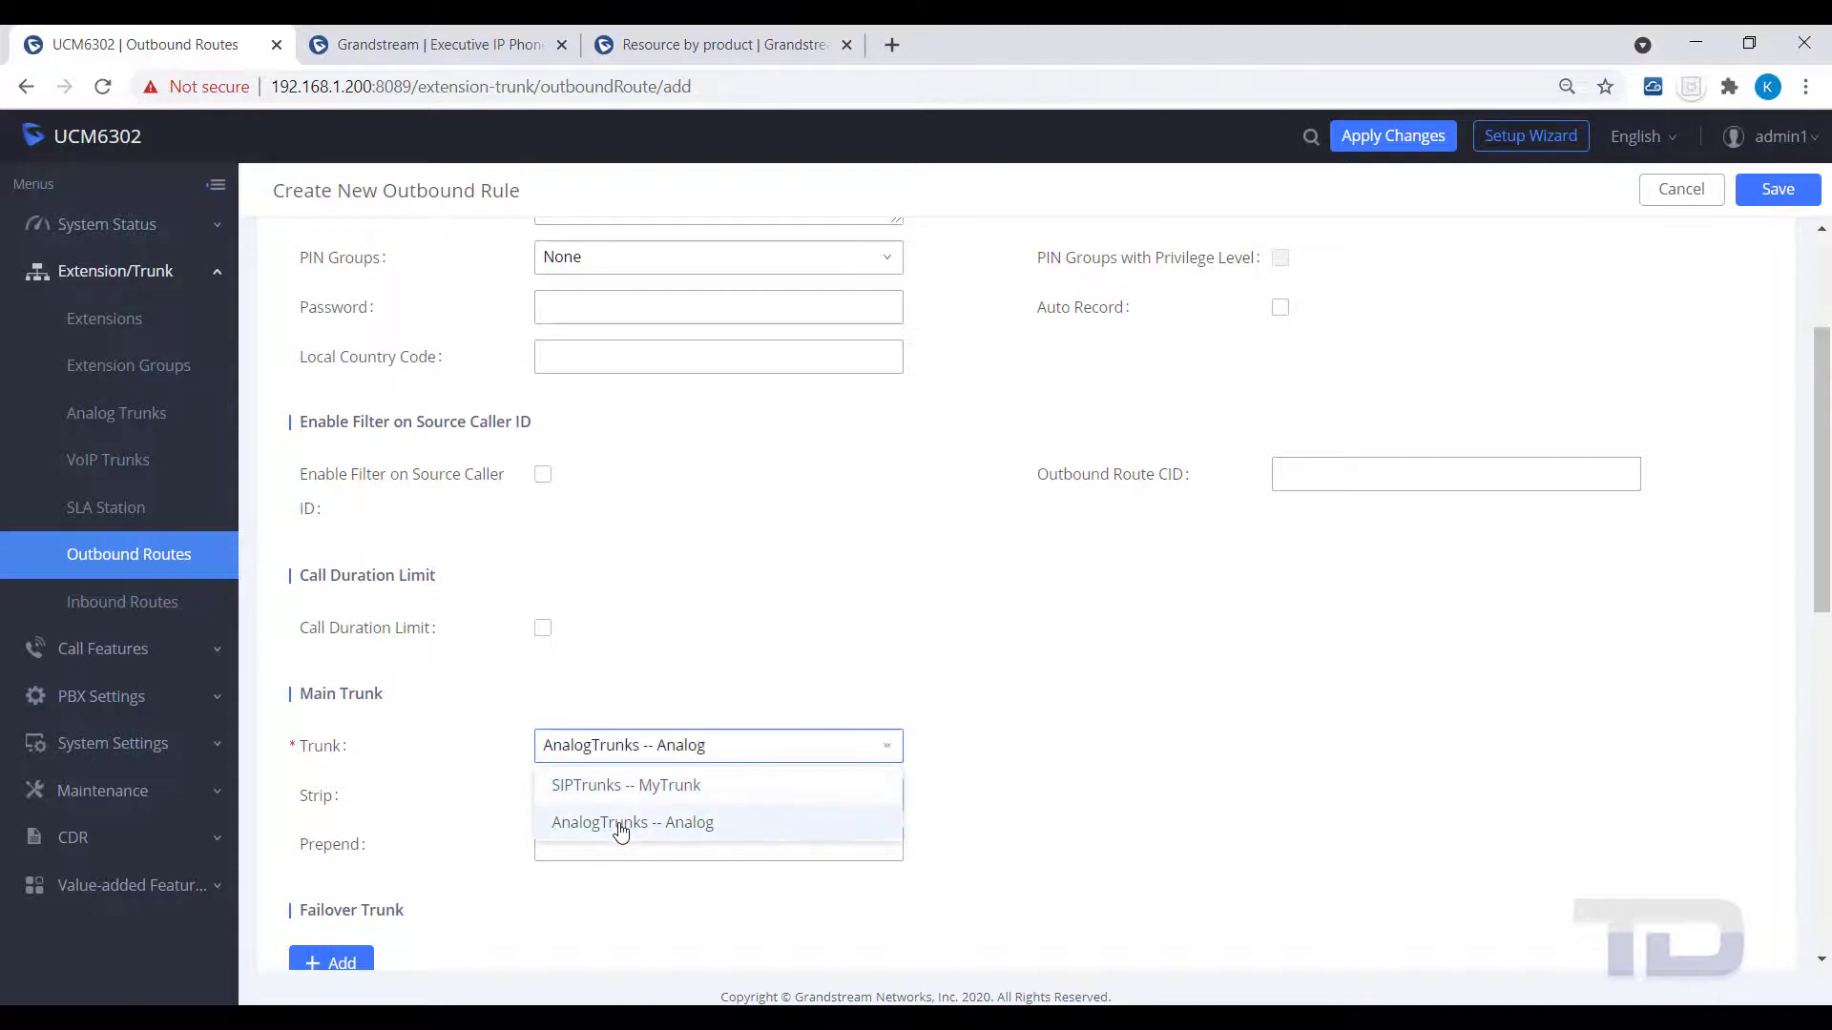
{"action": "left_click", "coordinate": [570, 794]}
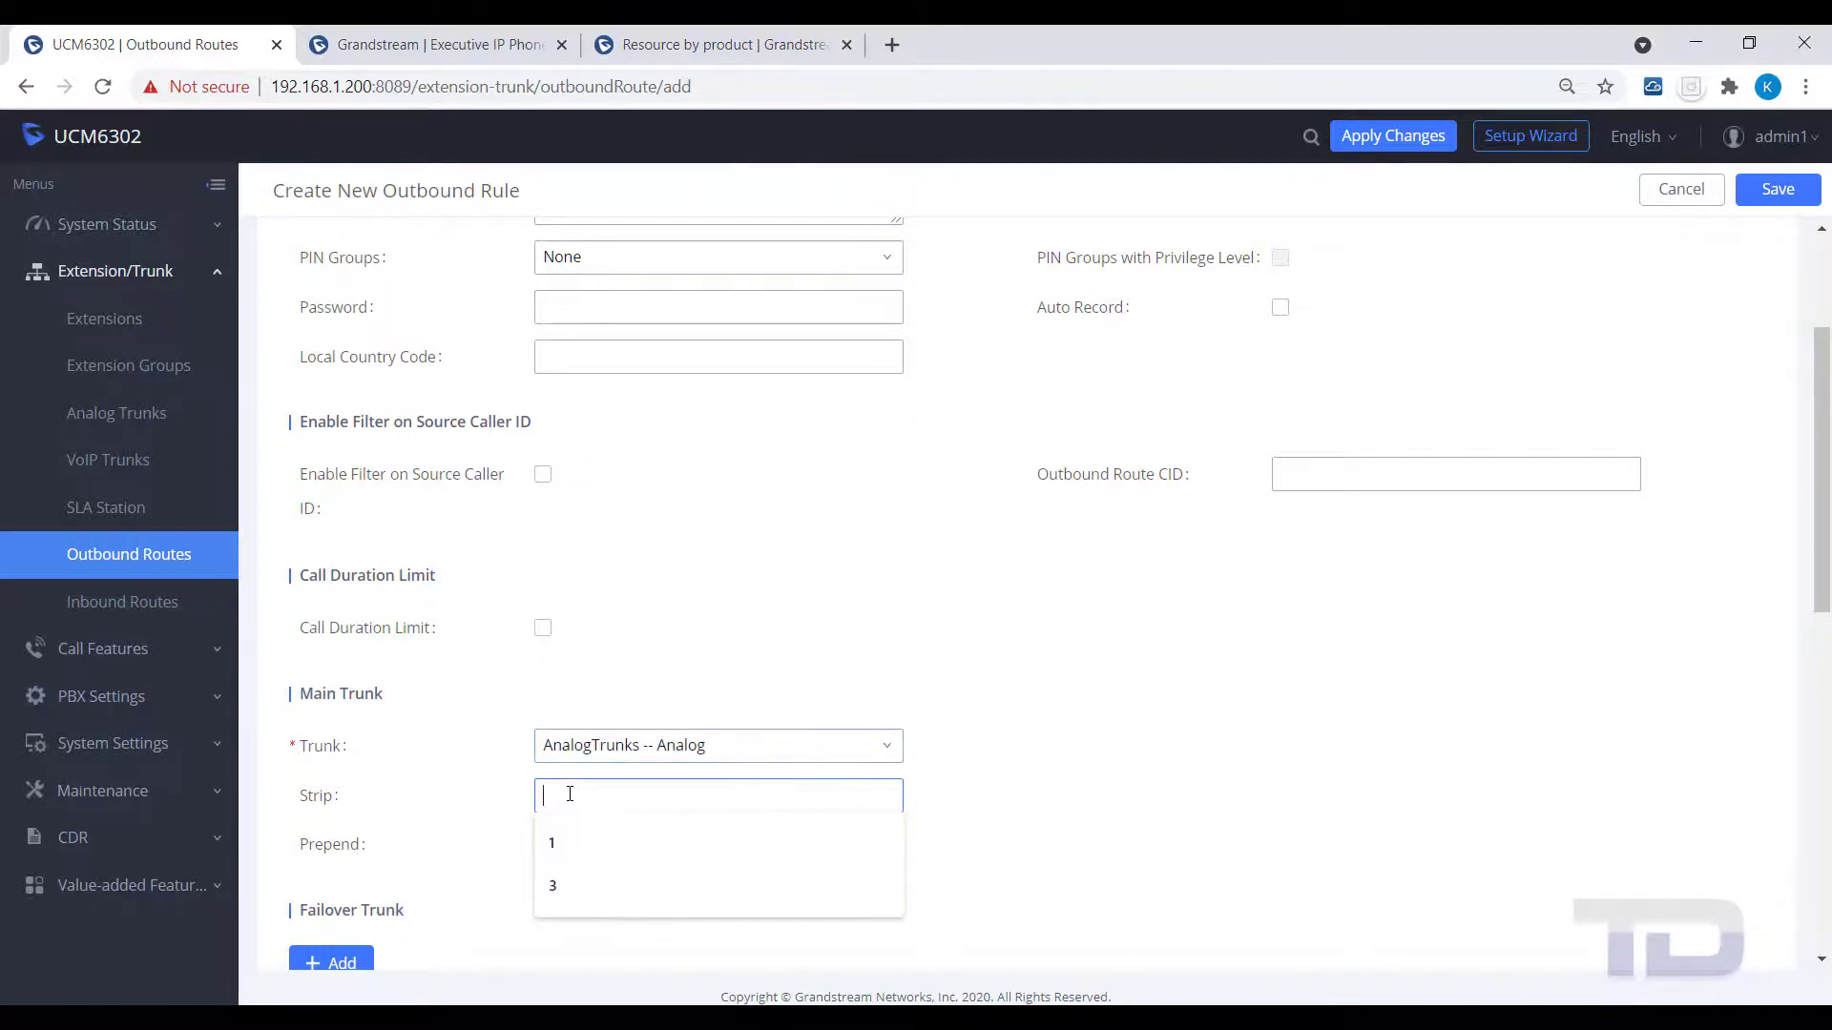
{"action": "type", "text": "1"}
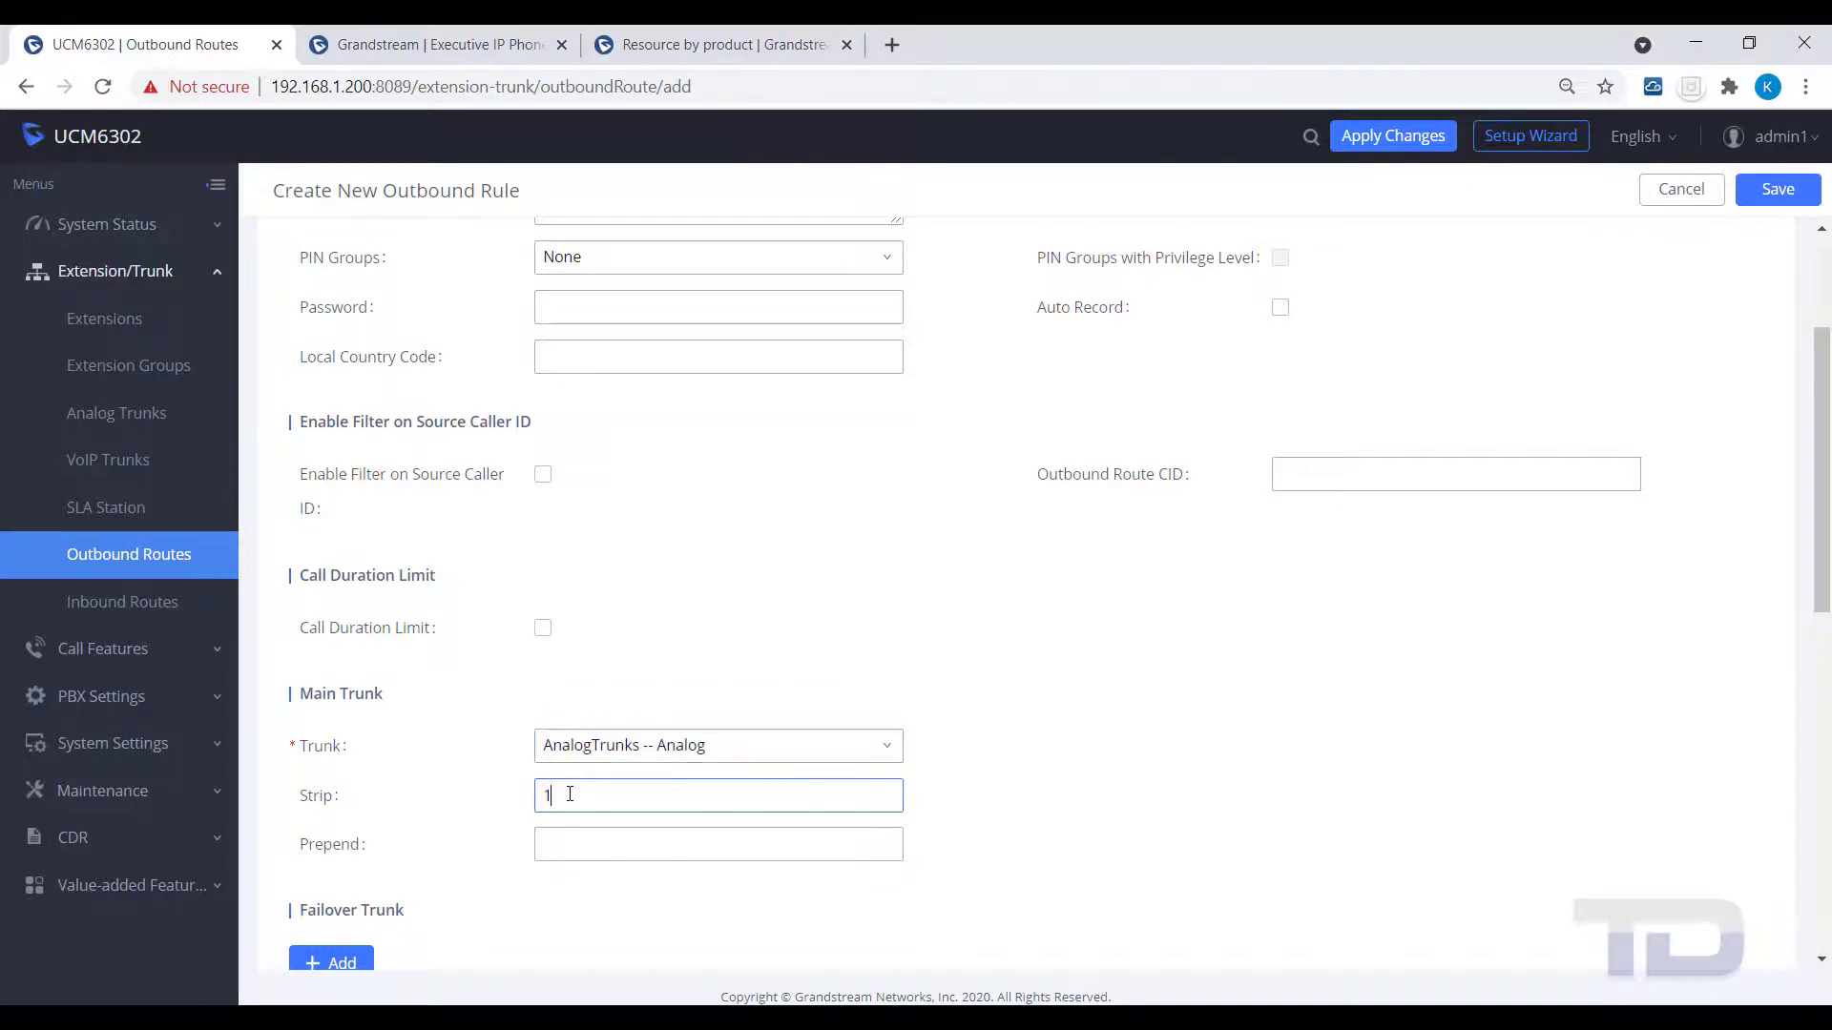
{"action": "left_click", "coordinate": [540, 845]}
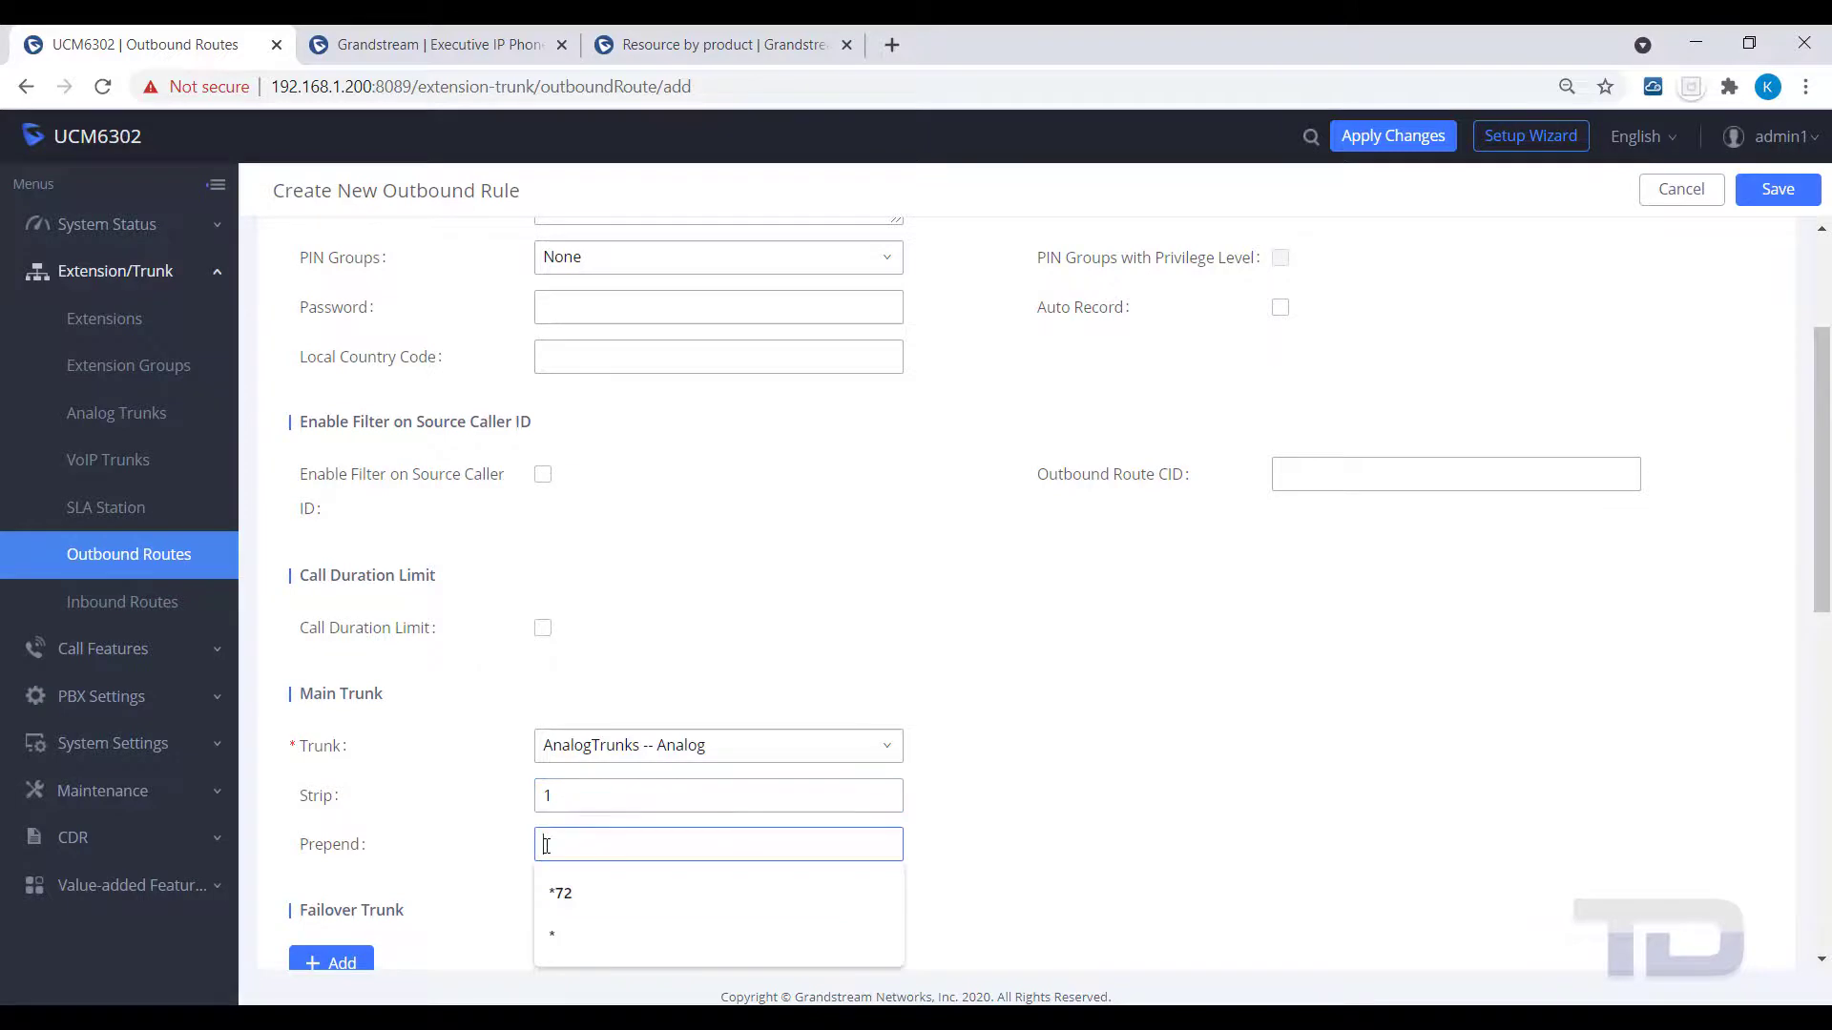
{"action": "type", "text": "*"}
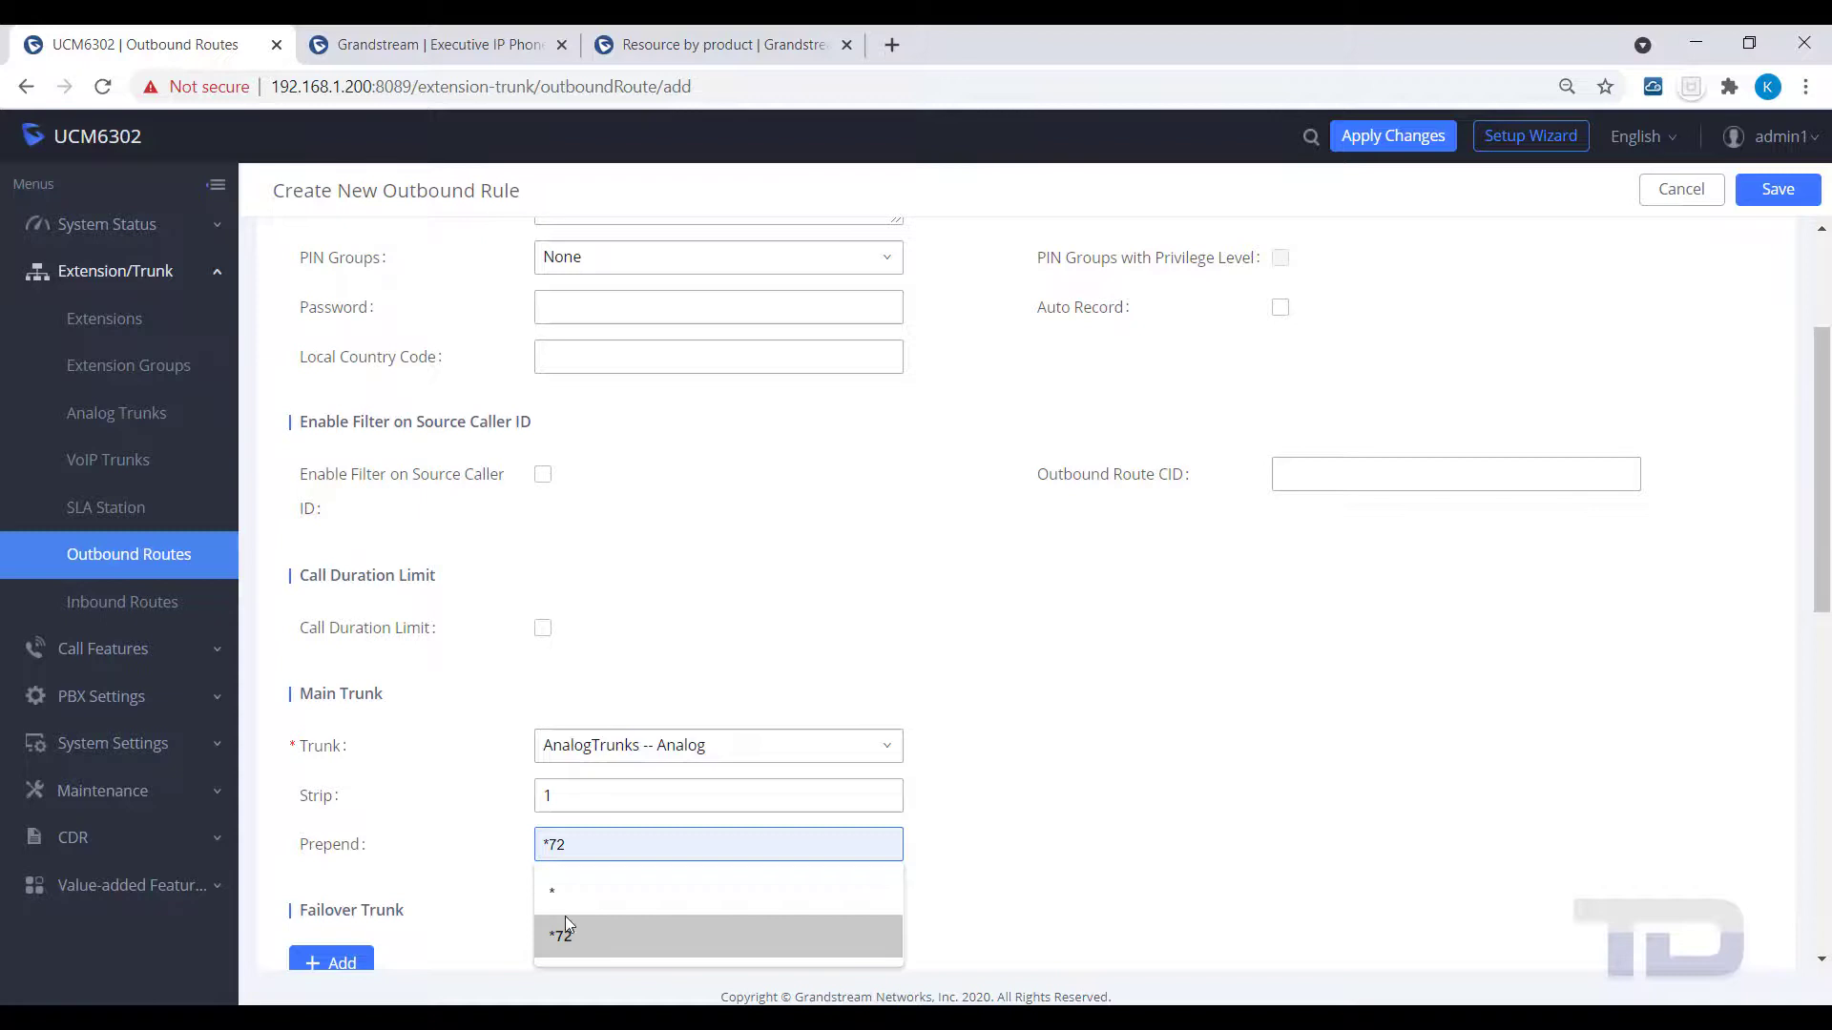
{"action": "left_click", "coordinate": [1179, 847]}
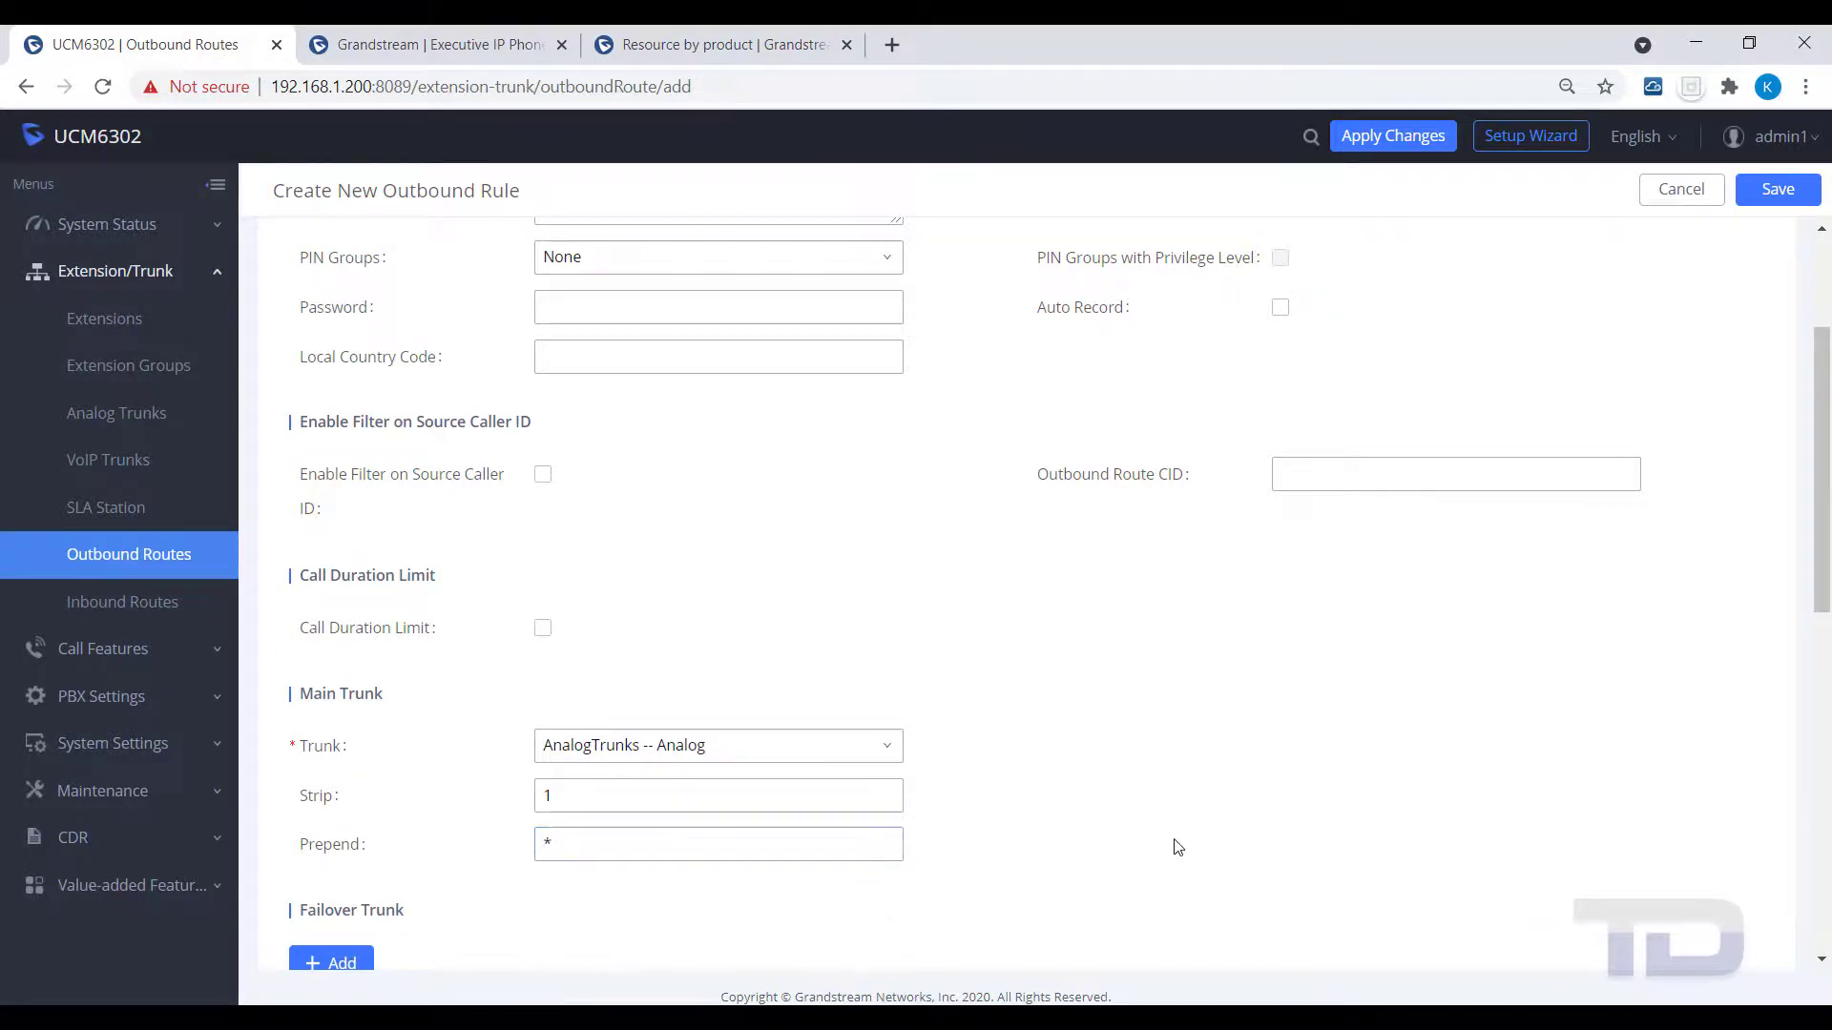
{"action": "scroll", "coordinate": [1178, 847], "scroll_direction": "down", "scroll_amount": 3}
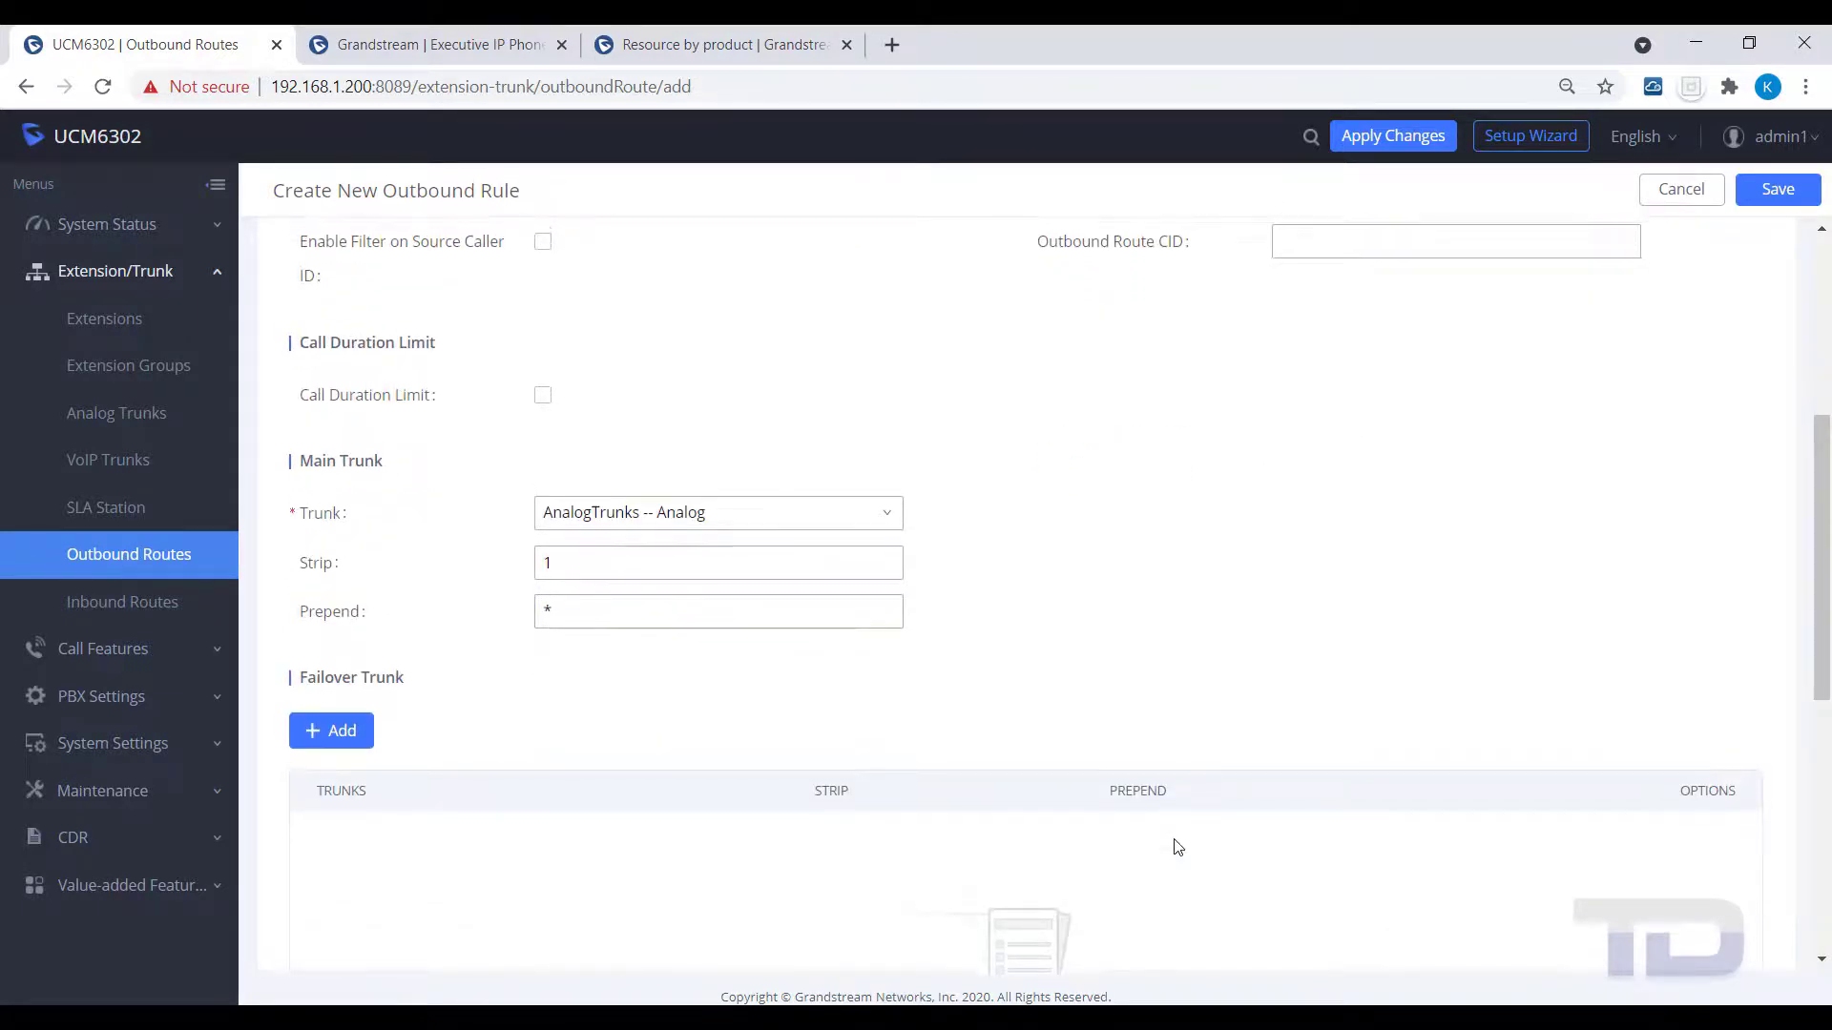
{"action": "scroll", "coordinate": [1178, 847], "scroll_direction": "up", "scroll_amount": 4}
{"action": "scroll", "coordinate": [1179, 847], "scroll_direction": "up", "scroll_amount": 1}
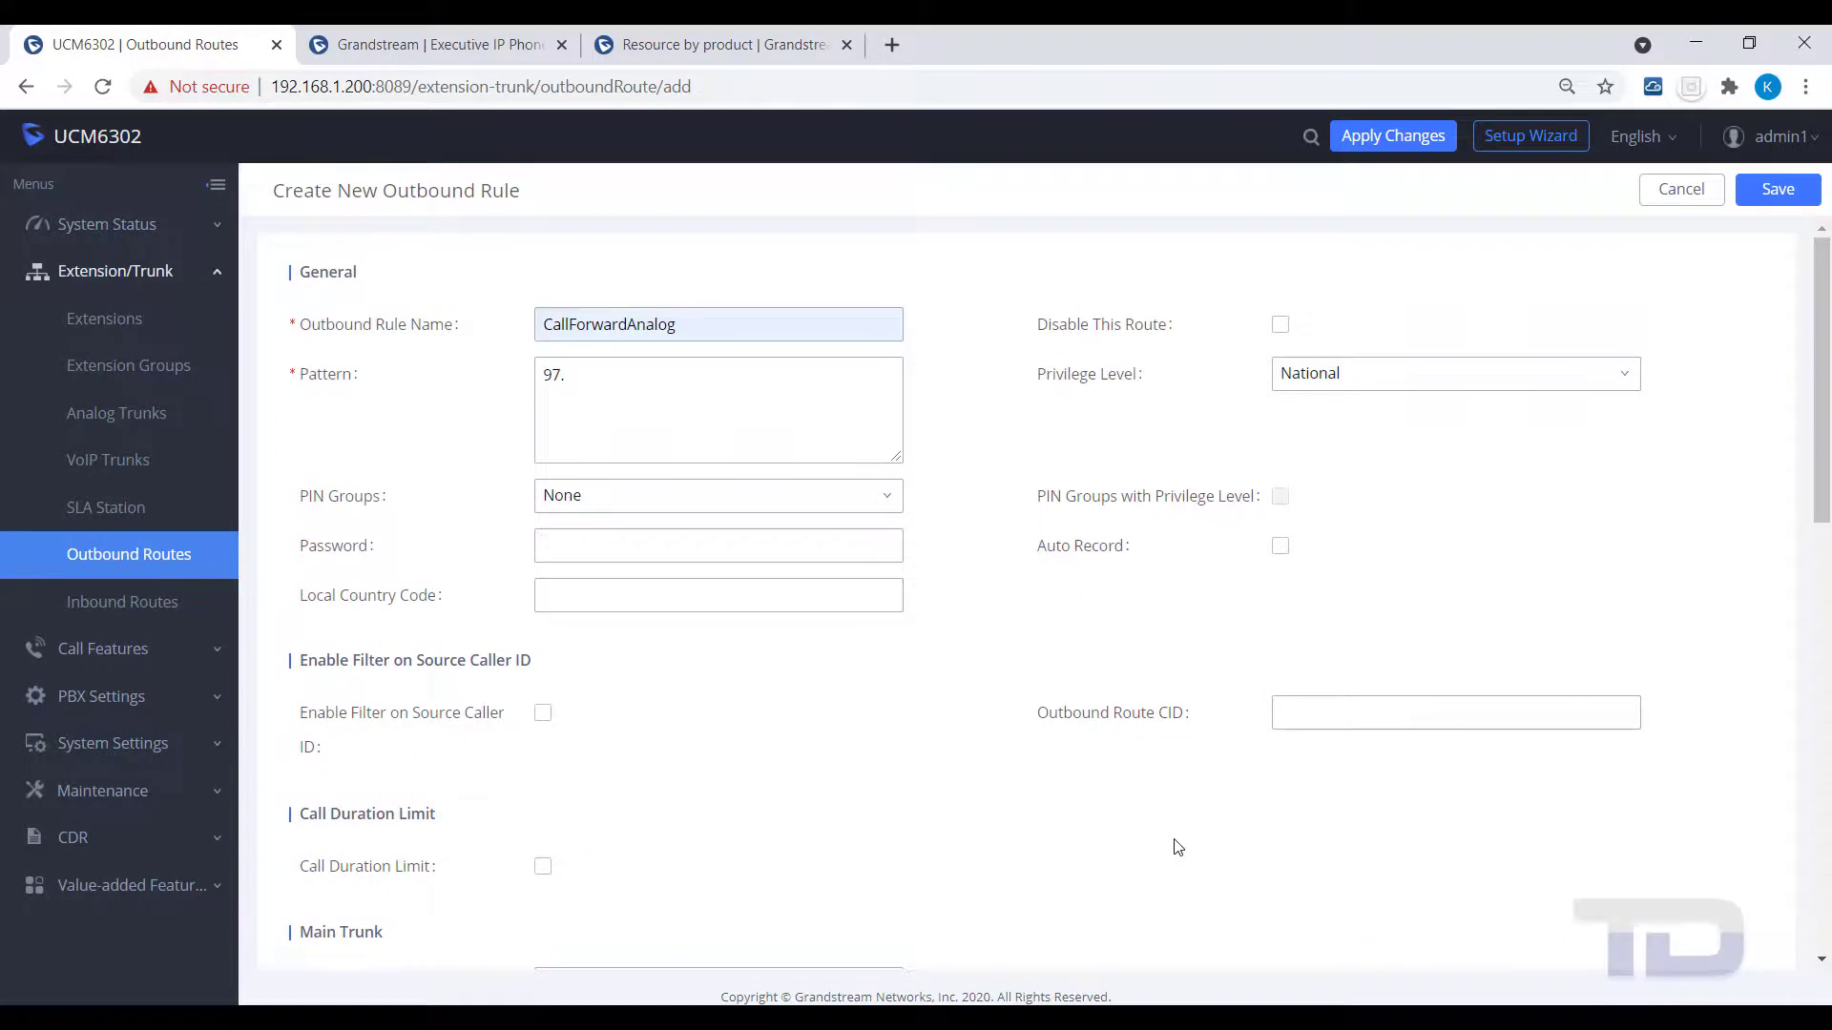
{"action": "left_click", "coordinate": [1775, 192]}
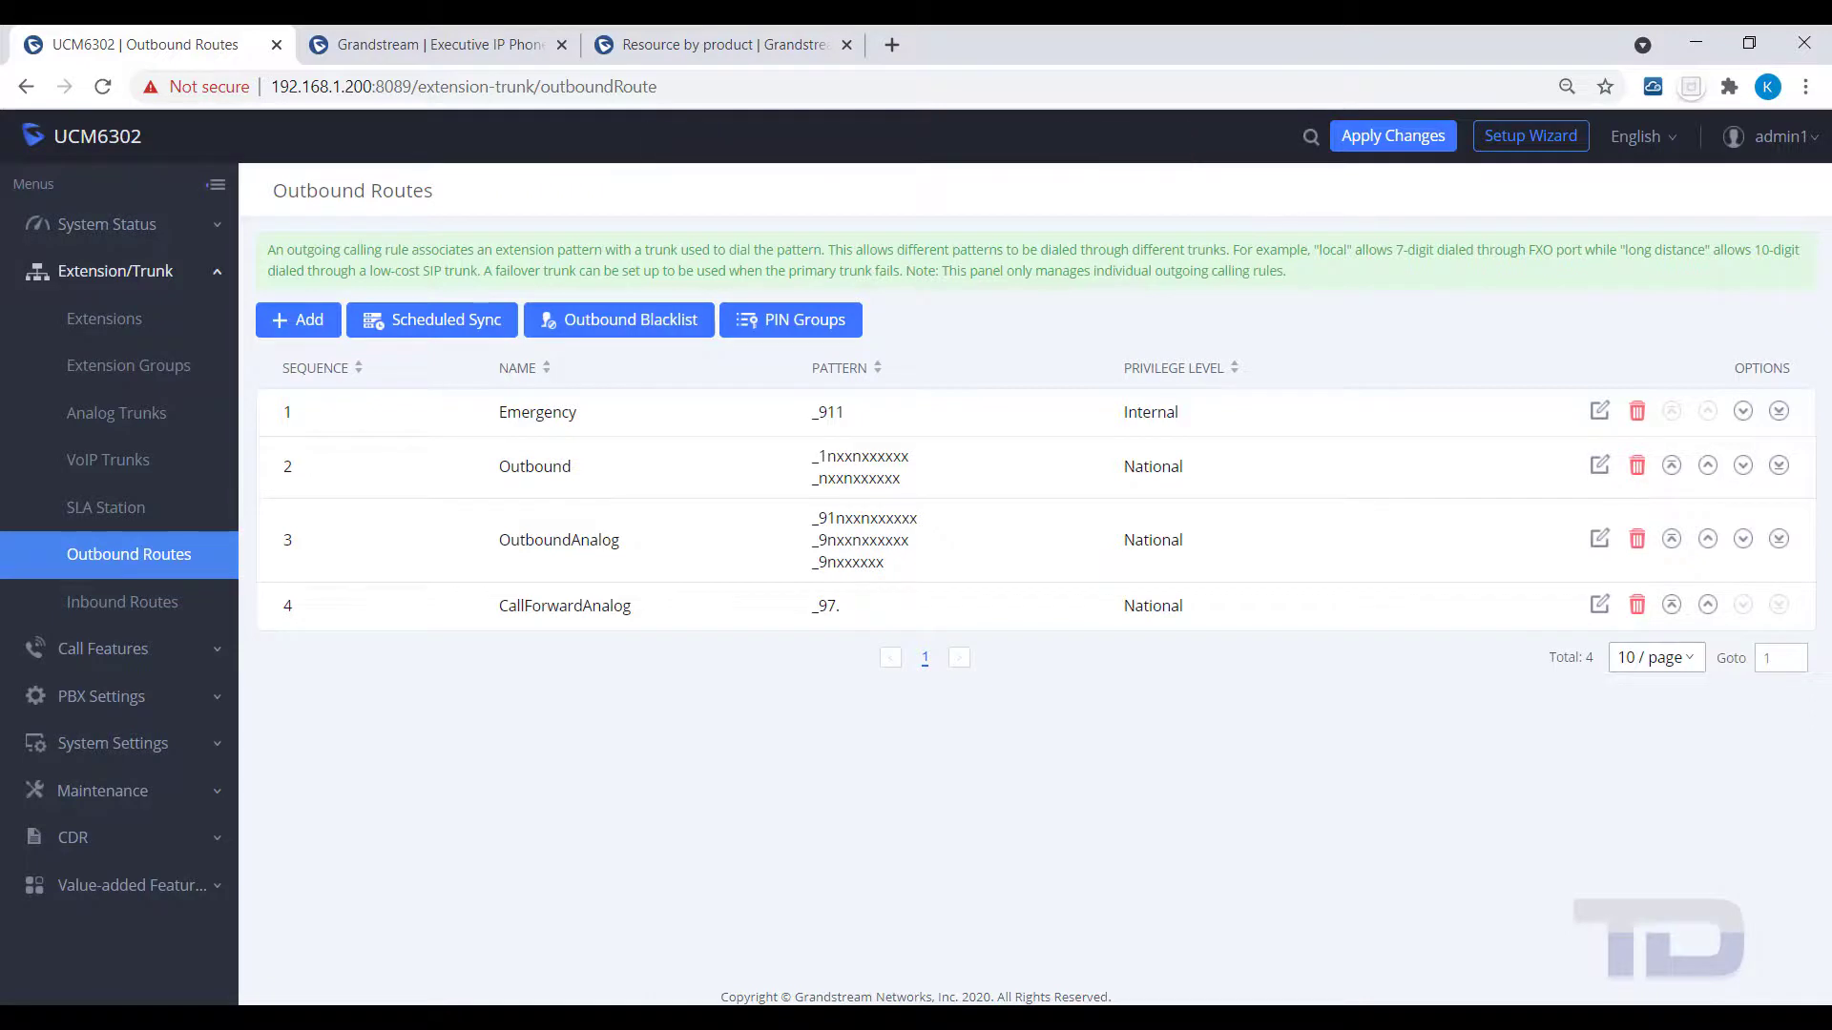
Step: Move CallForwardAnalog up one place, ahead of OutboundAnalog
{"action": "left_click", "coordinate": [1707, 606]}
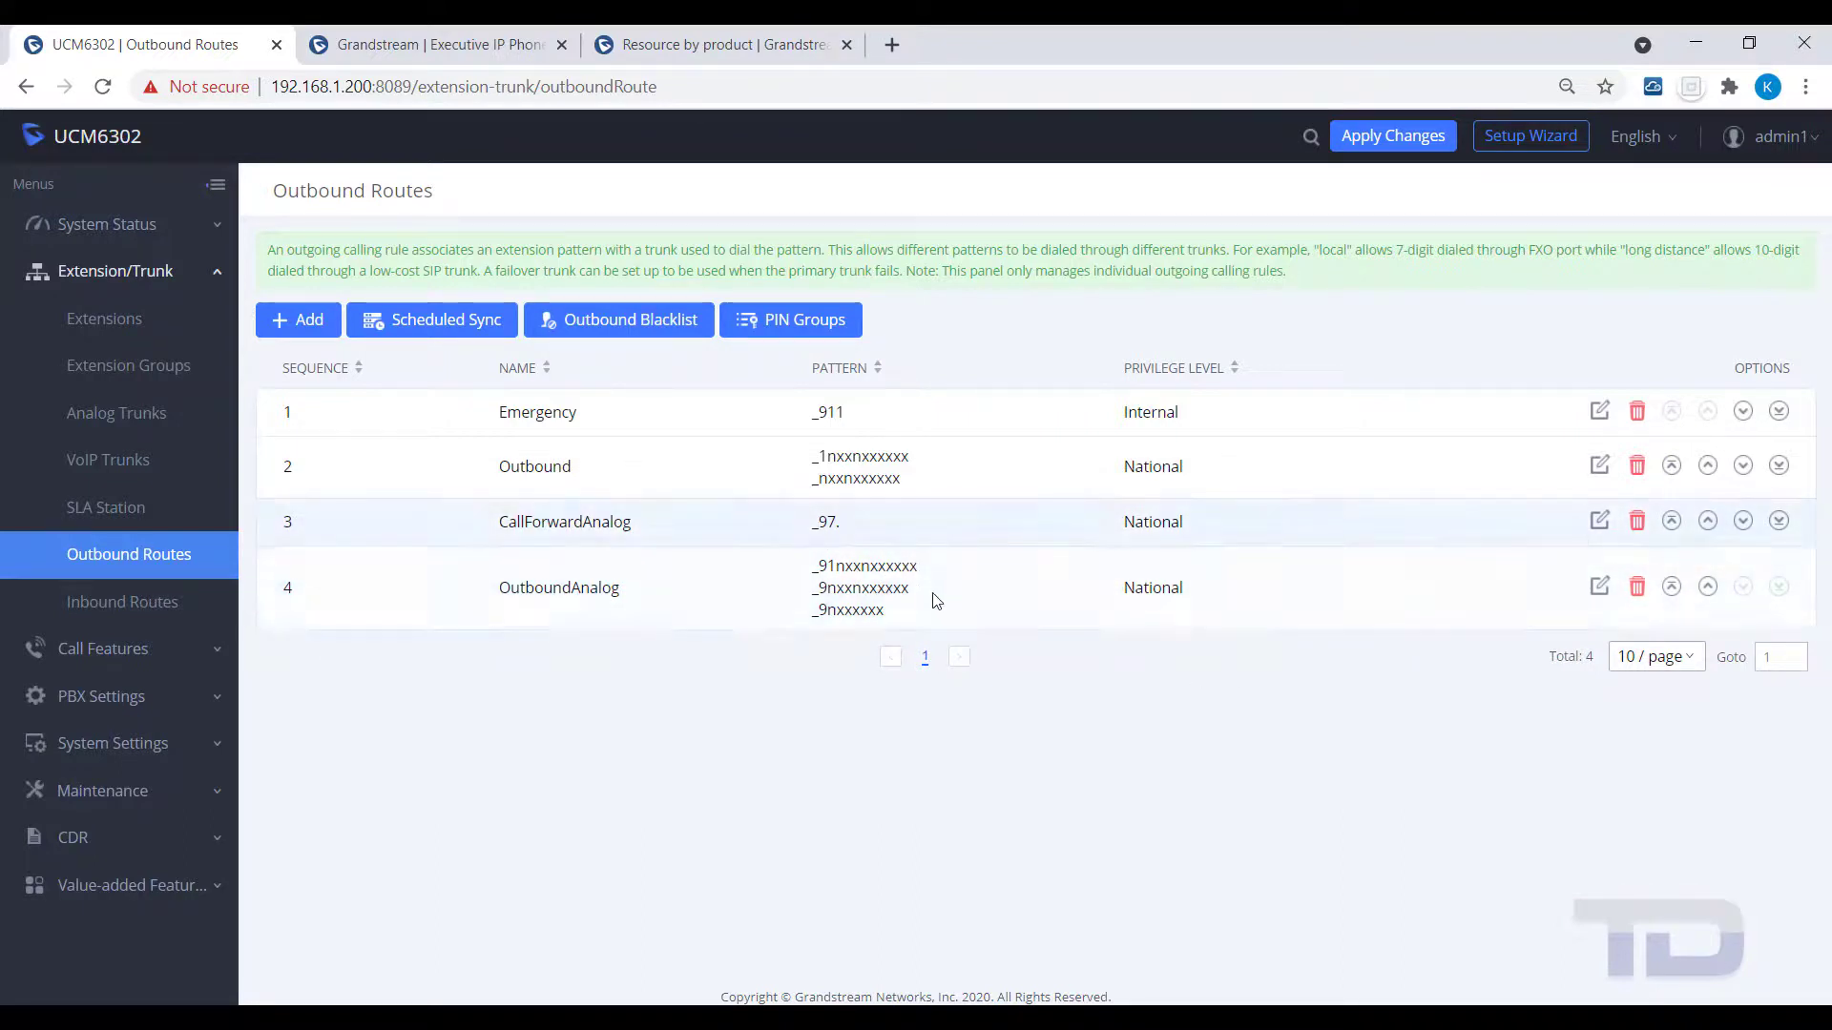
Step: Apply changes so the order reads Emergency, Outbound, CallForwardAnalog, OutboundAnalog
{"action": "left_click", "coordinate": [1414, 151]}
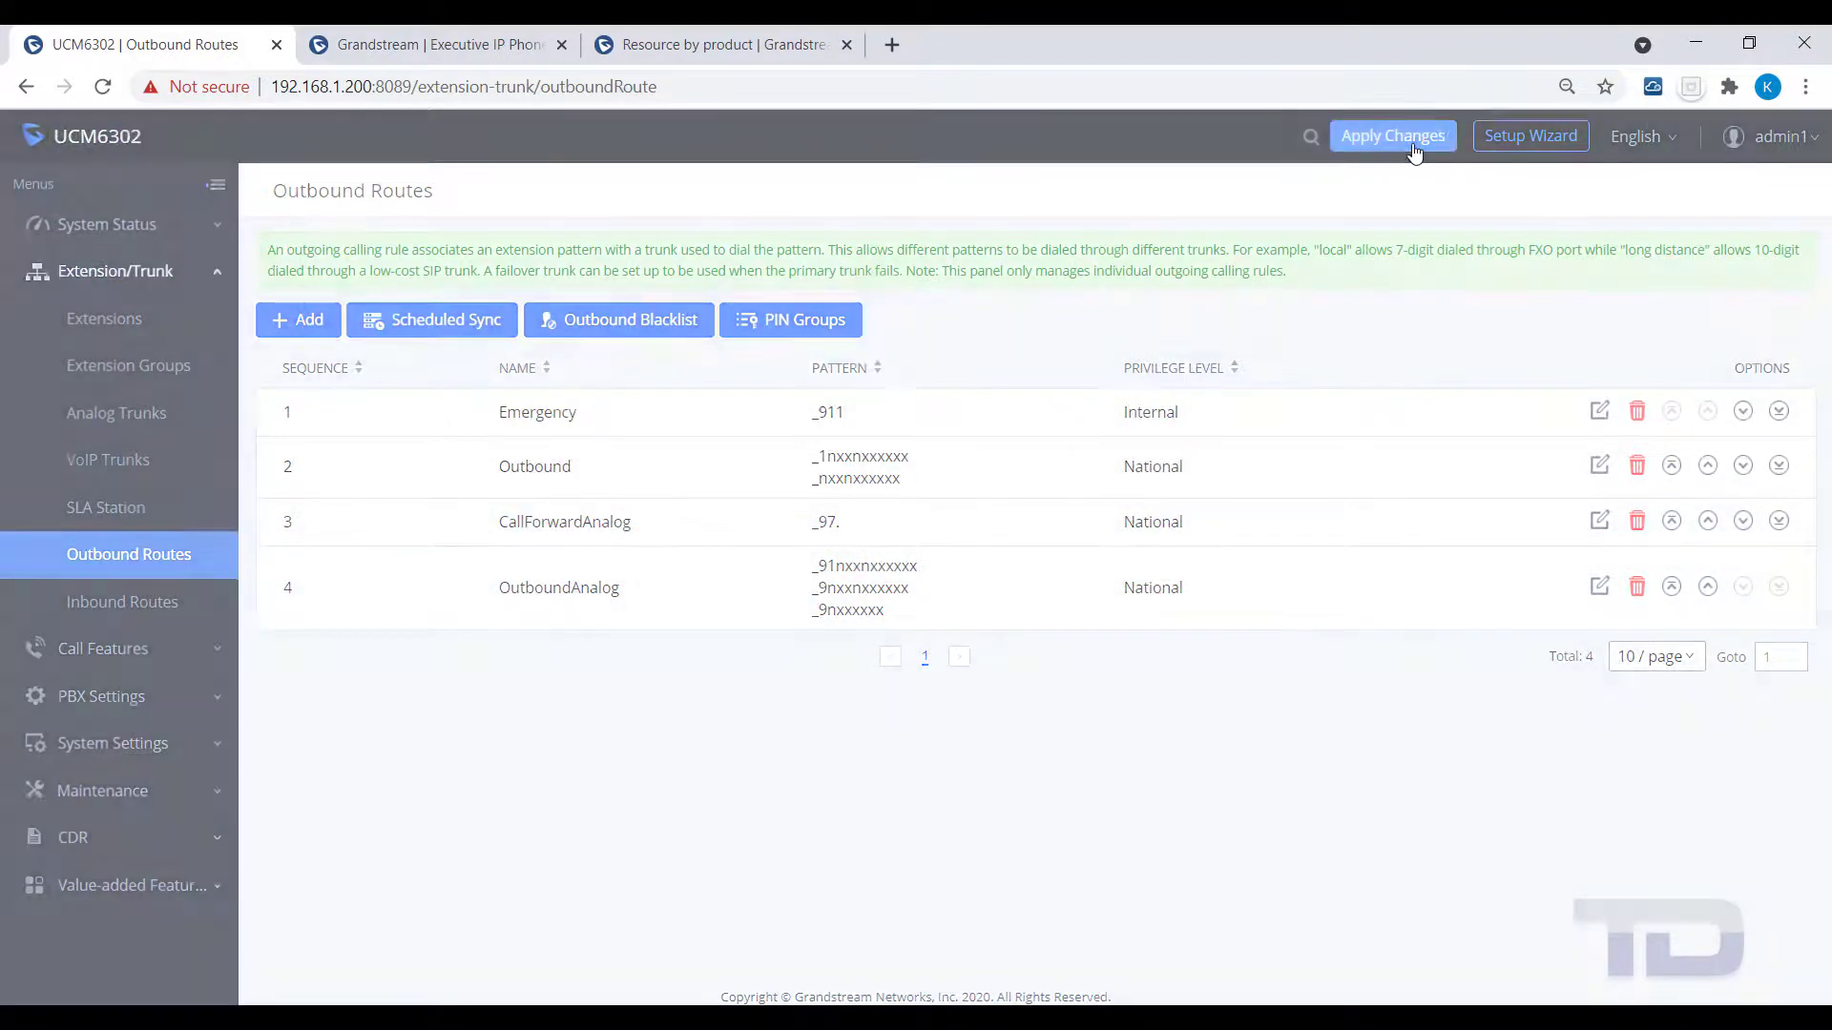